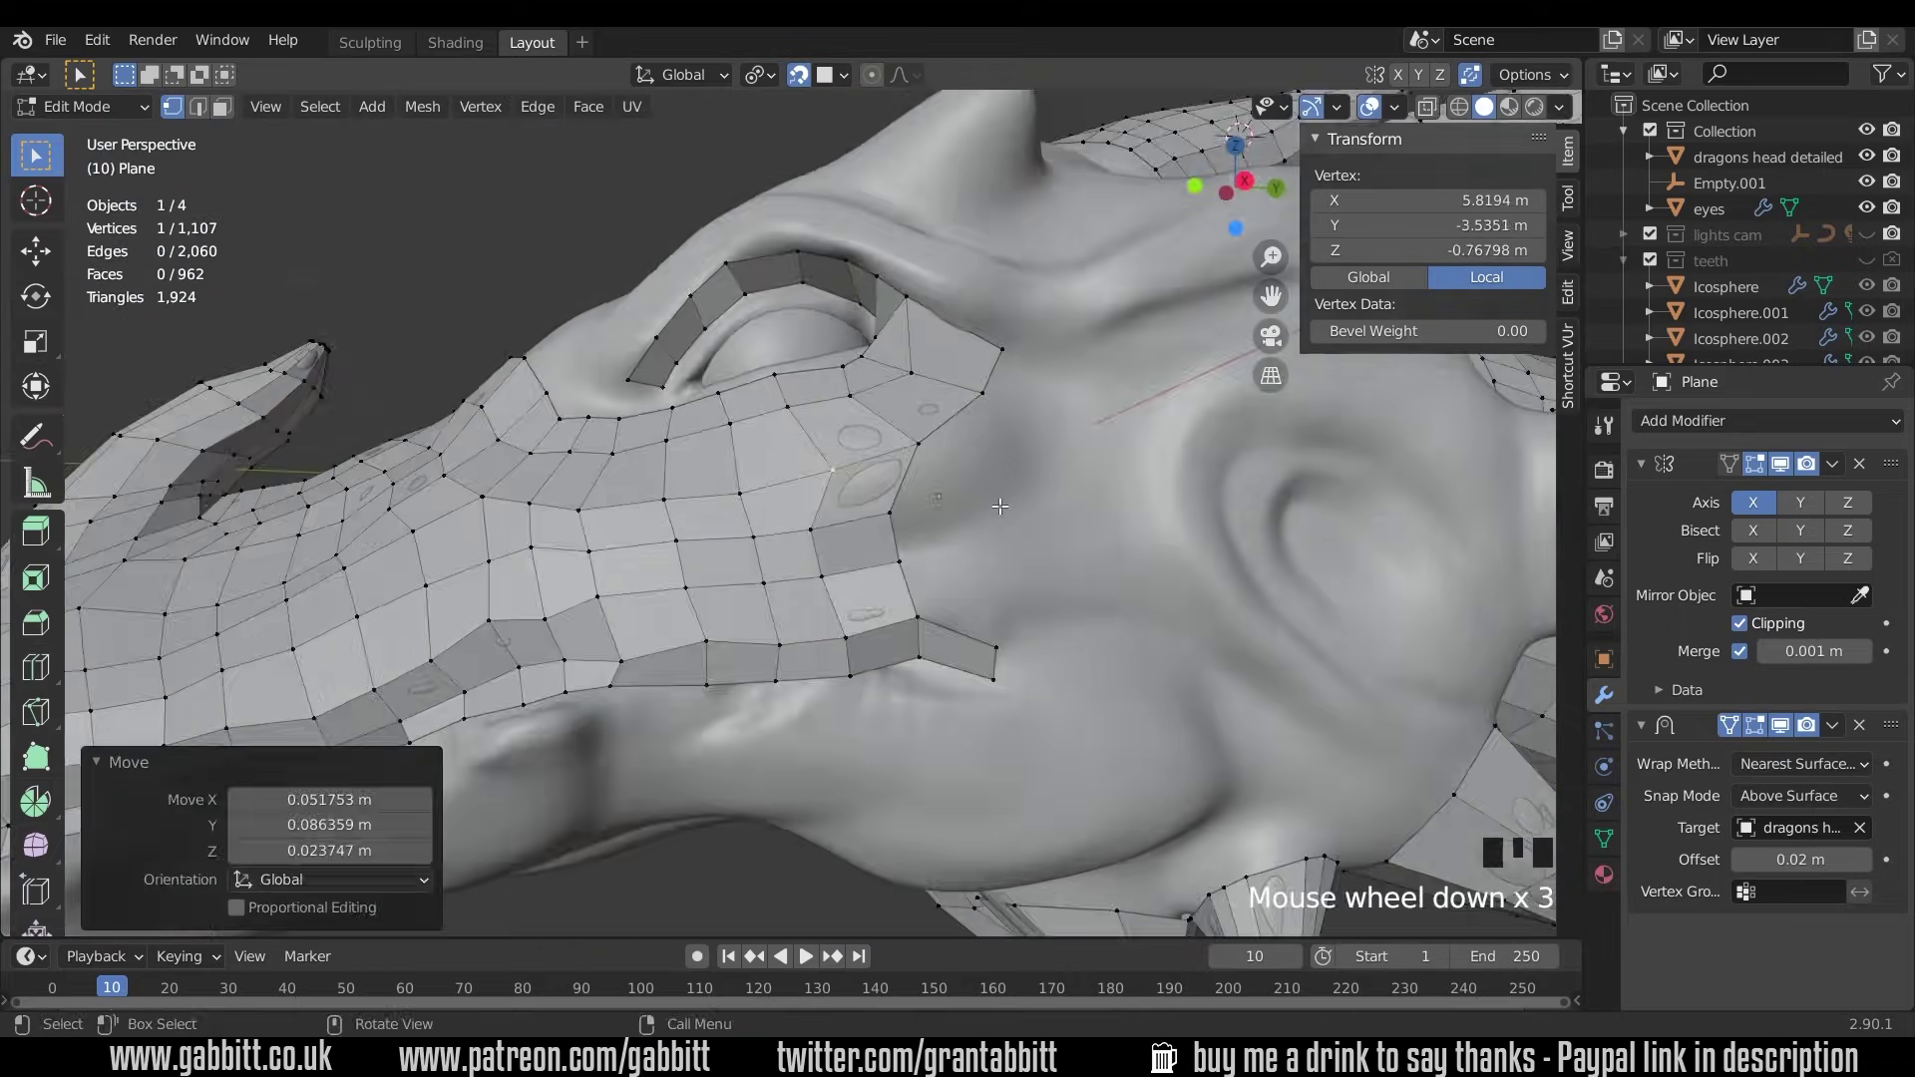
Extrude a new vertex beside the dragon's eye and reposition it.
key("e")
left_click(1008, 514)
scroll(1048, 576, "up", 3)
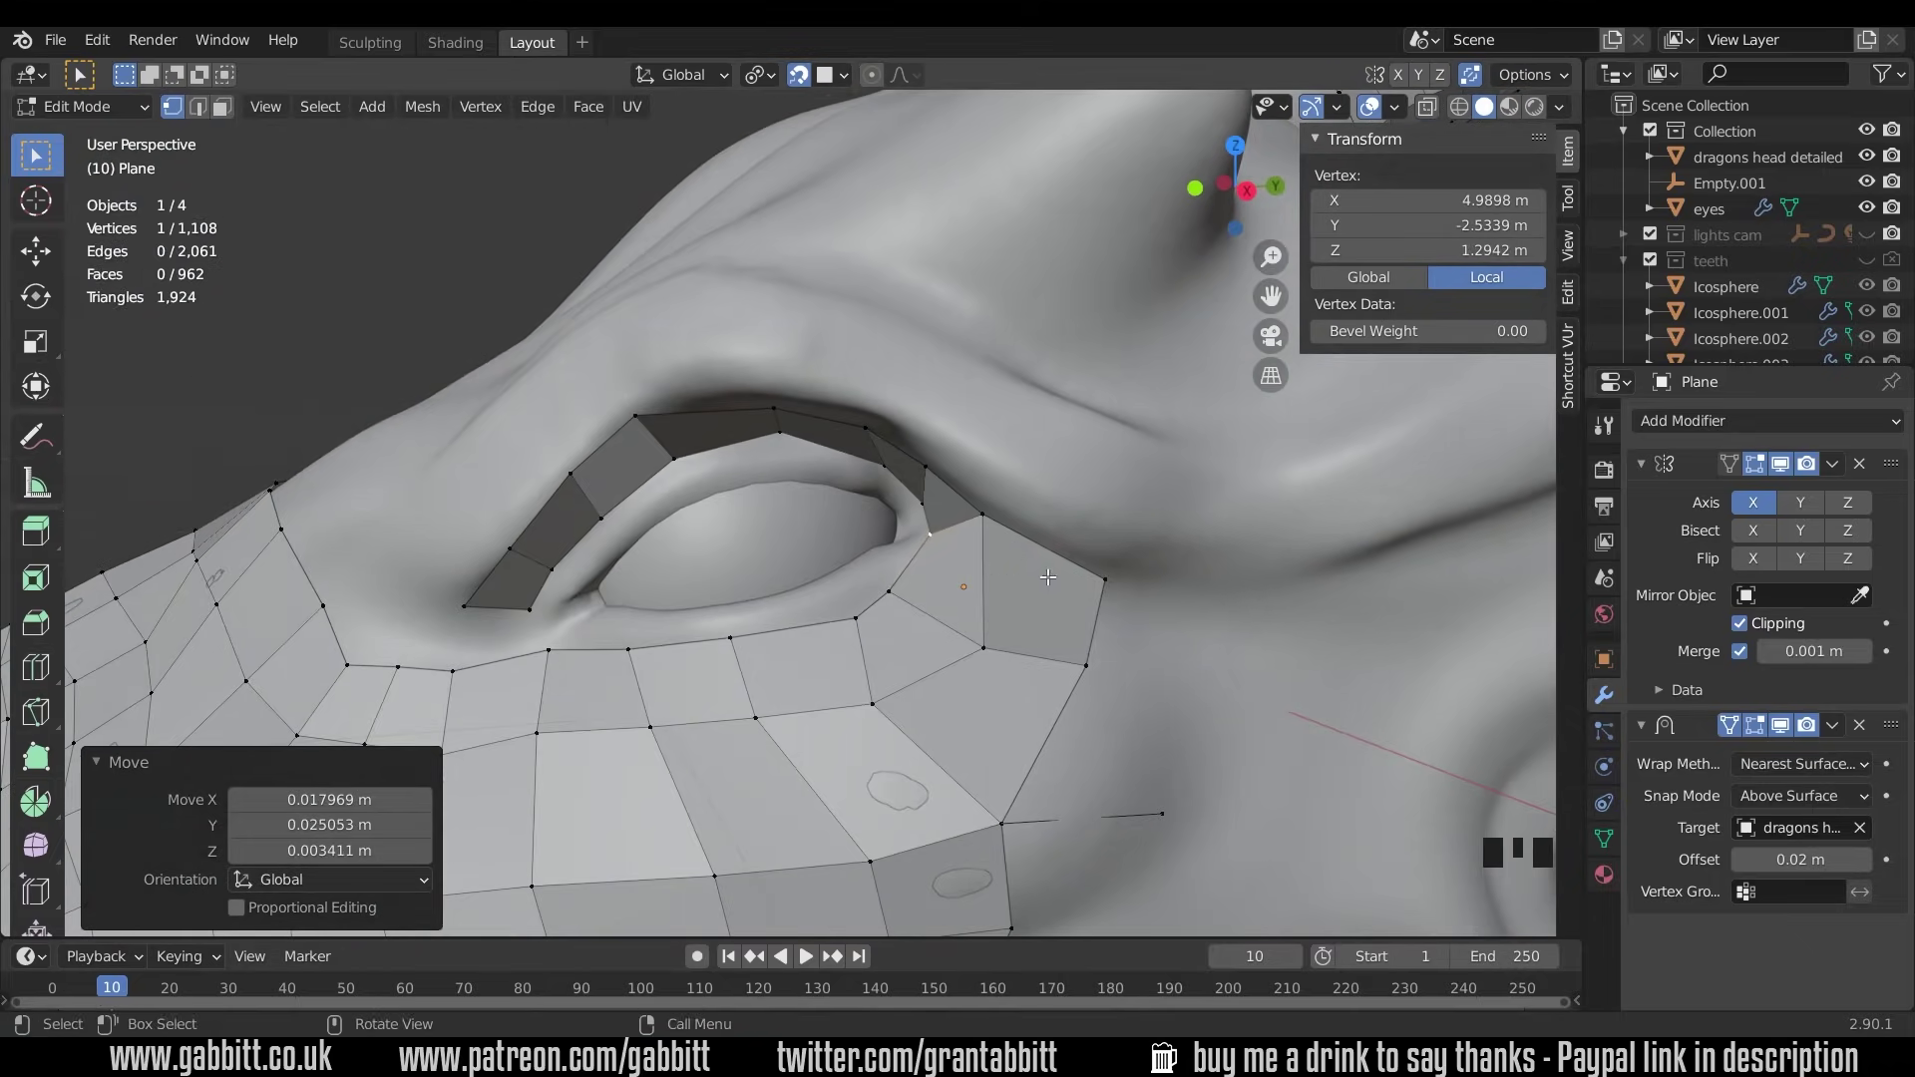
middle_click_drag(1102, 555, 877, 519)
key("g")
left_click(822, 608)
Fill a face at the eye's inner corner, slide a vertex along its edge, and dissolve or undo unwanted geometry.
left_click(809, 644, "shift")
key("f")
key("ctrl+x")
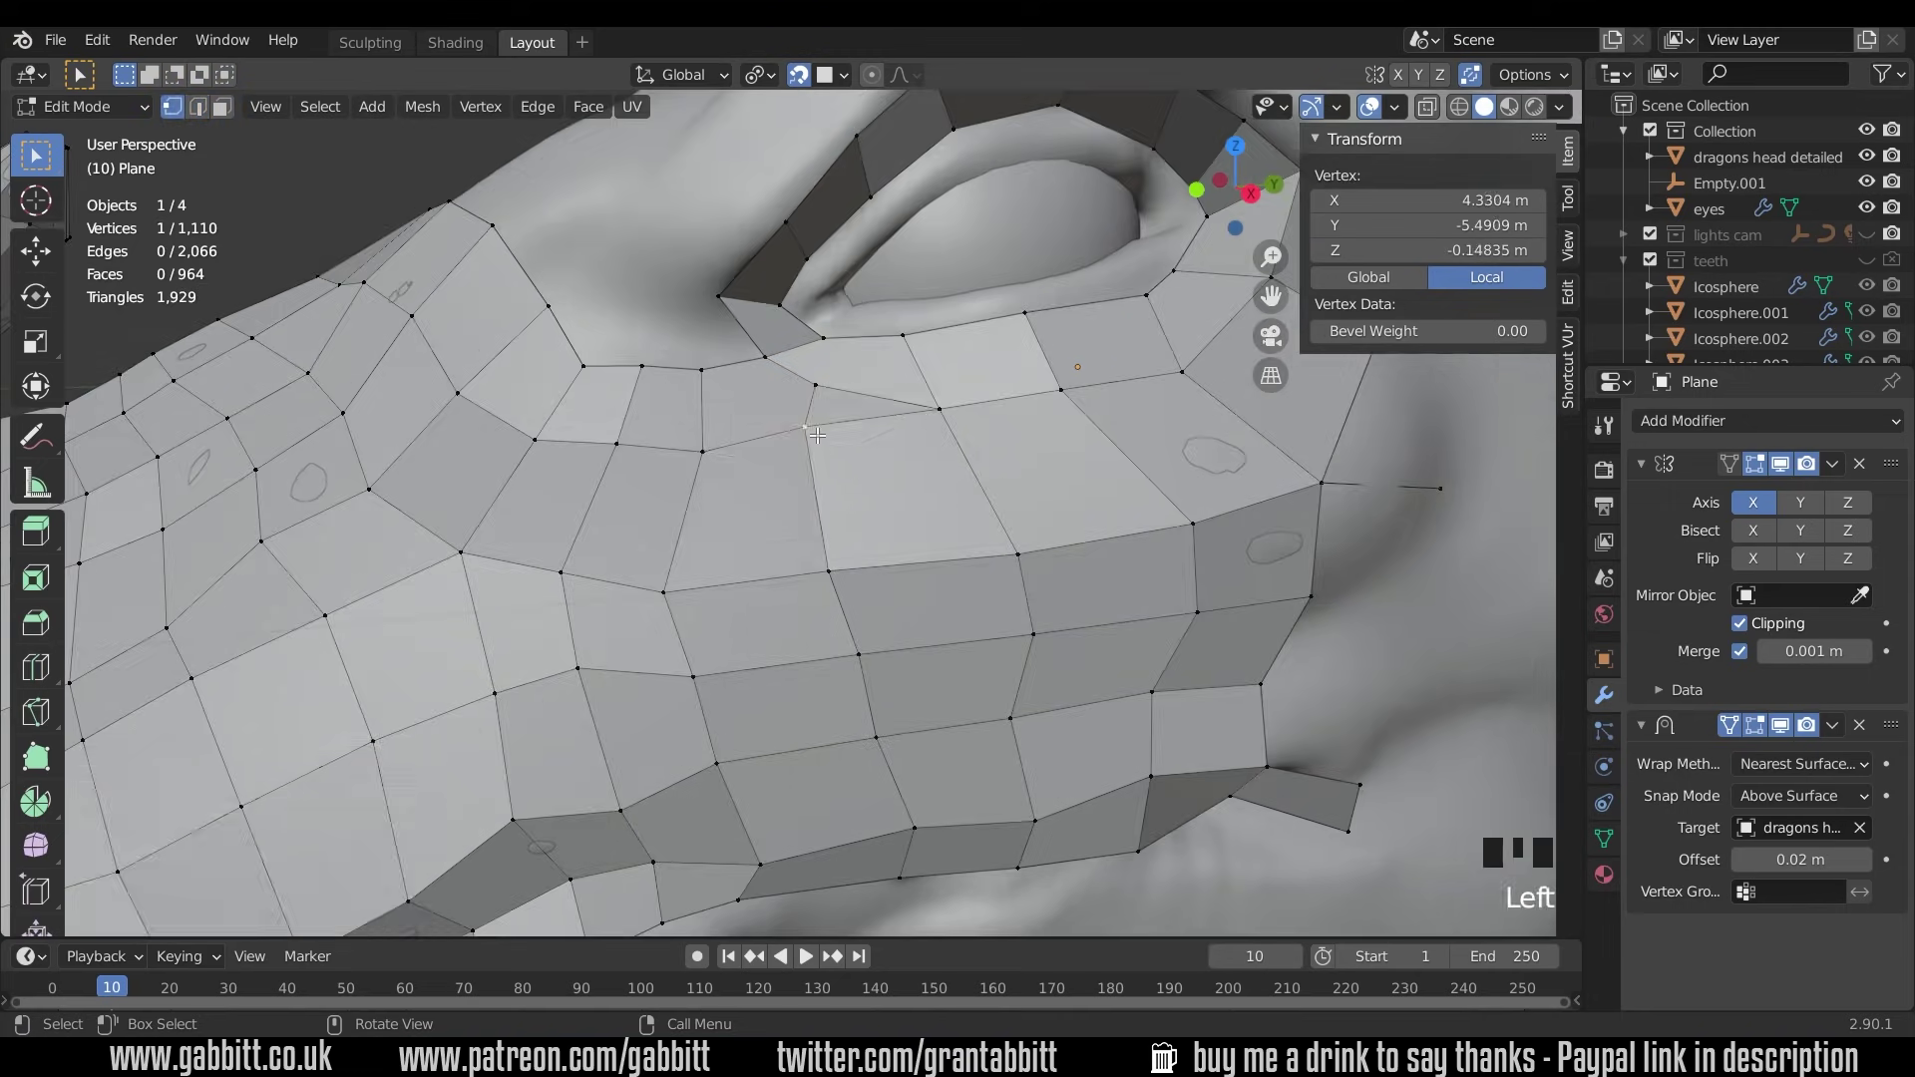
key("shift+v")
left_click(993, 481)
middle_click_drag(993, 481, 898, 459)
key("ctrl+x")
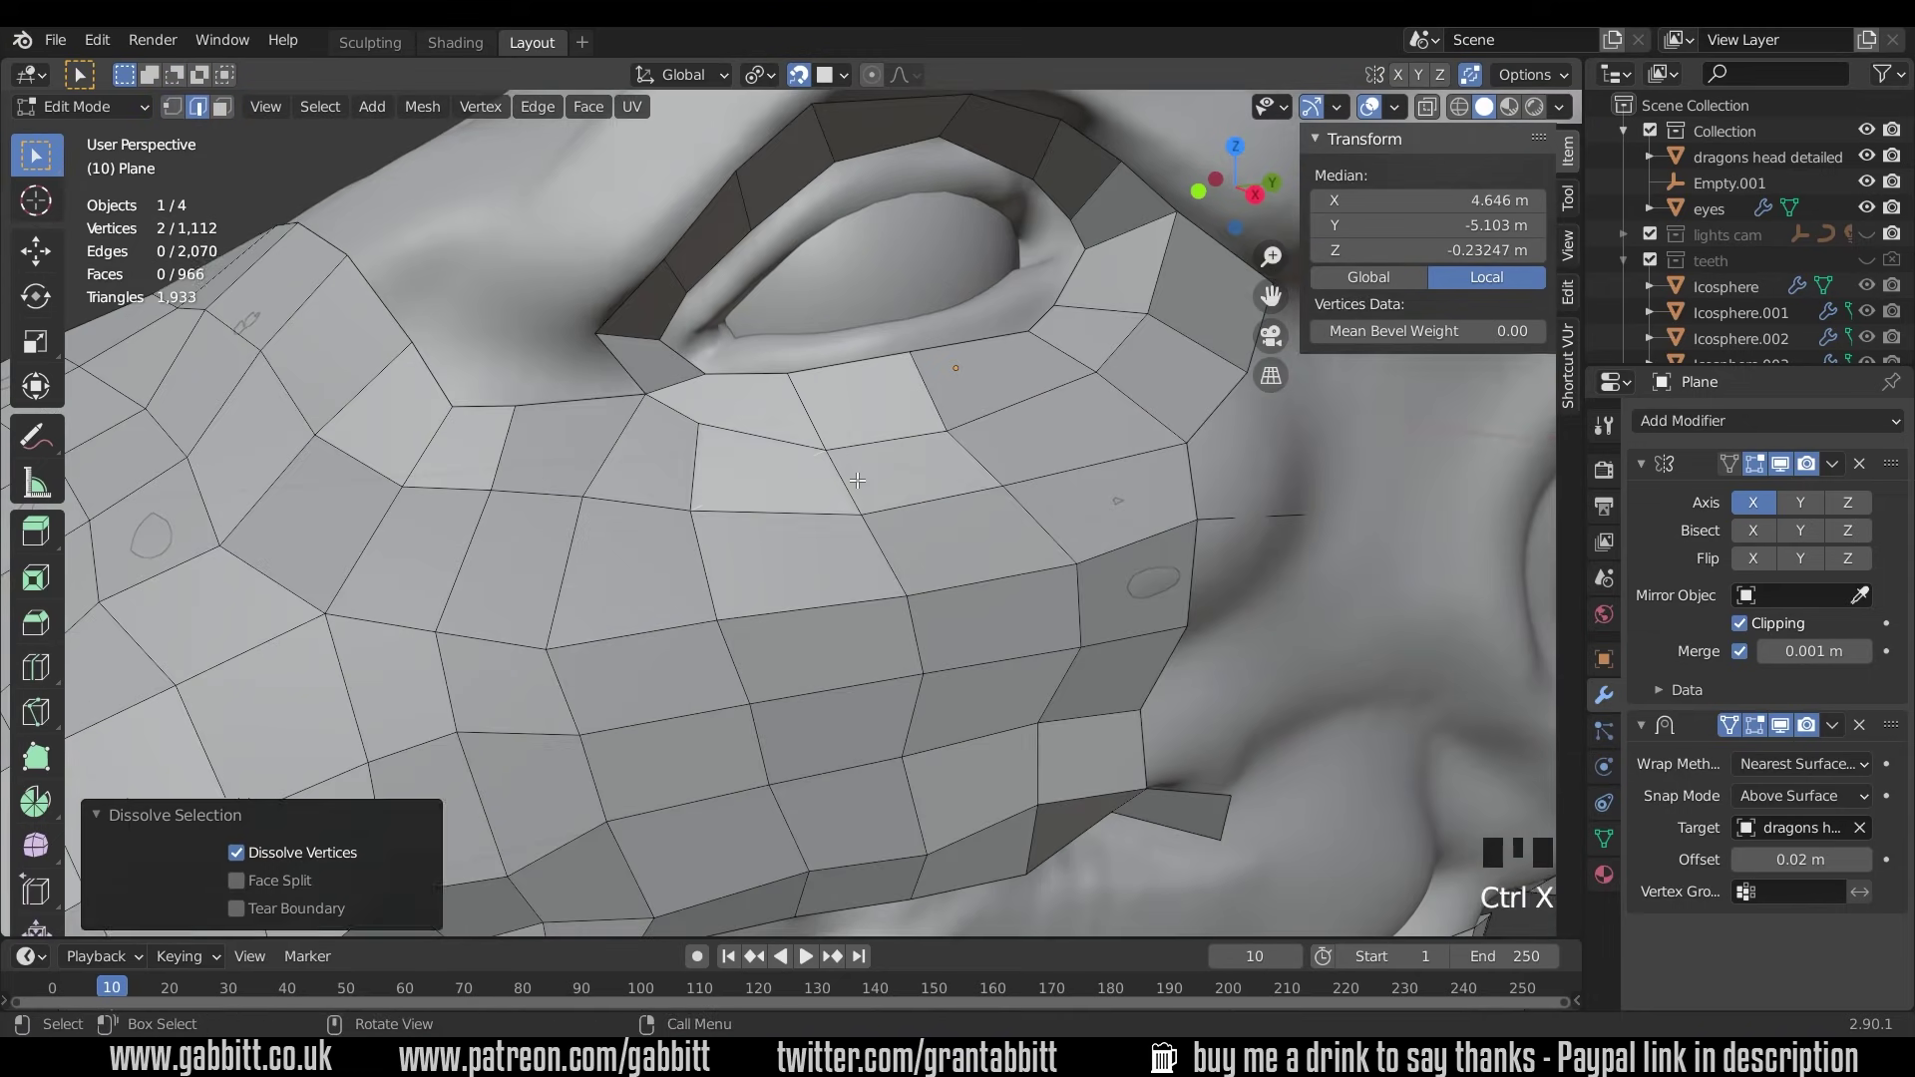
key("ctrl+z")
Move the new vertex into place and select a path of edges along the eye loop.
left_click_drag(903, 453, 914, 465)
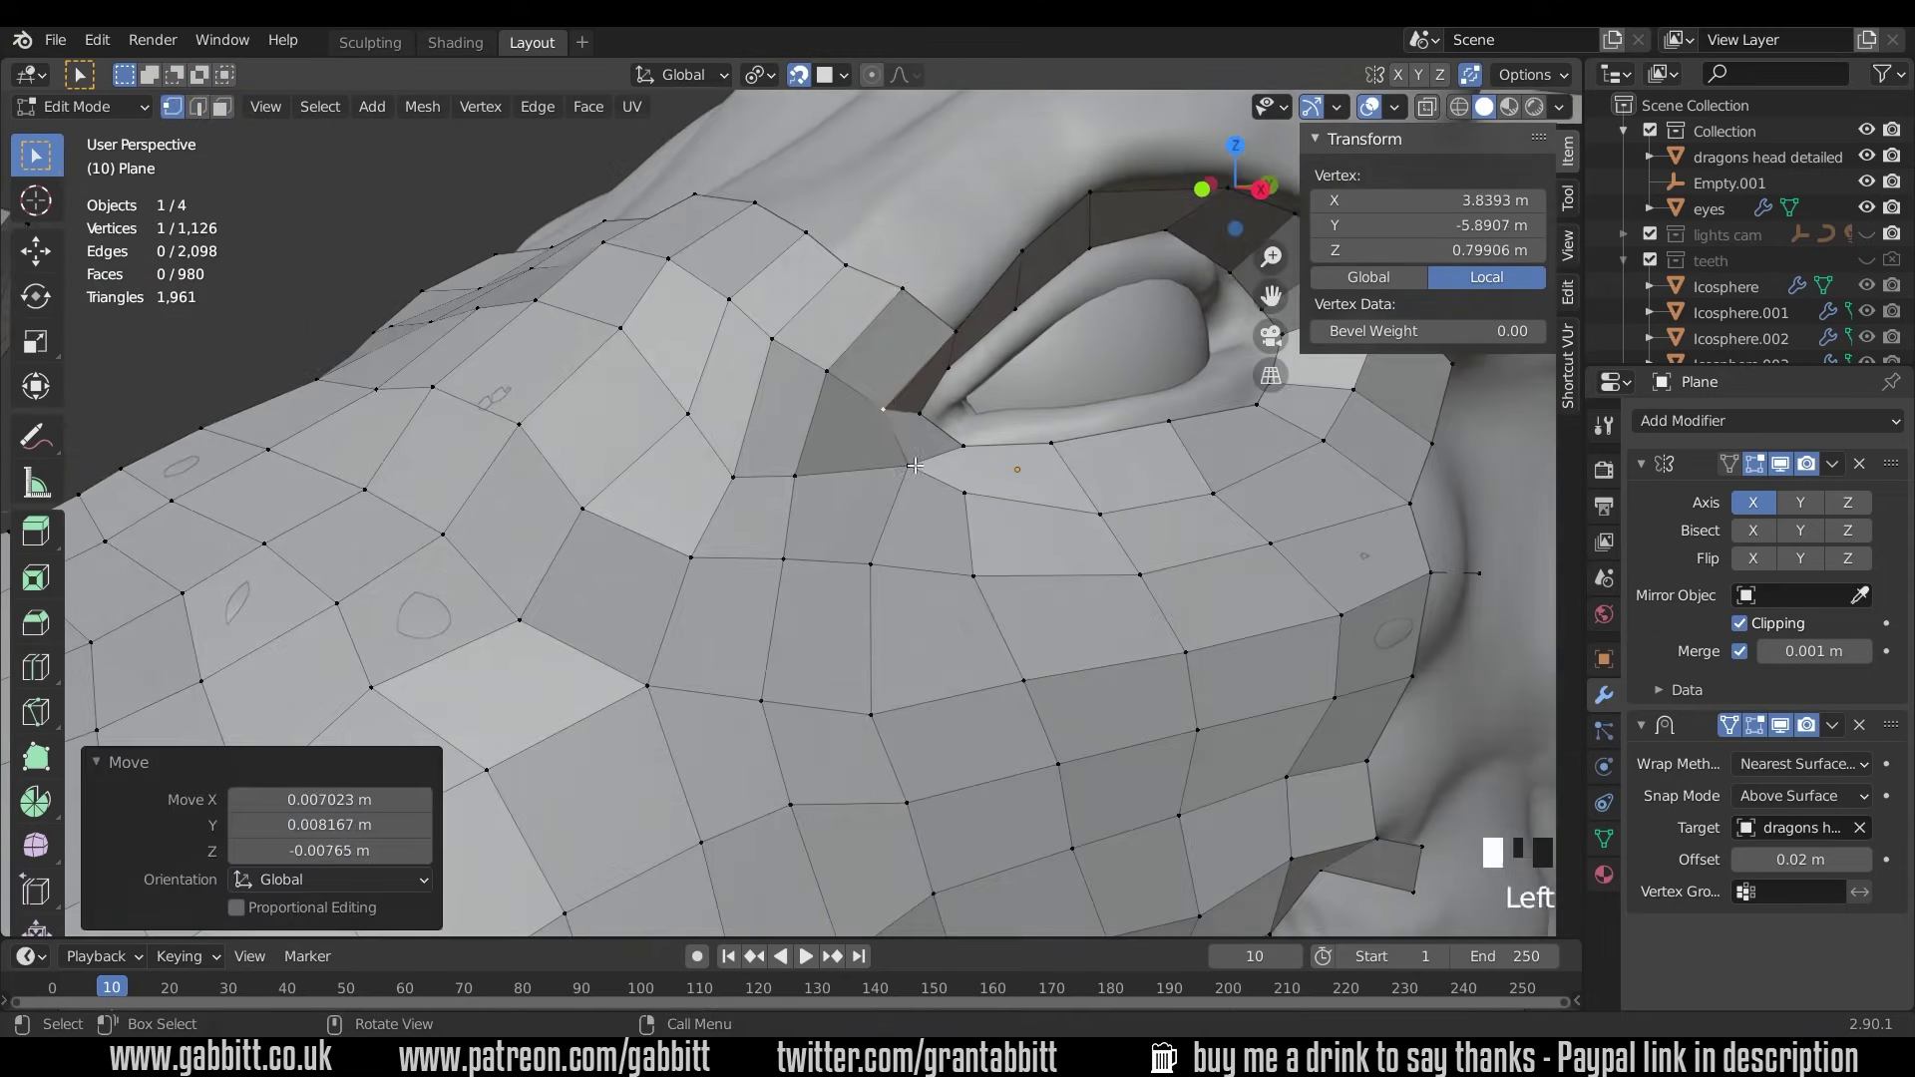
middle_click_drag(915, 465, 1037, 399)
key("2")
left_click(1131, 367, "ctrl")
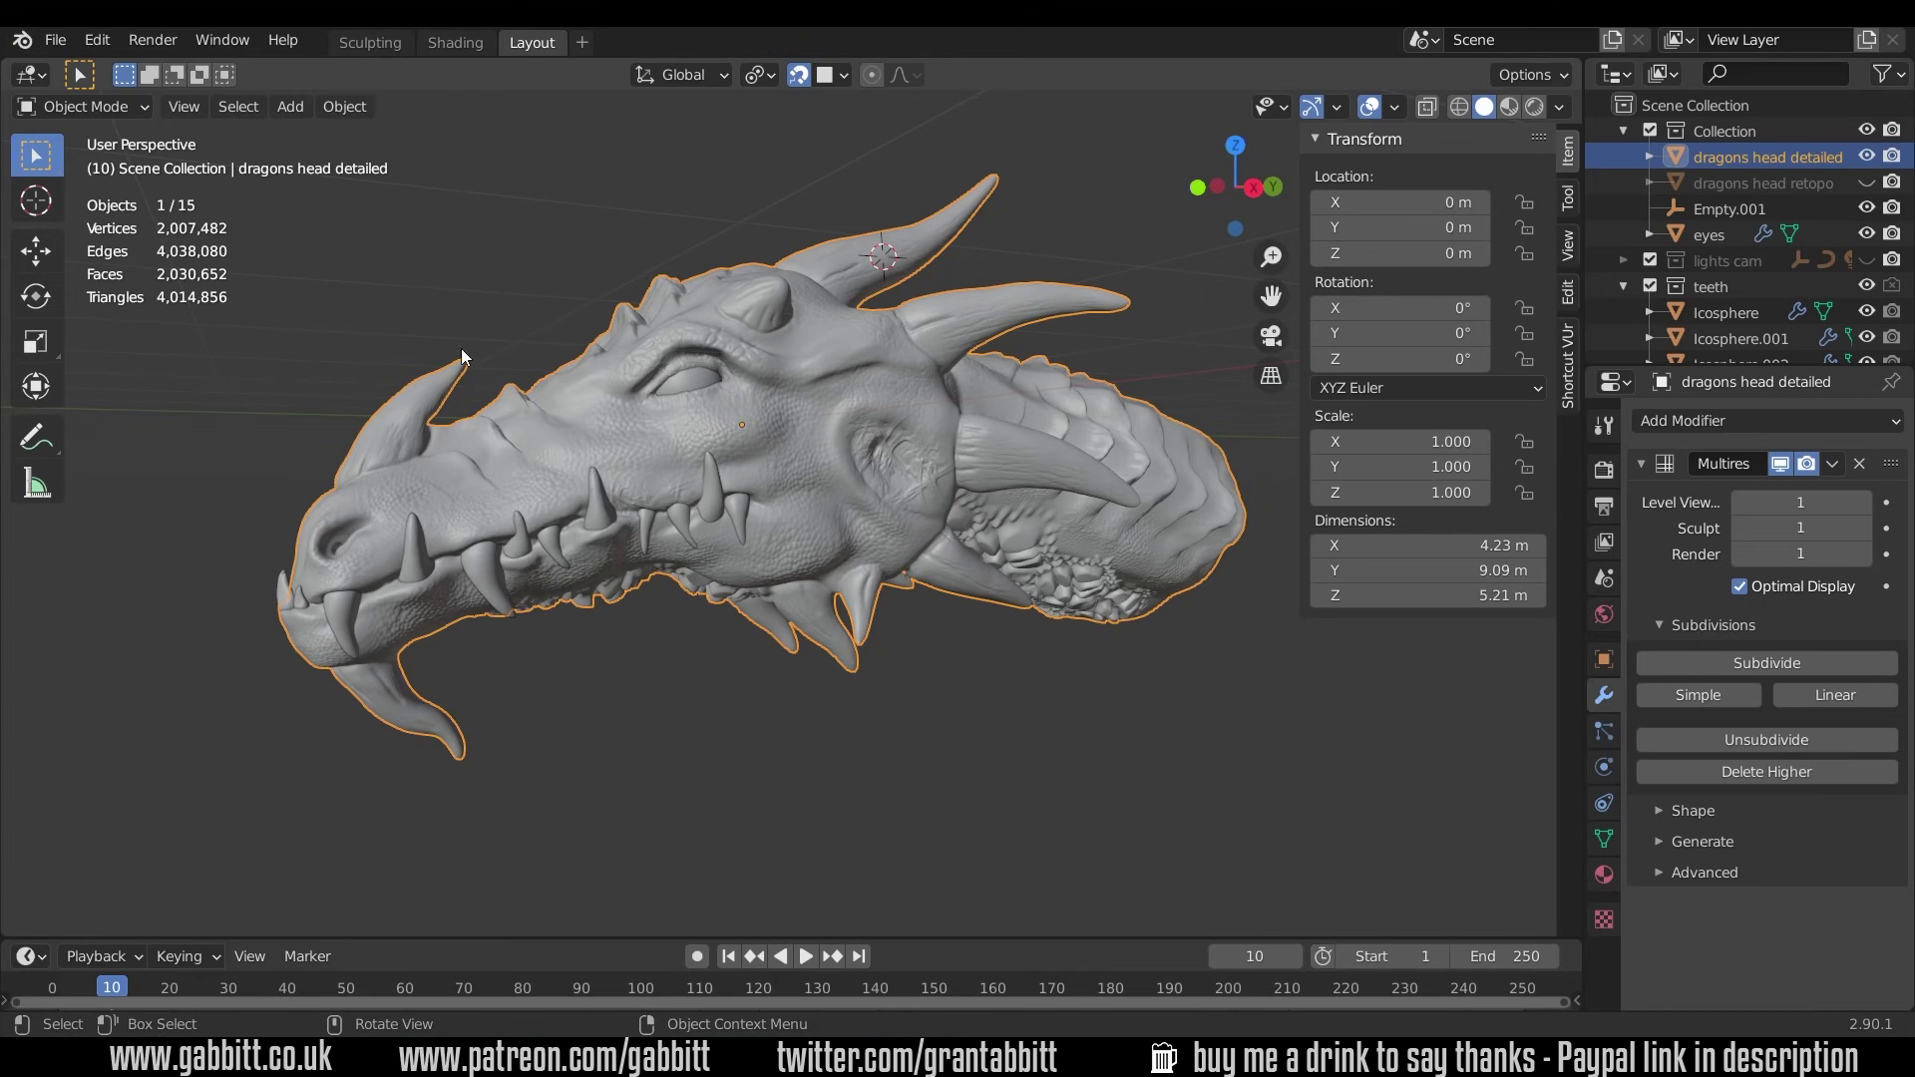
left_click(1393, 108)
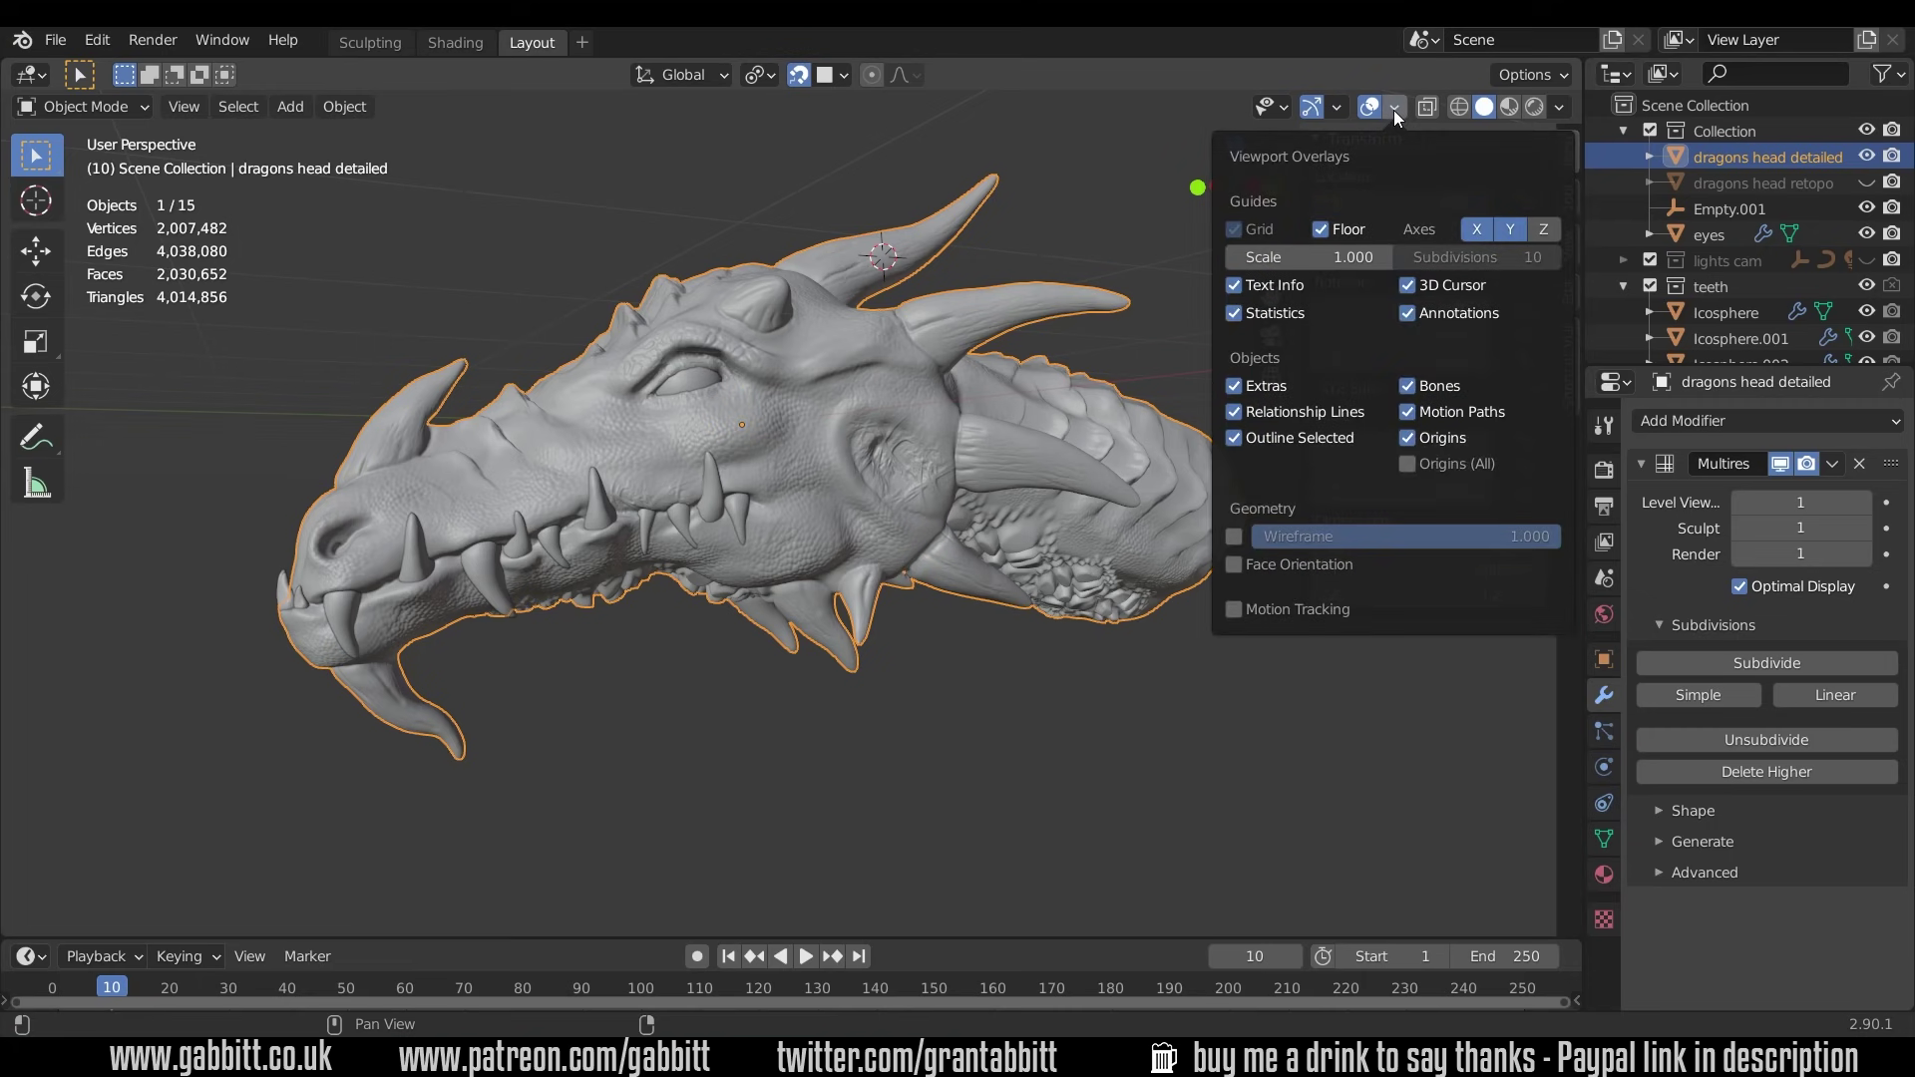
left_click(1237, 313)
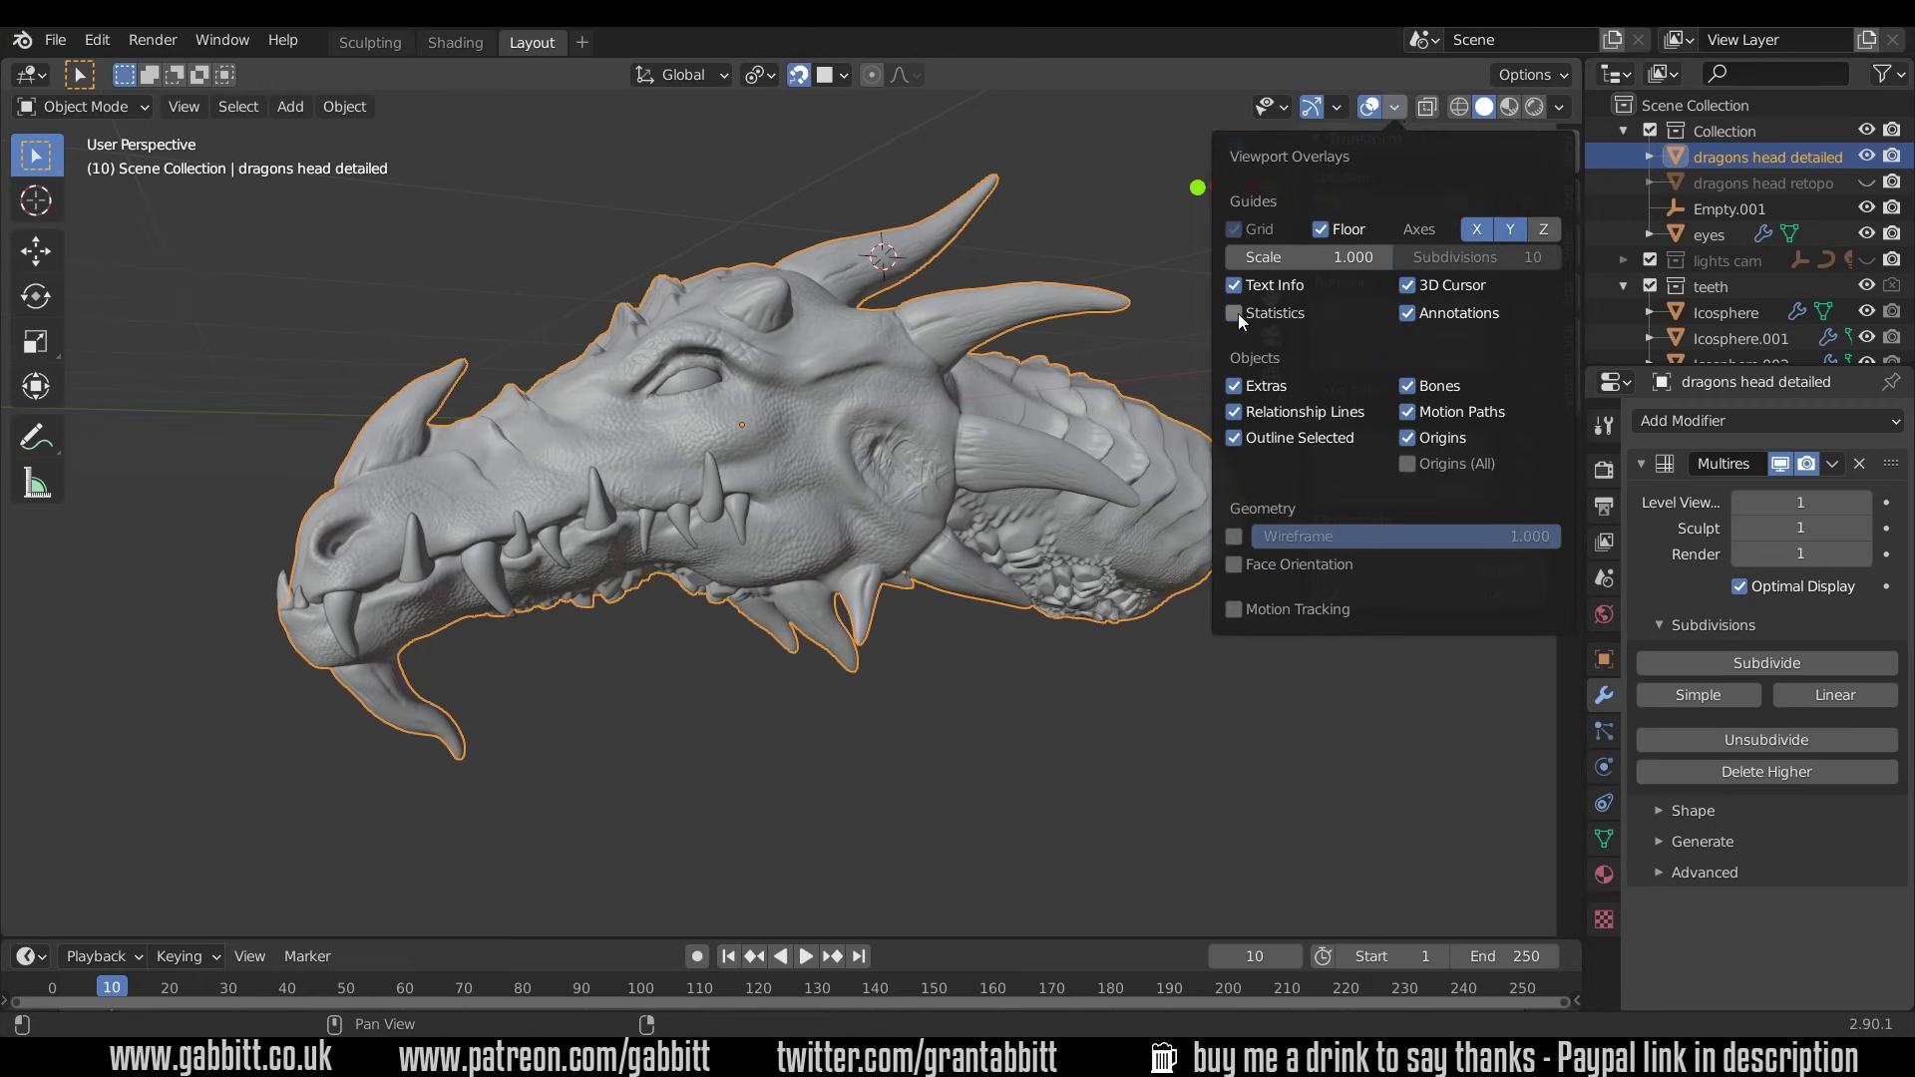
left_click(1236, 313)
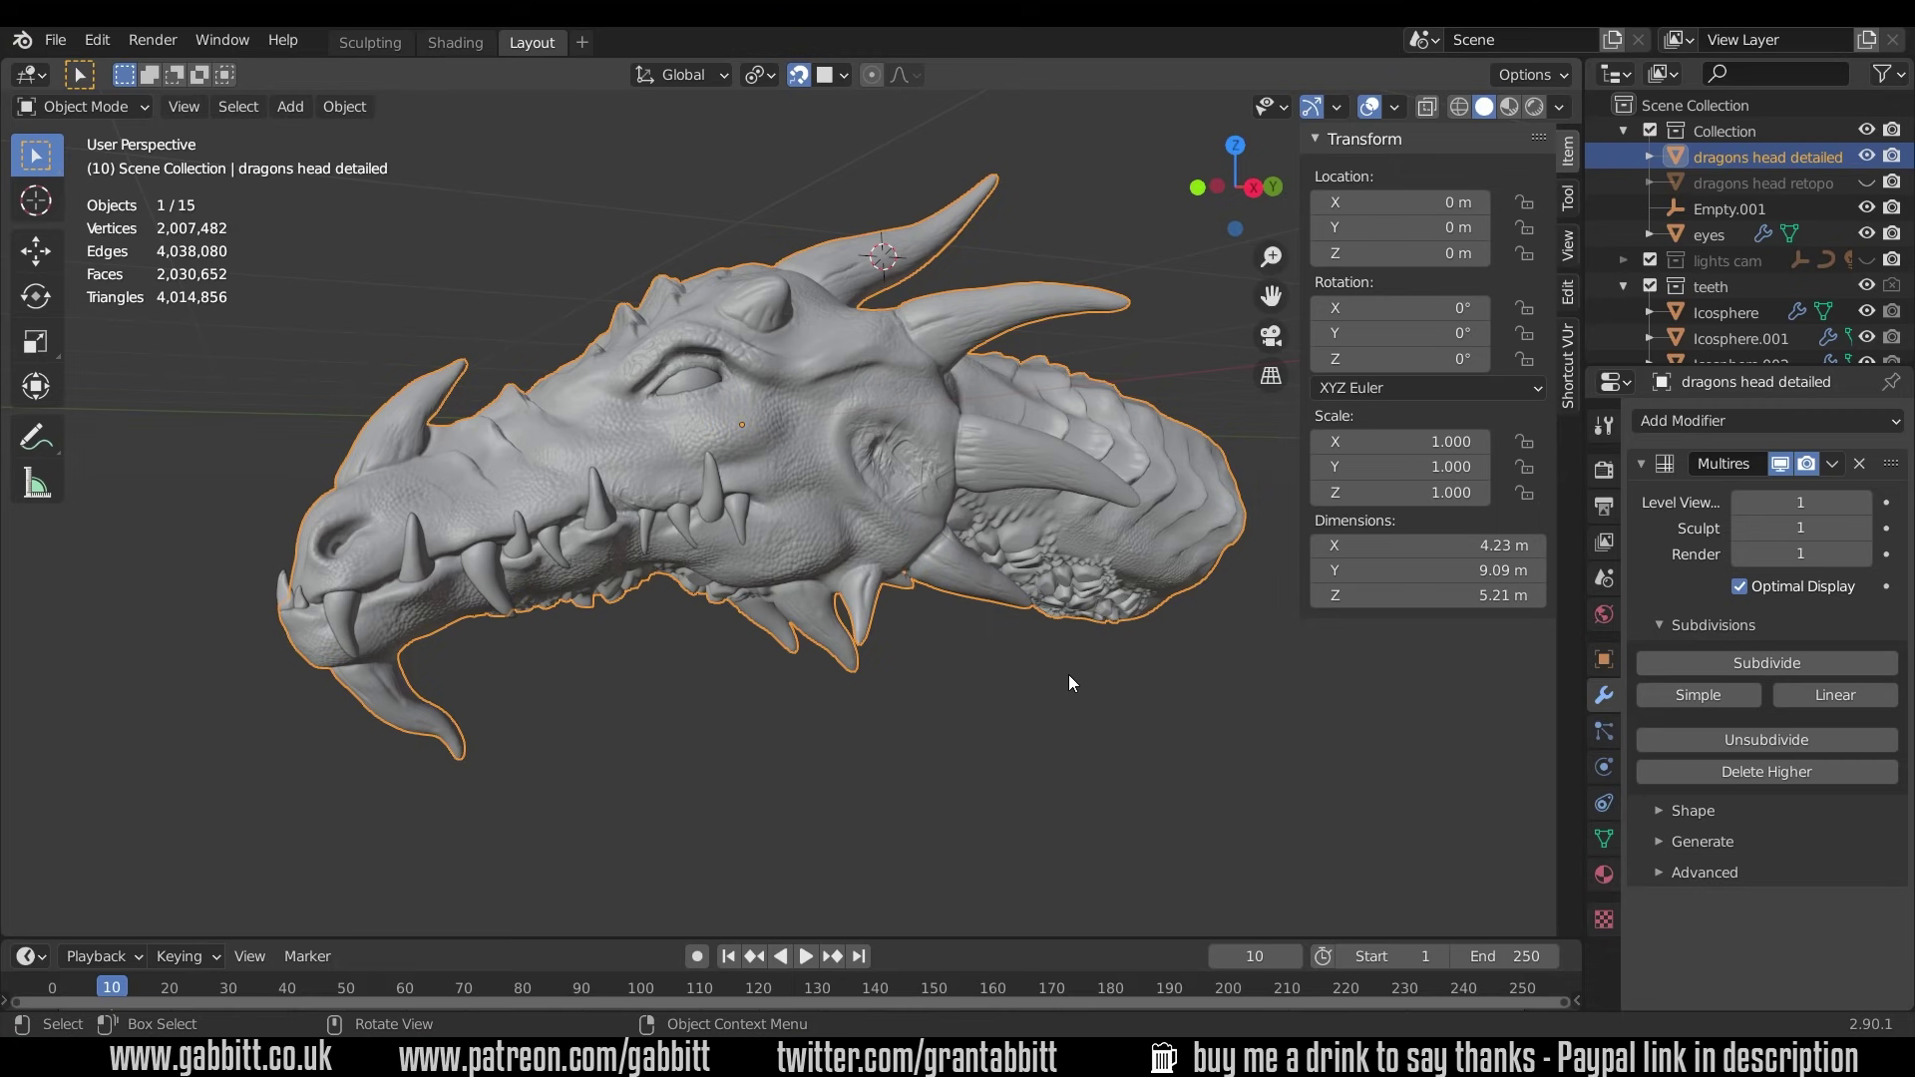
Unhide 'dragons head retopo', hide 'dragons head detailed', and enter Edit Mode on the retopo mesh.
left_click(1871, 183)
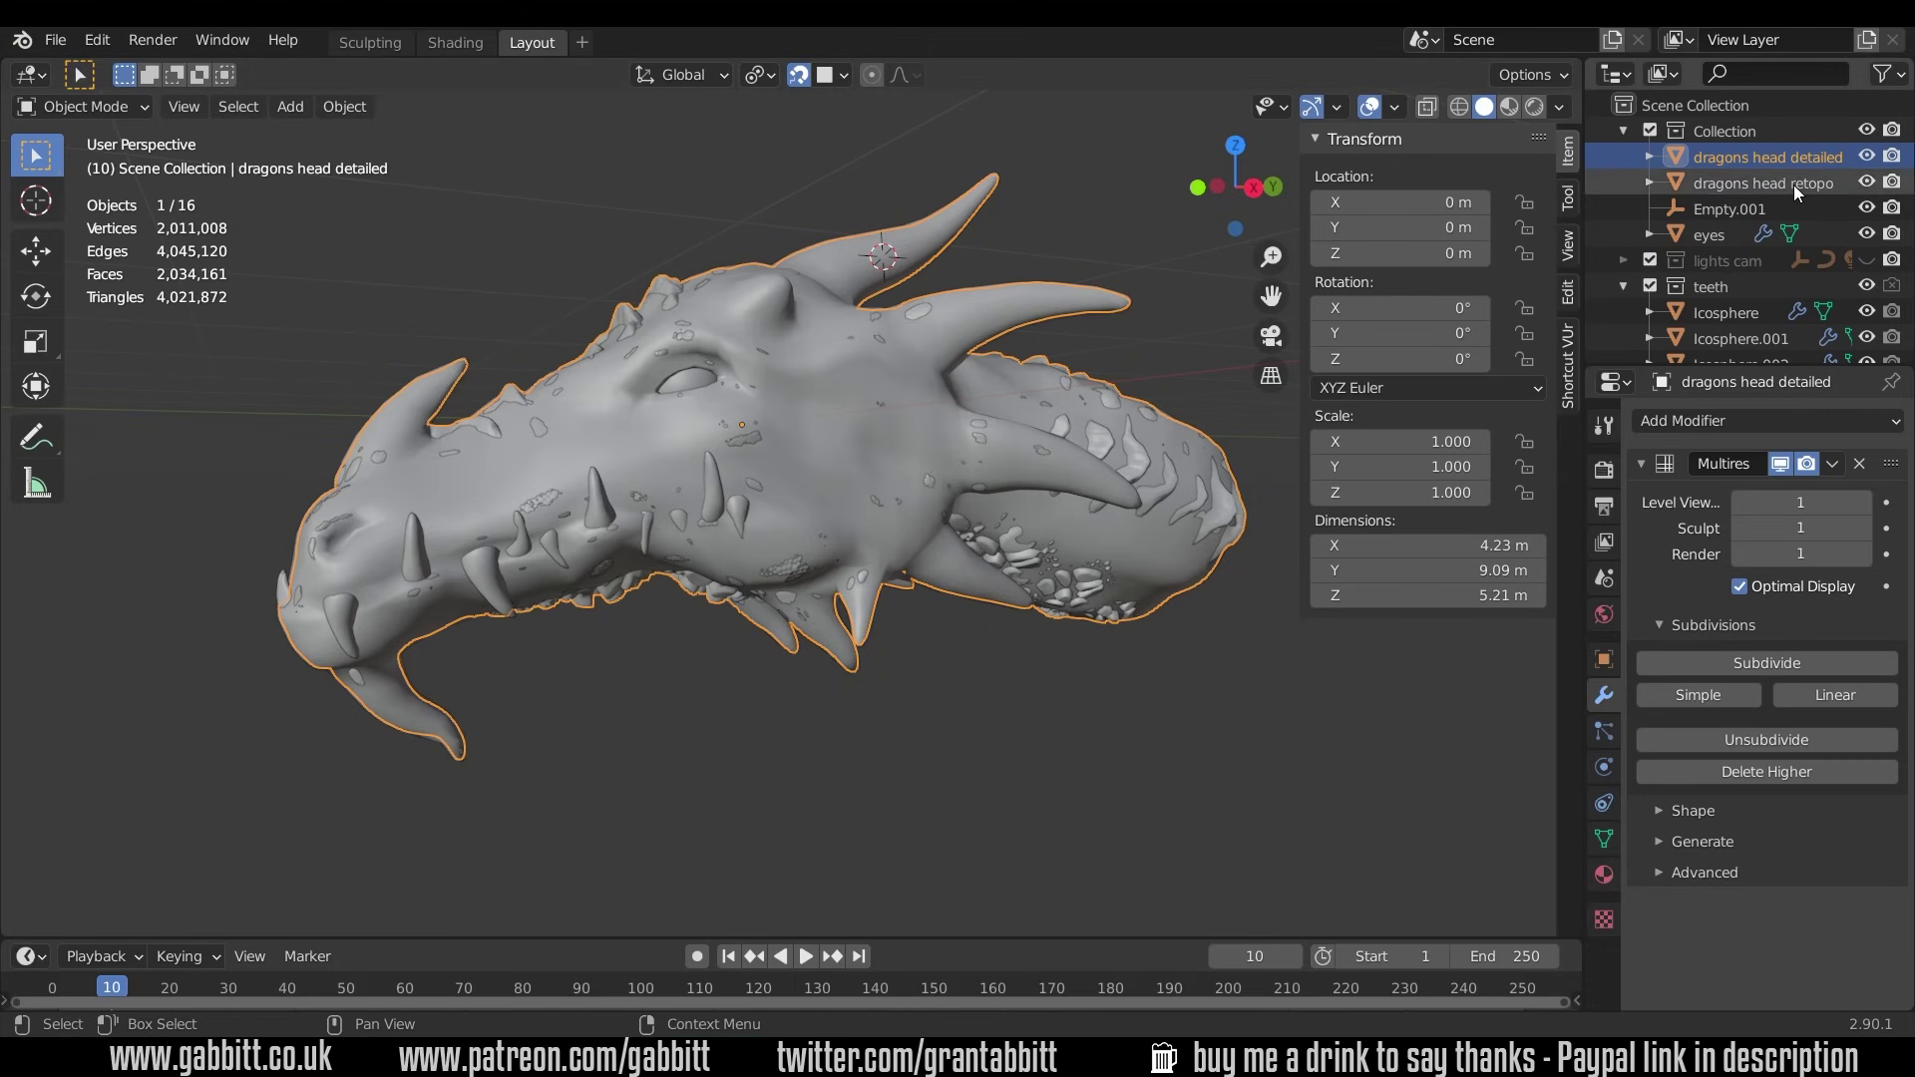
left_click(1865, 159)
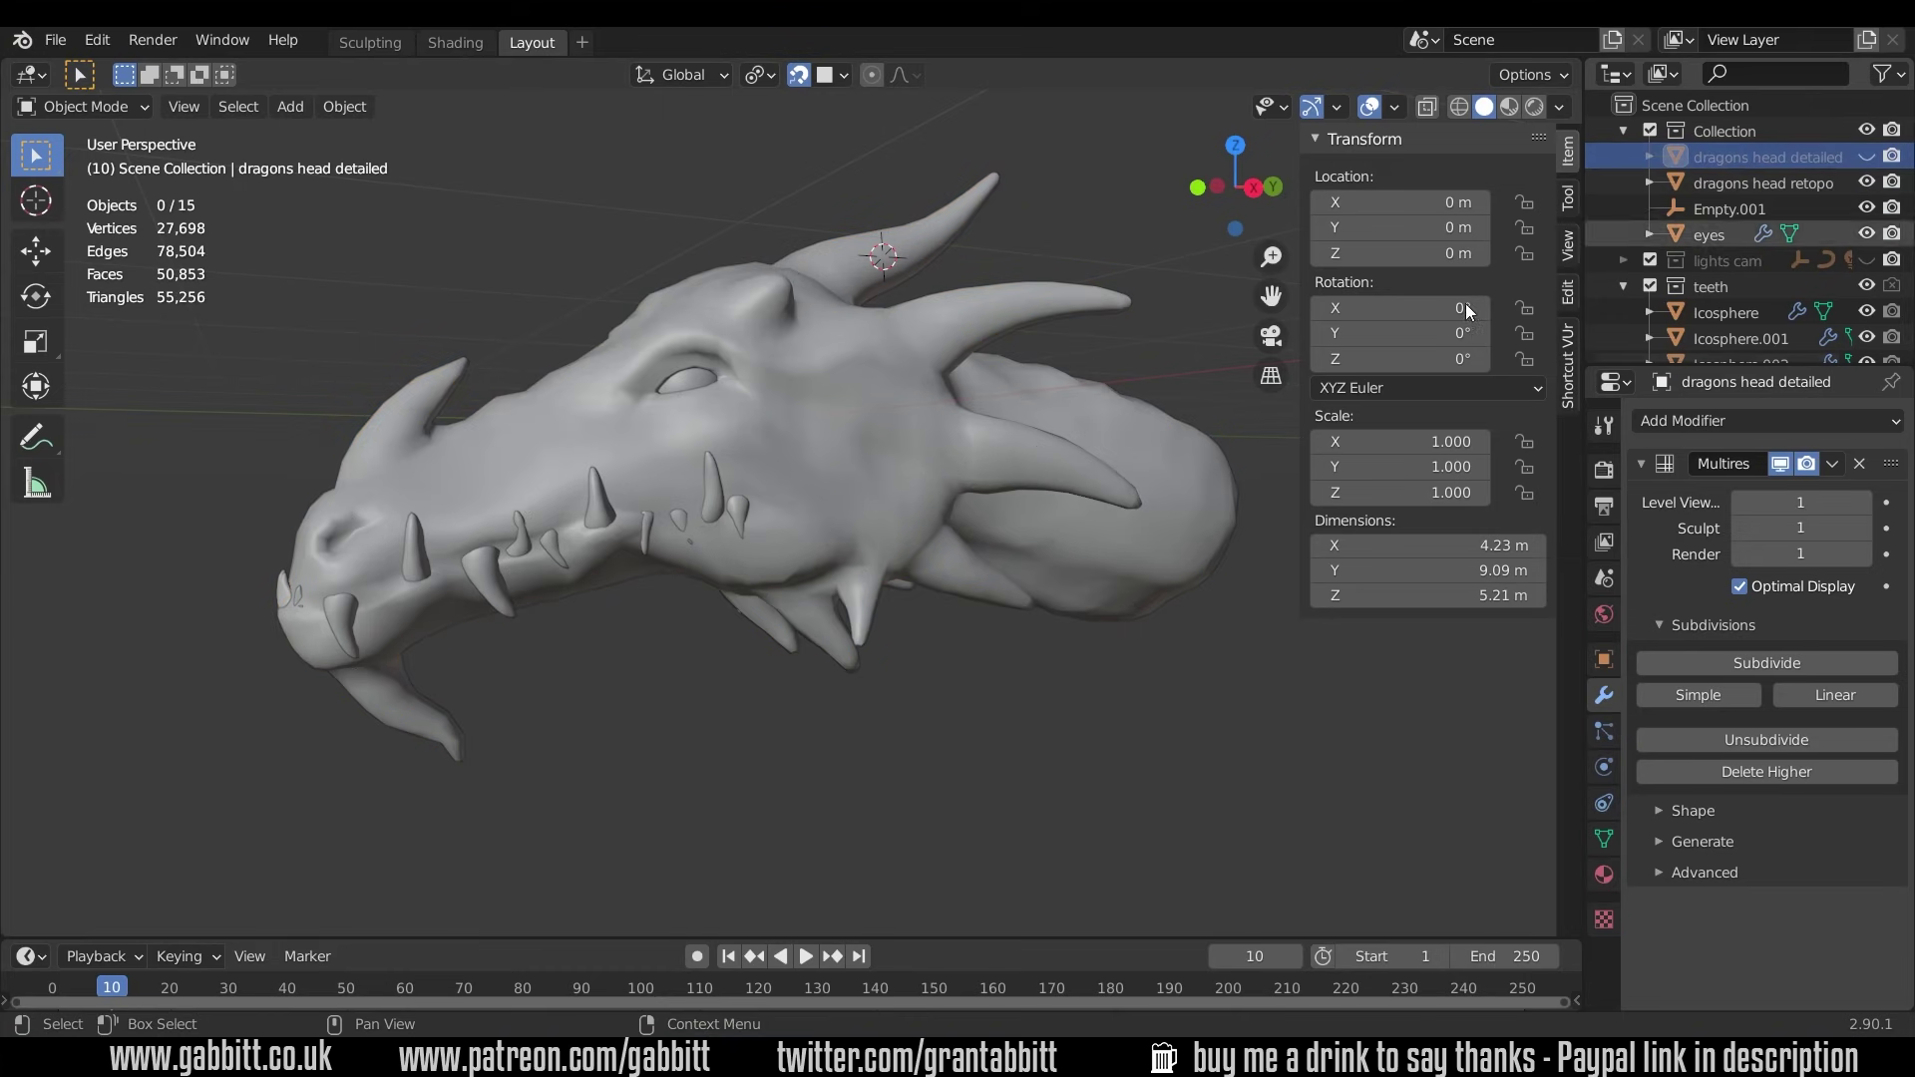
mouse_move(863, 461)
middle_mouse_down()
mouse_move(1165, 459)
mouse_move(1061, 495)
mouse_move(876, 479)
middle_mouse_up()
left_click(876, 479)
key("Tab")
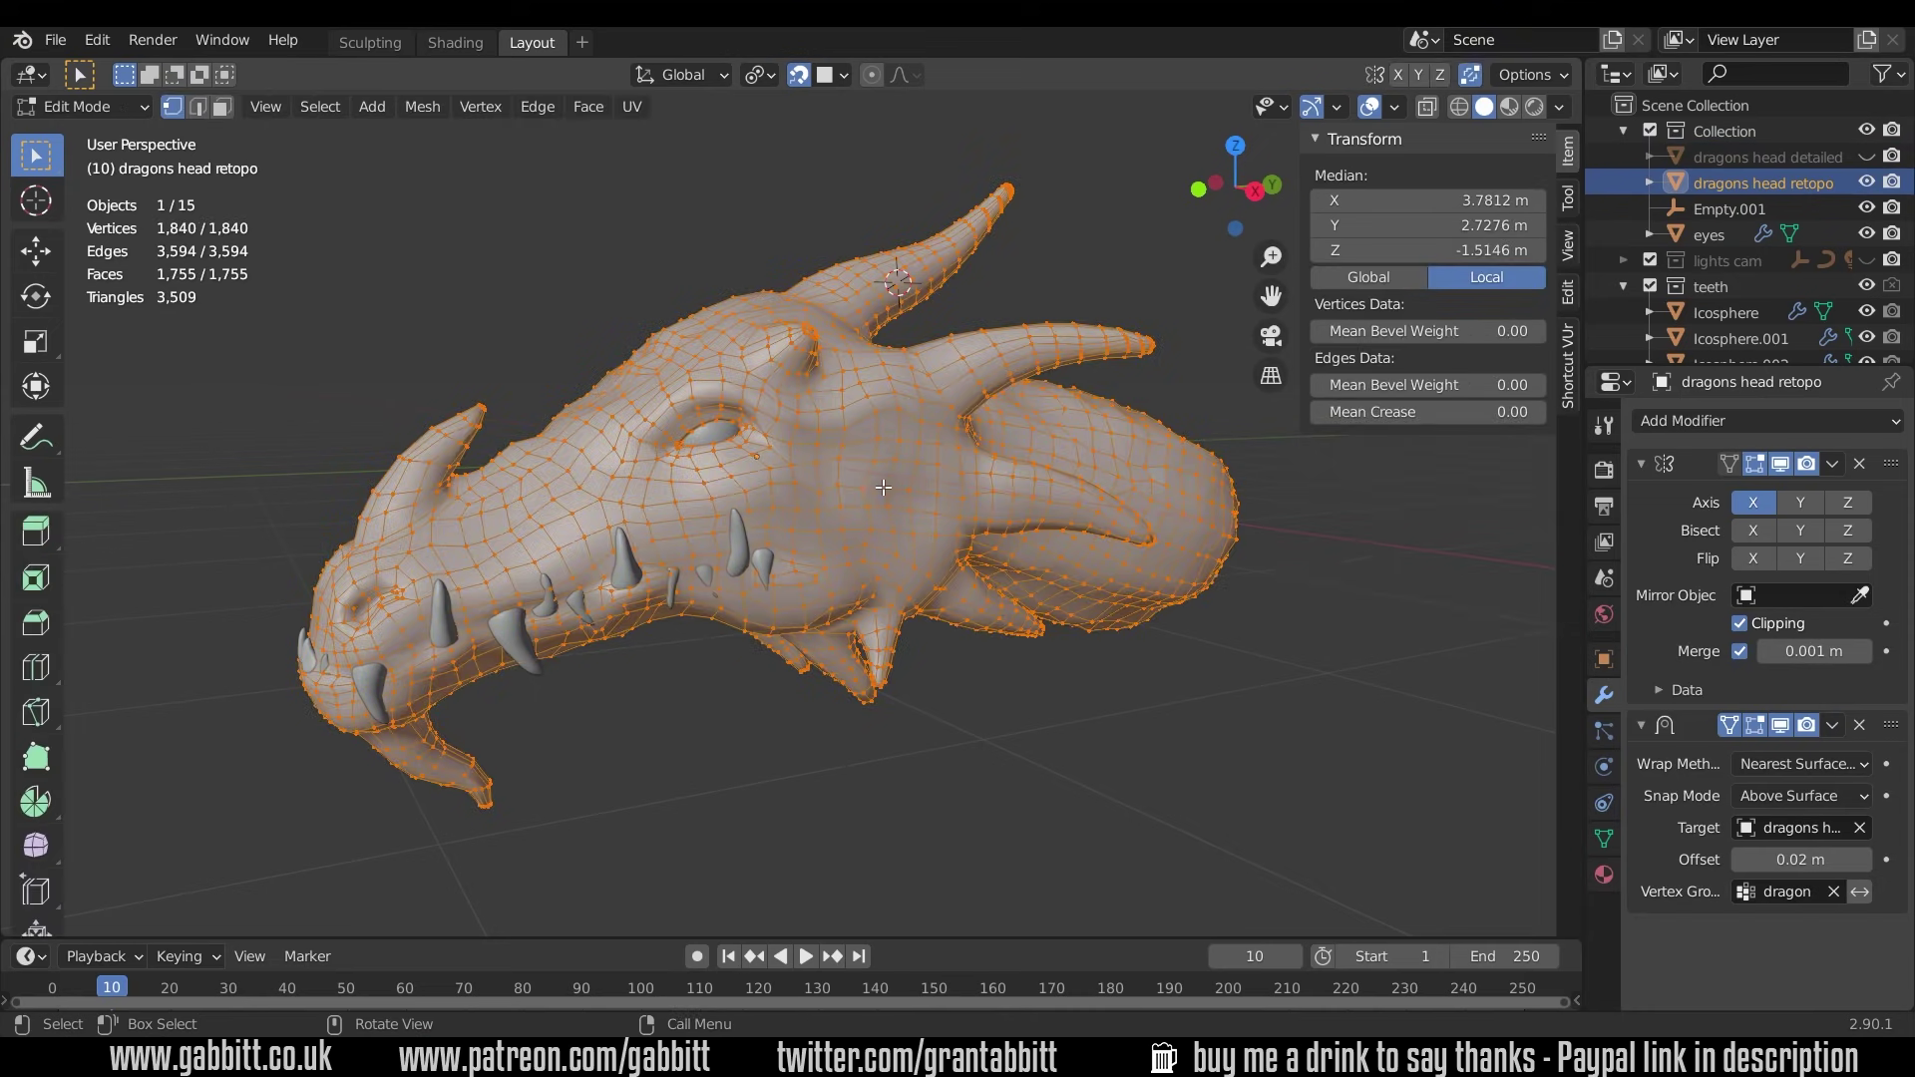
middle_click_drag(910, 552, 279, 296)
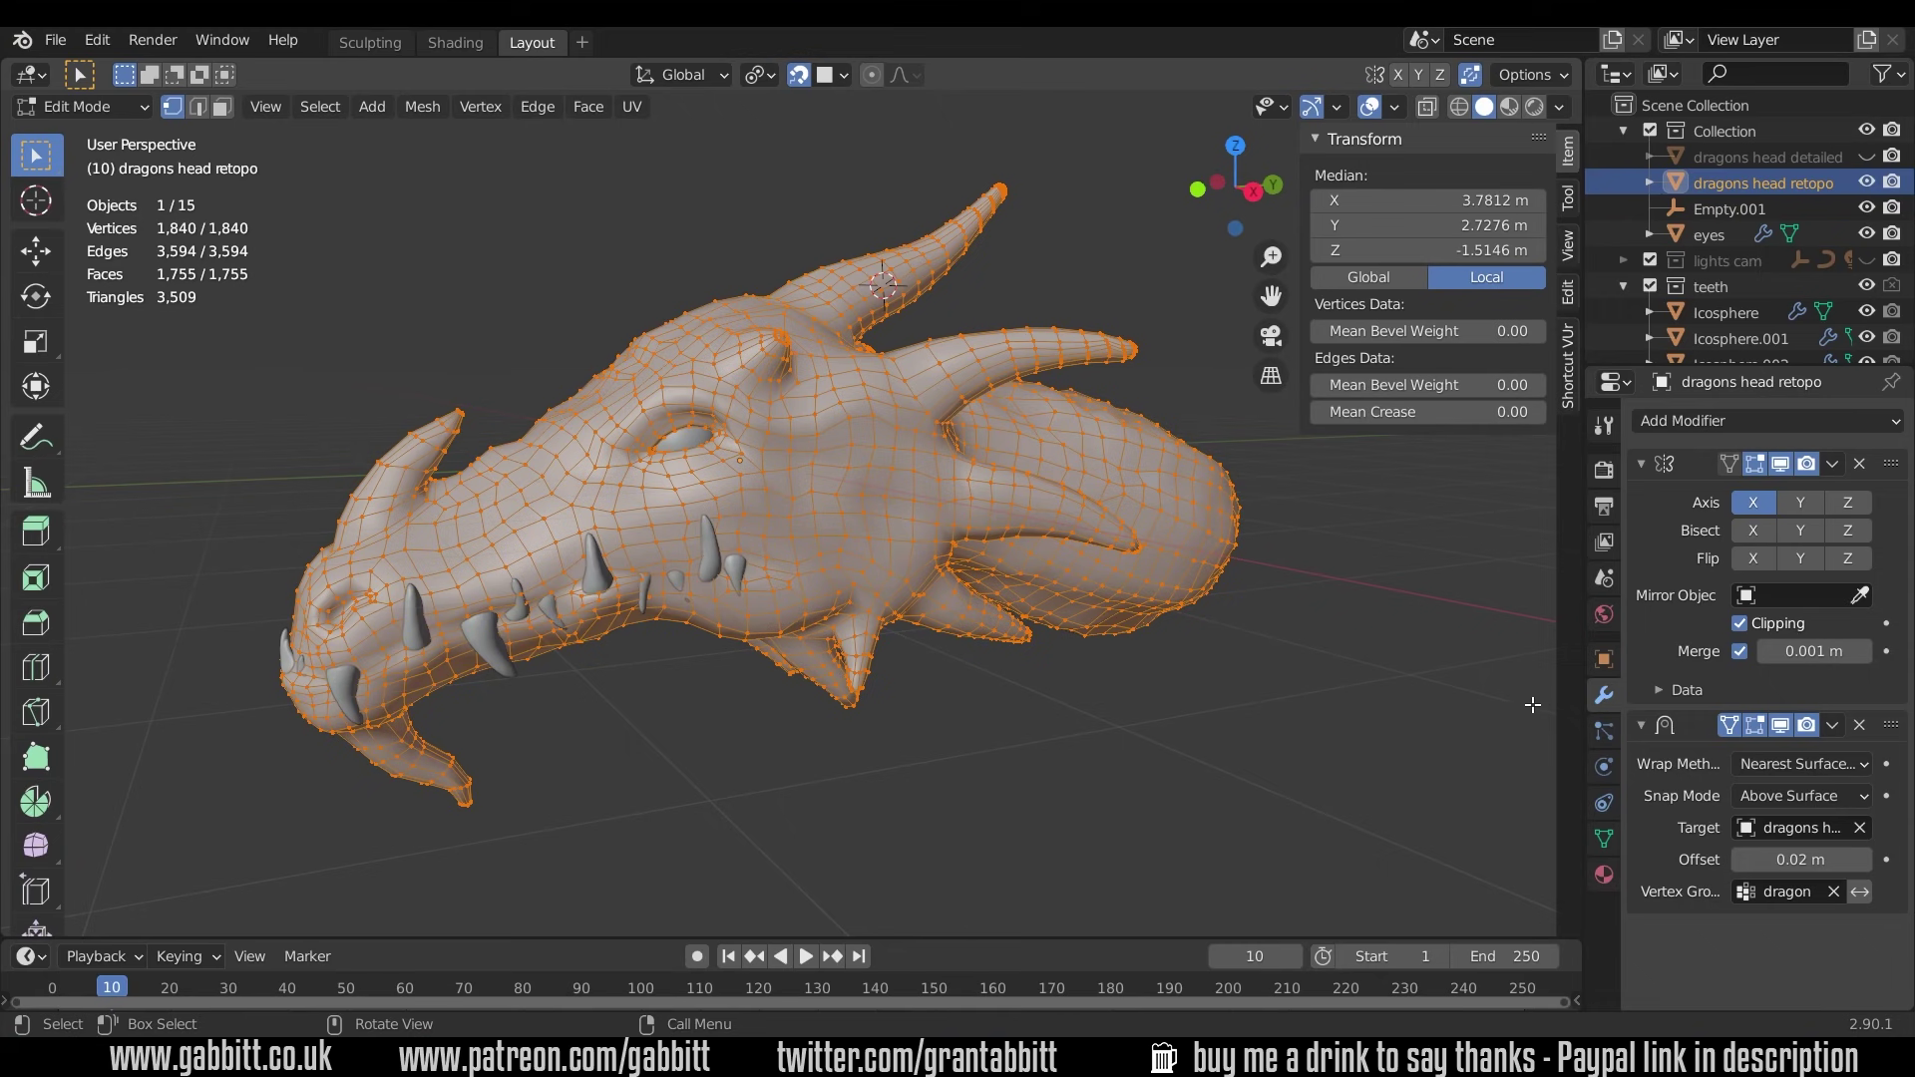
Swap the Outliner visibility of the retopo and detailed meshes back and forth, ending with the retopo mesh shown.
left_click(1866, 183)
left_click(1866, 157)
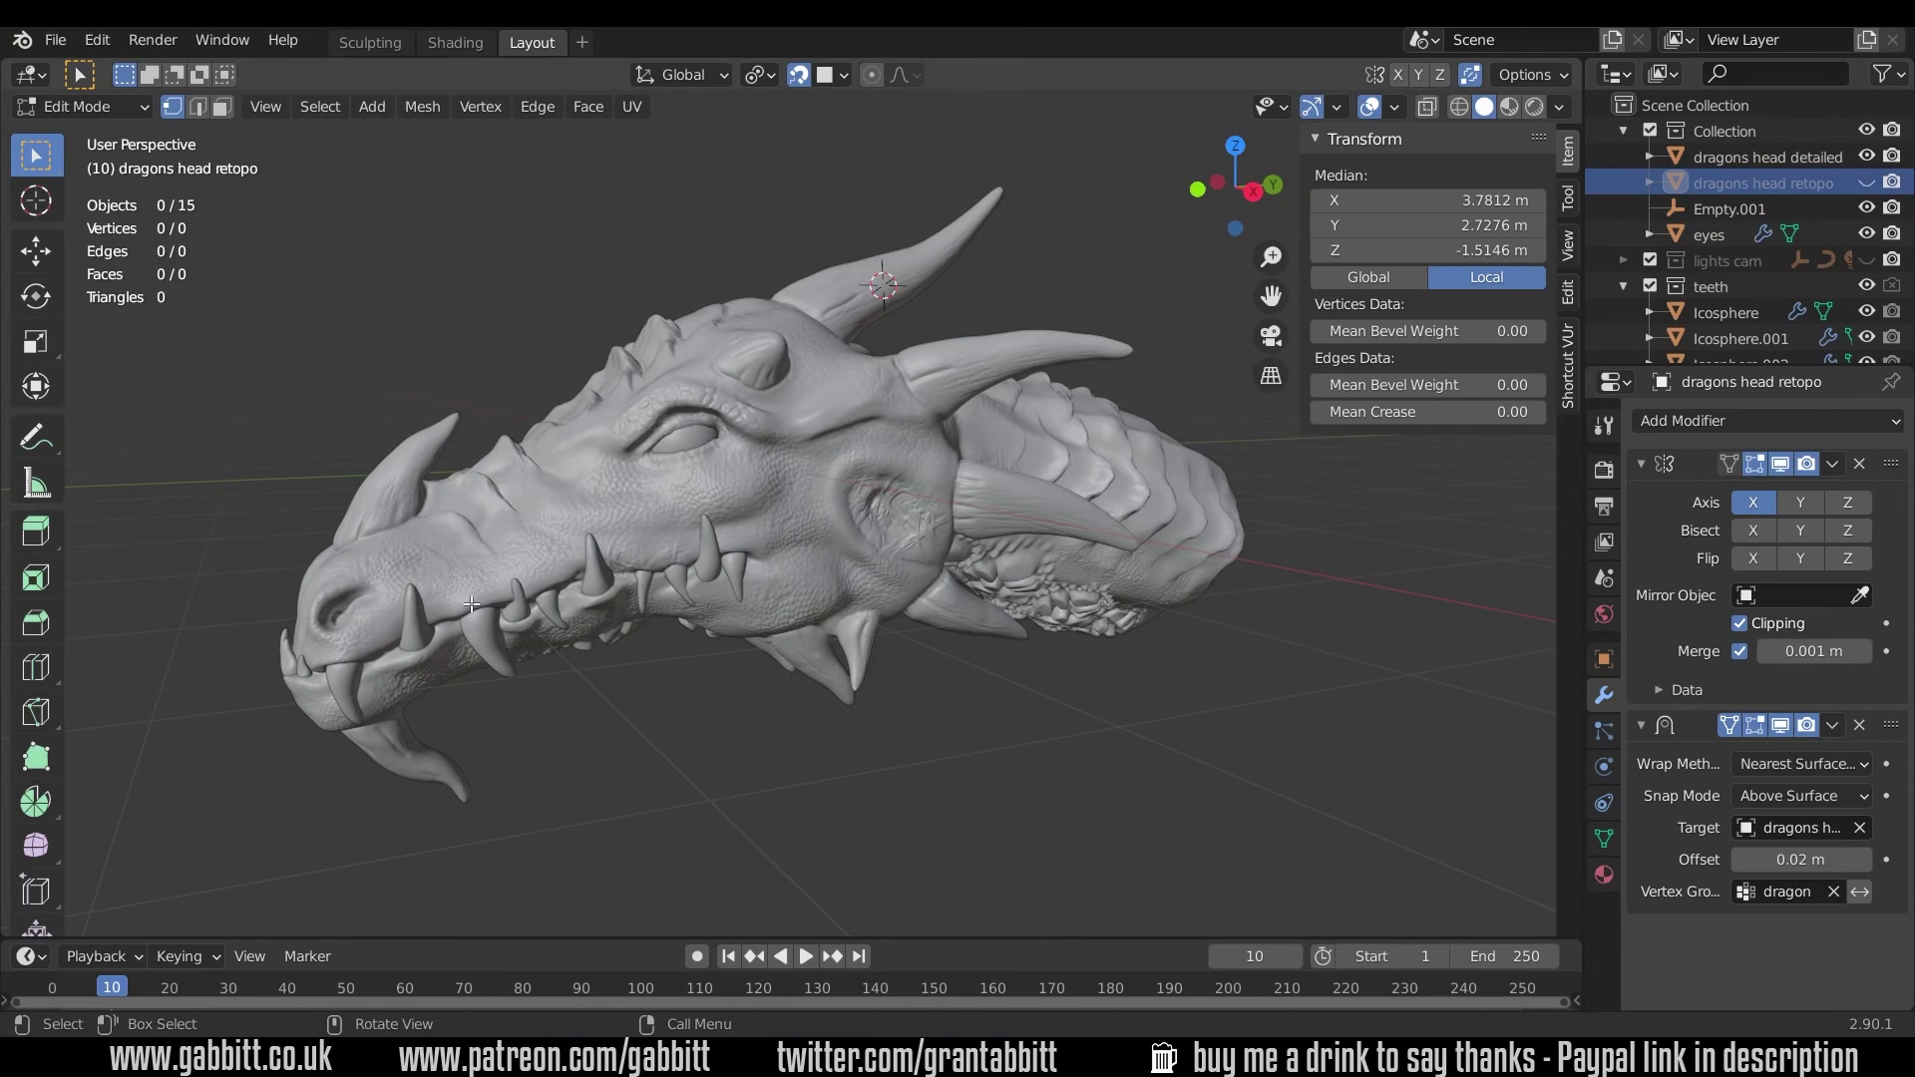
left_click(1866, 156)
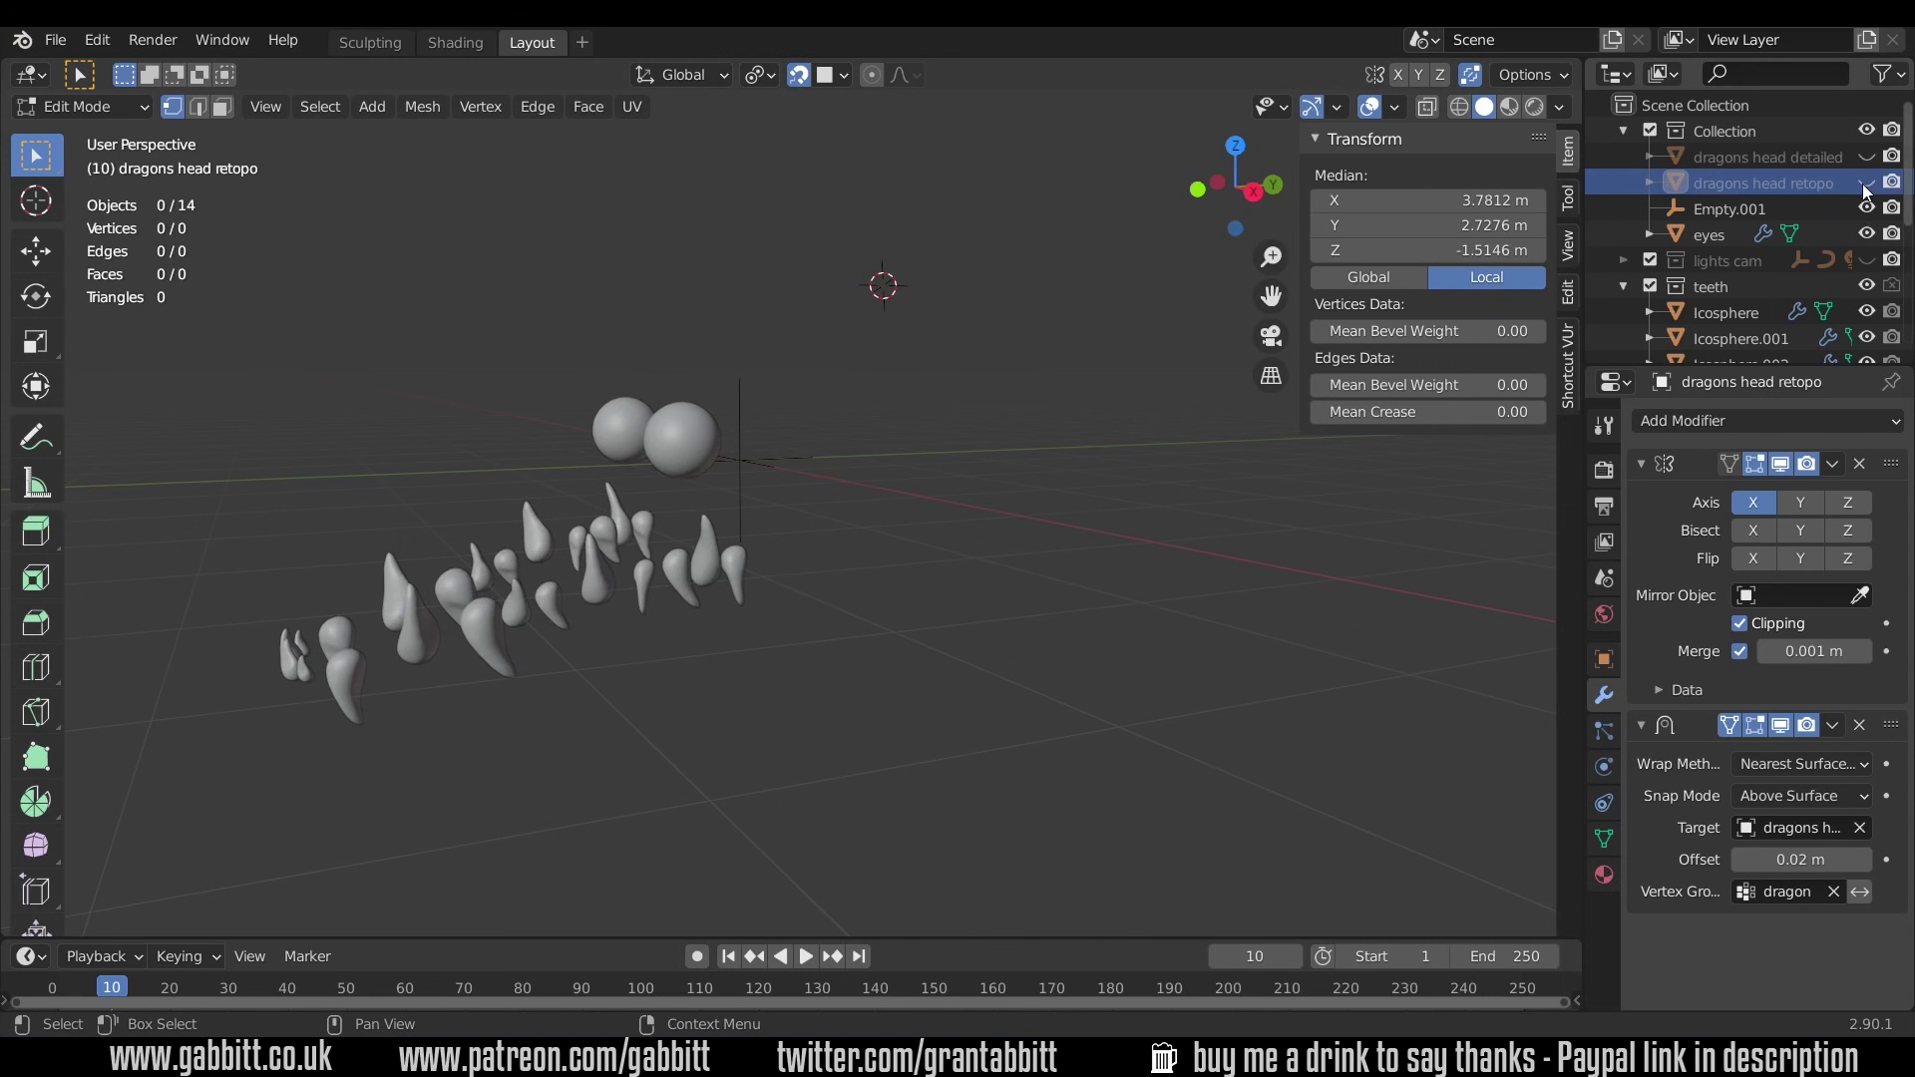
left_click(1866, 183)
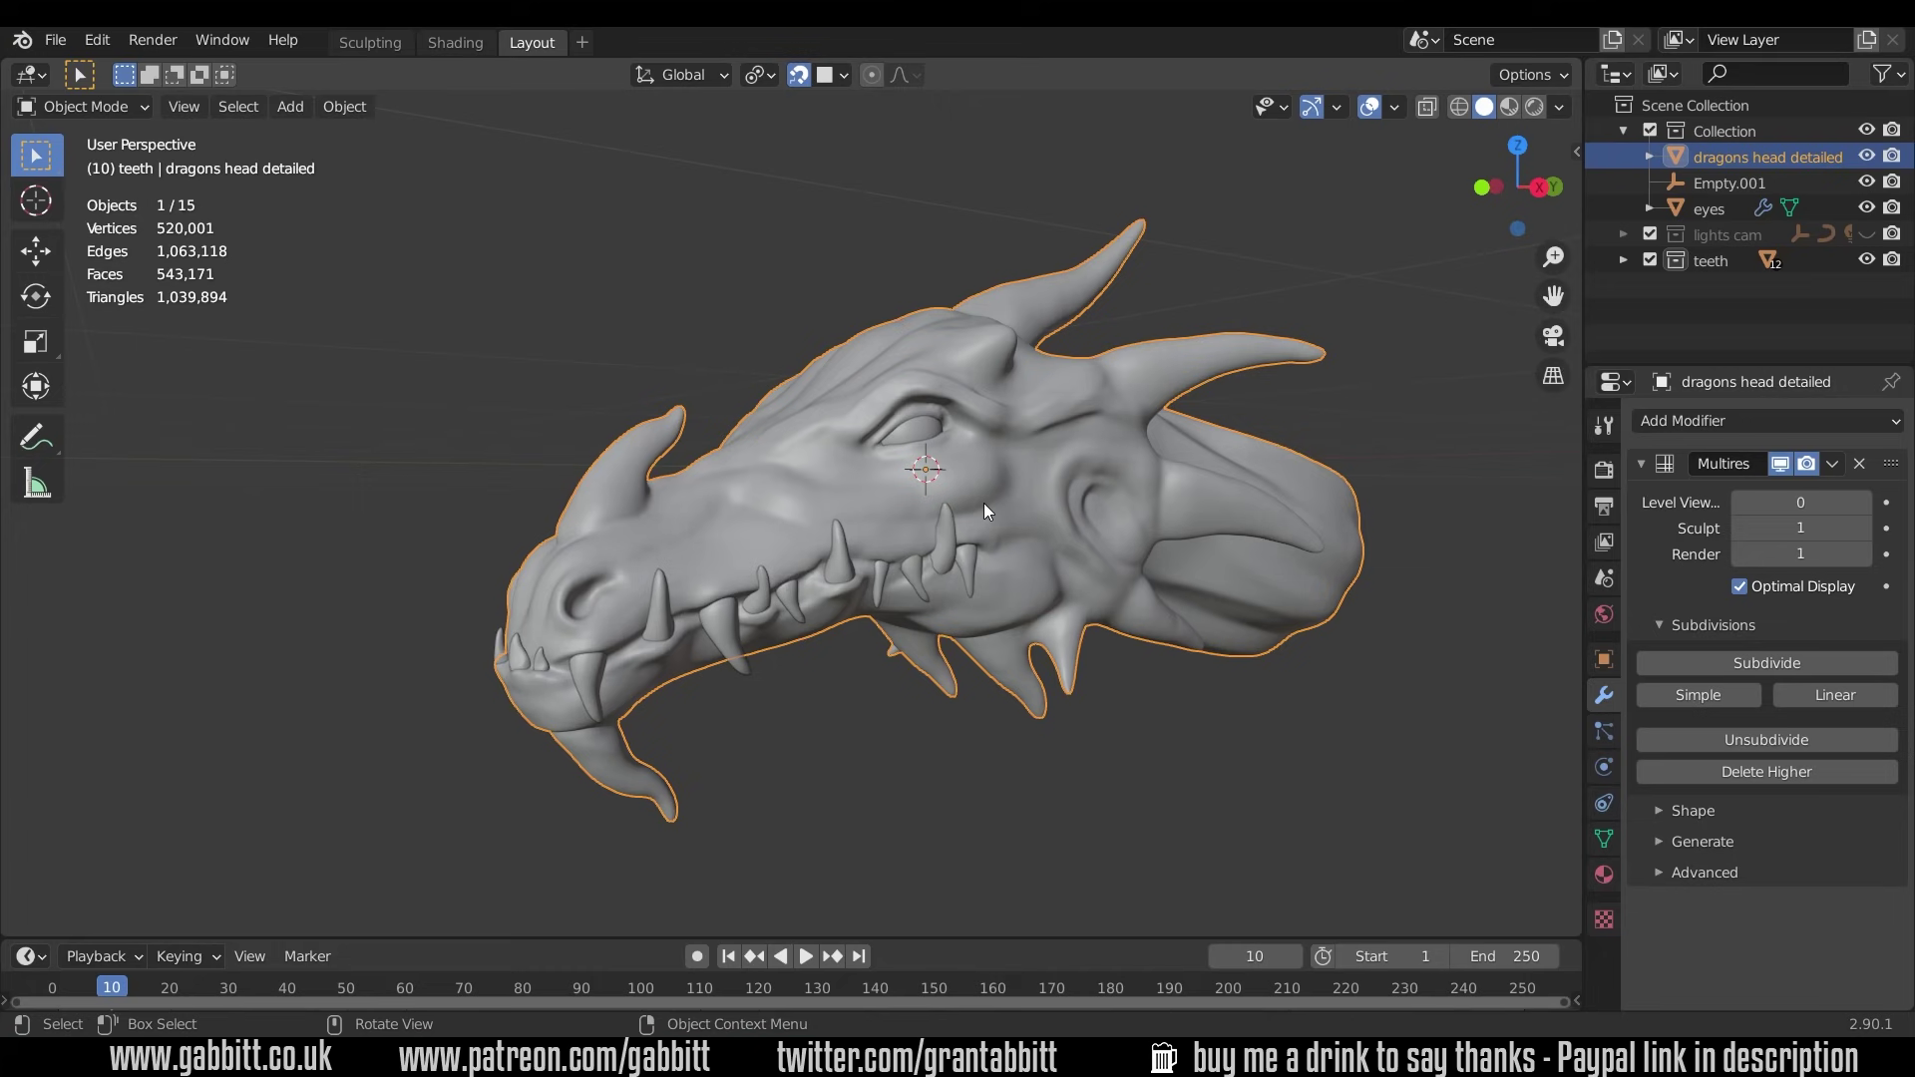
middle_click_drag(1009, 437, 1026, 511)
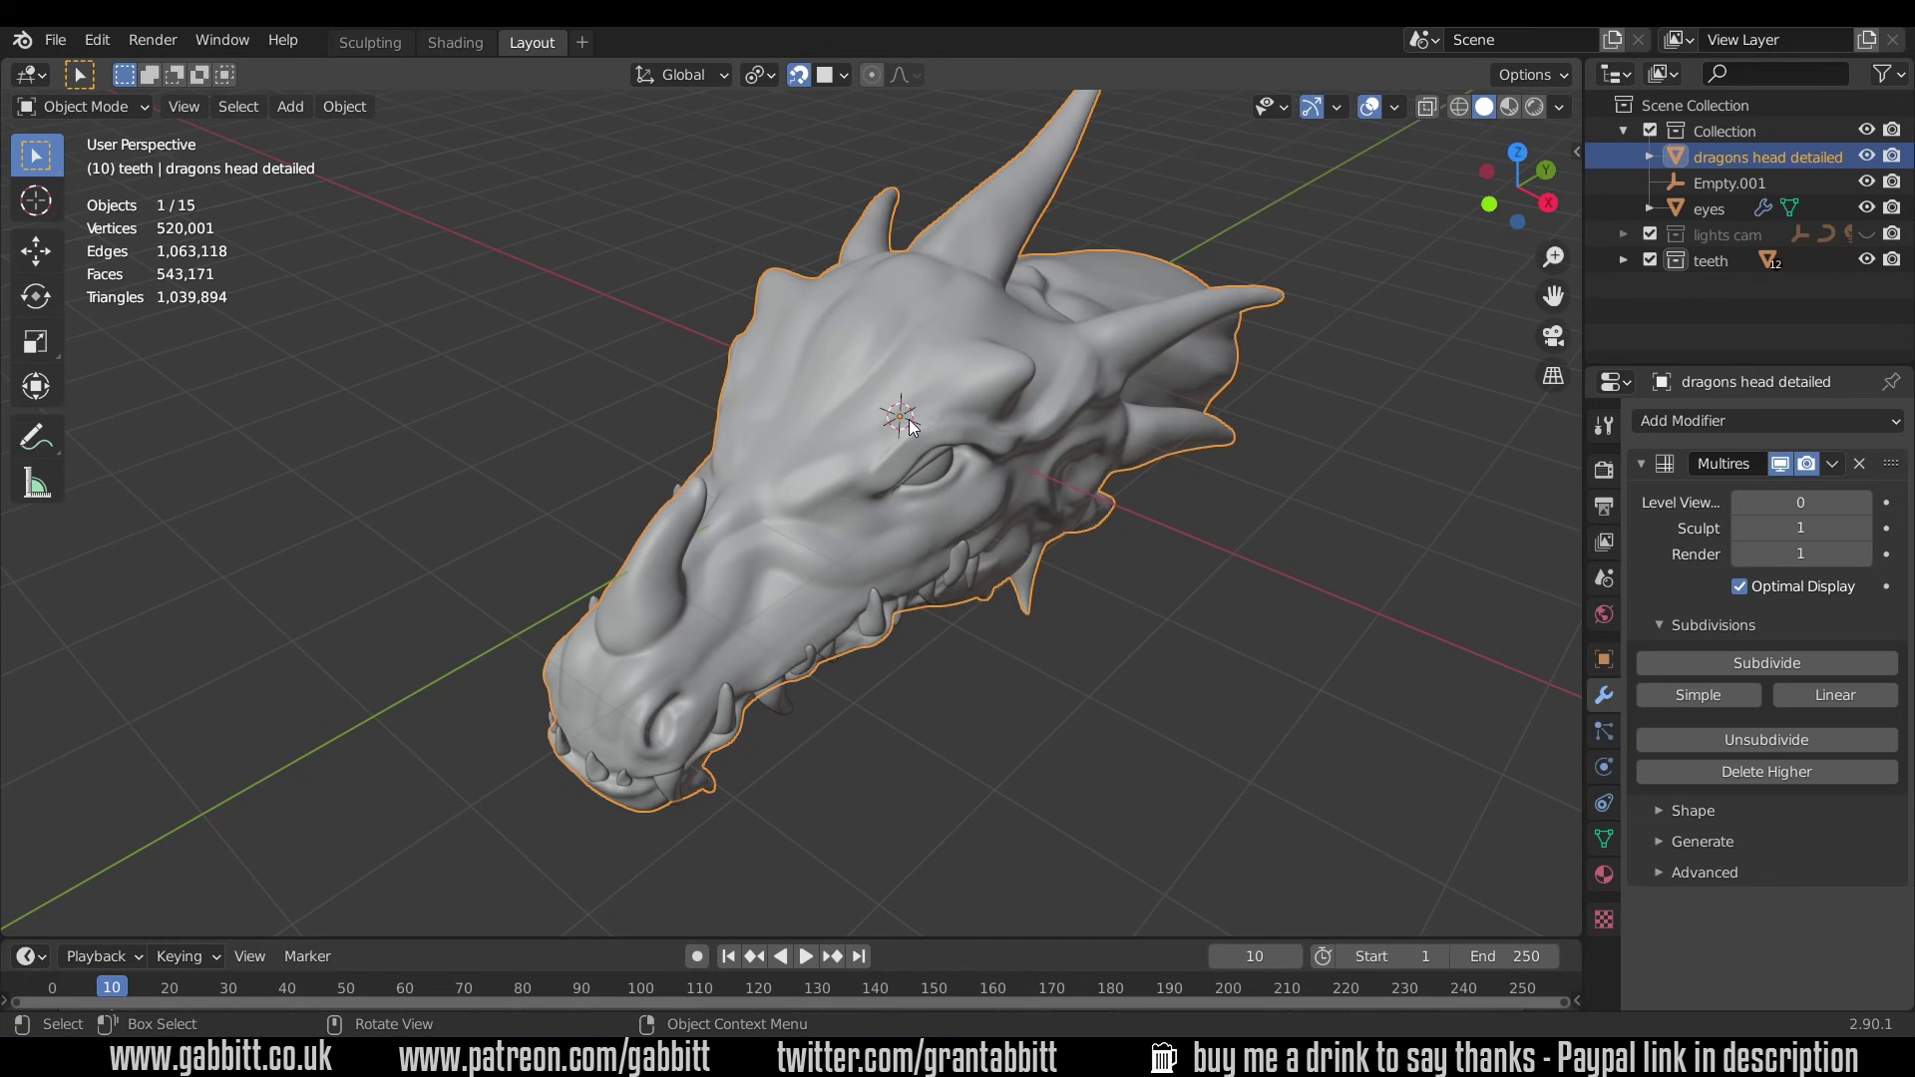
middle_click_drag(860, 460, 973, 410)
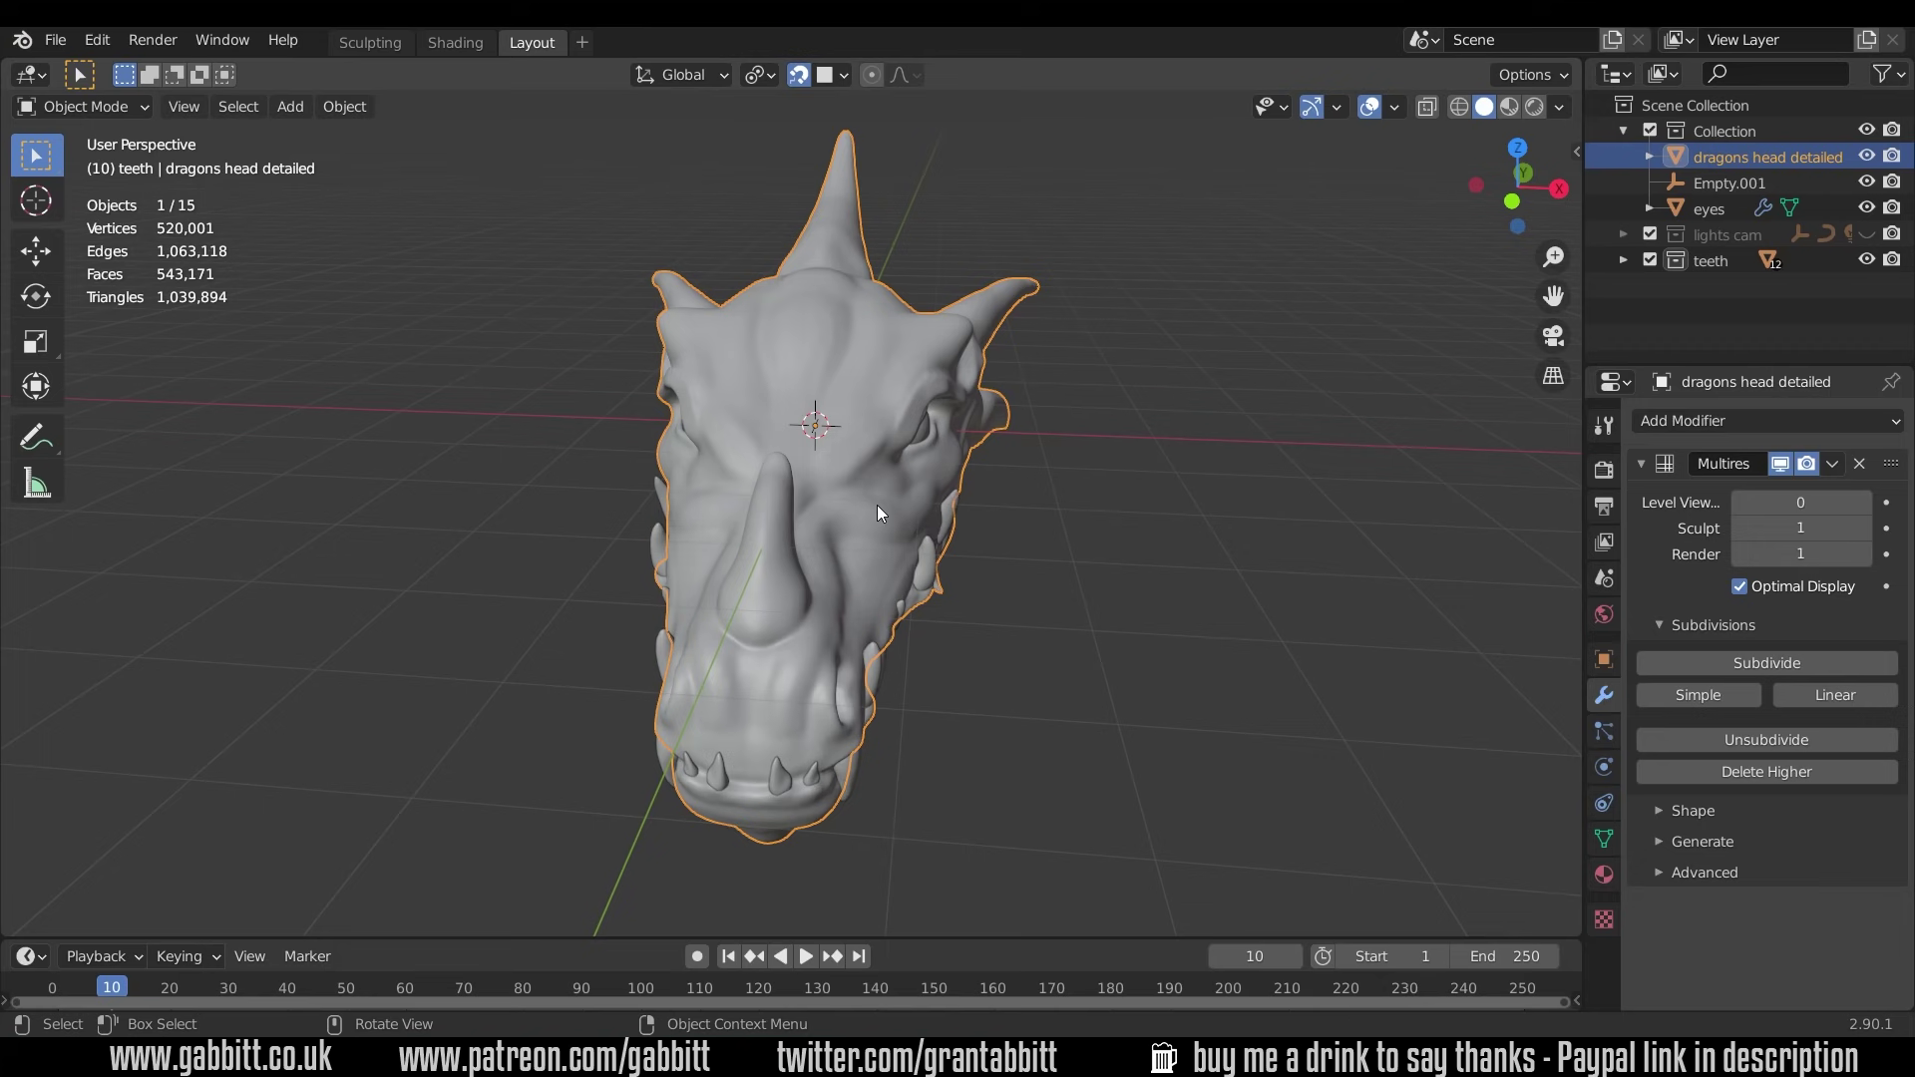
middle_click_drag(877, 505, 800, 504)
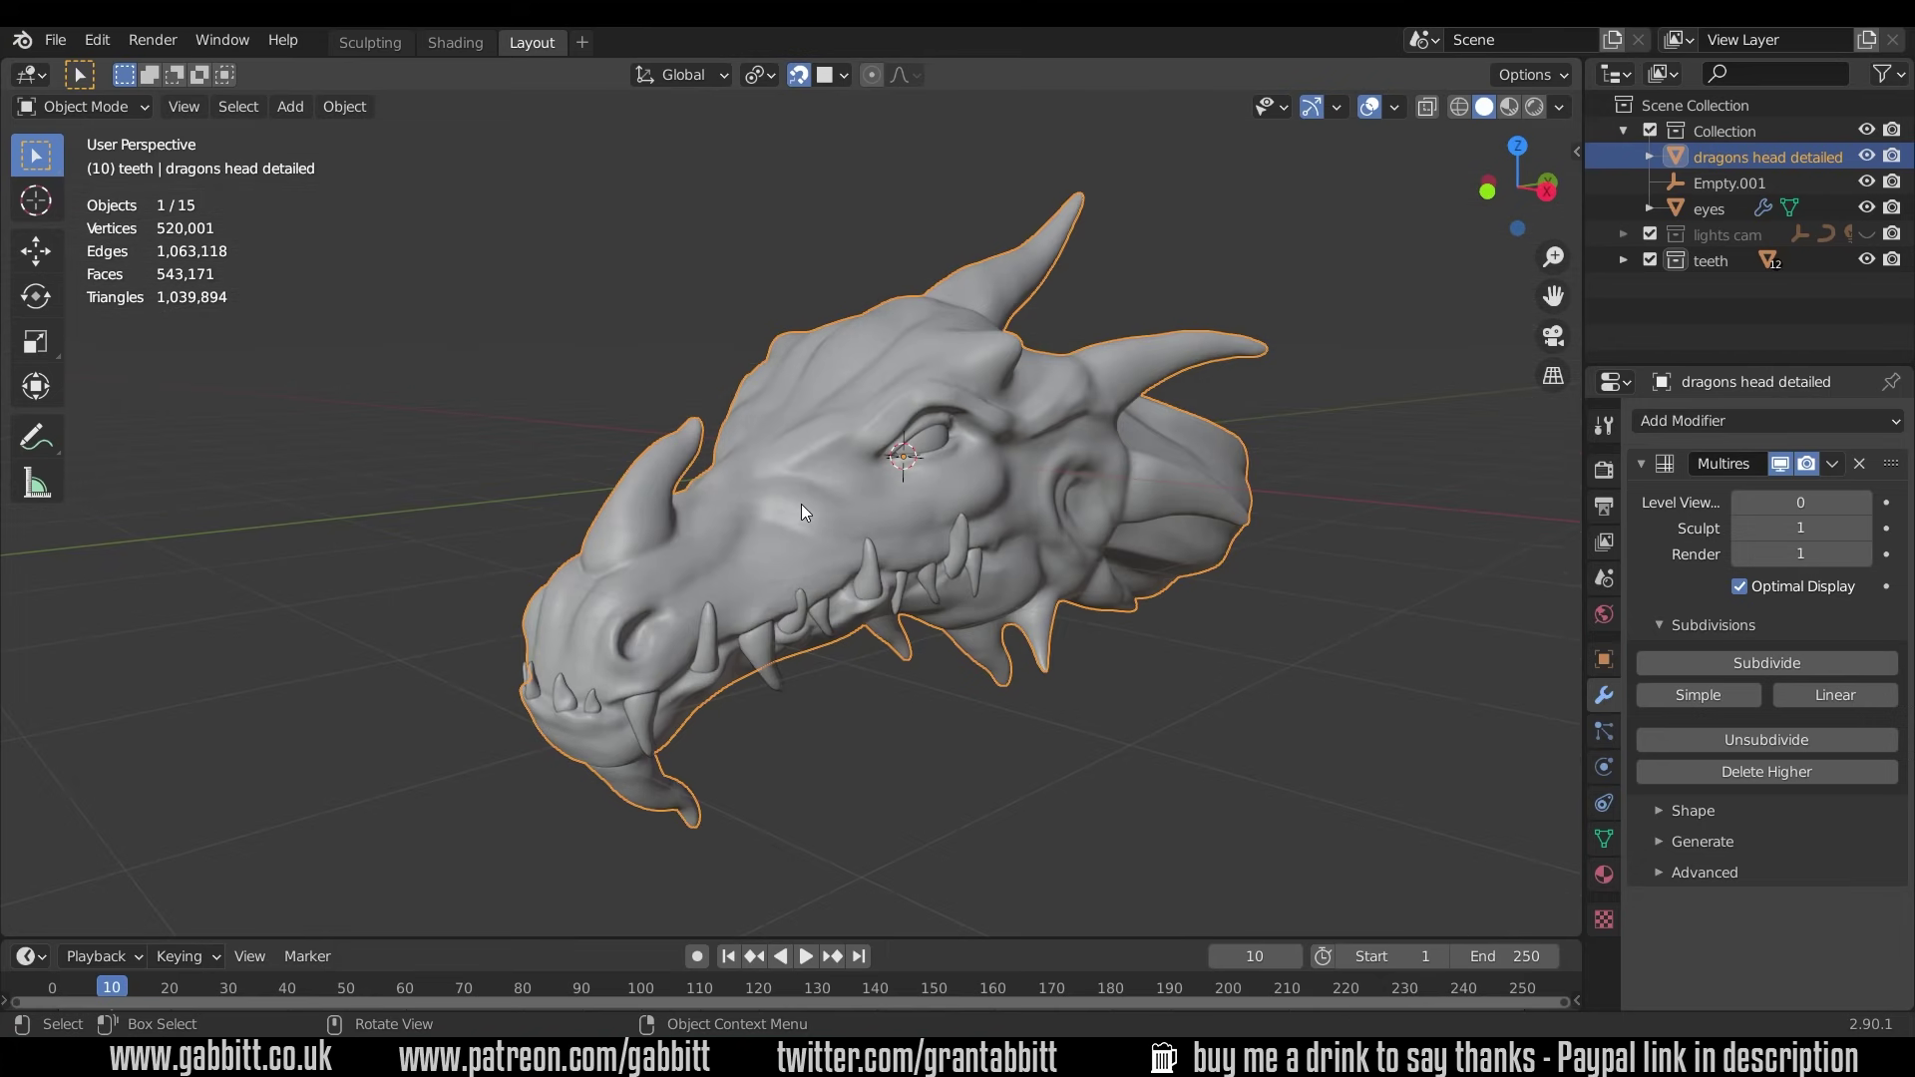
Place the 3D cursor on the dragon's snout and add a plane there, scaled to 0.218.
right_click(806, 502, "shift")
key("shift+a")
mouse_move(800, 246)
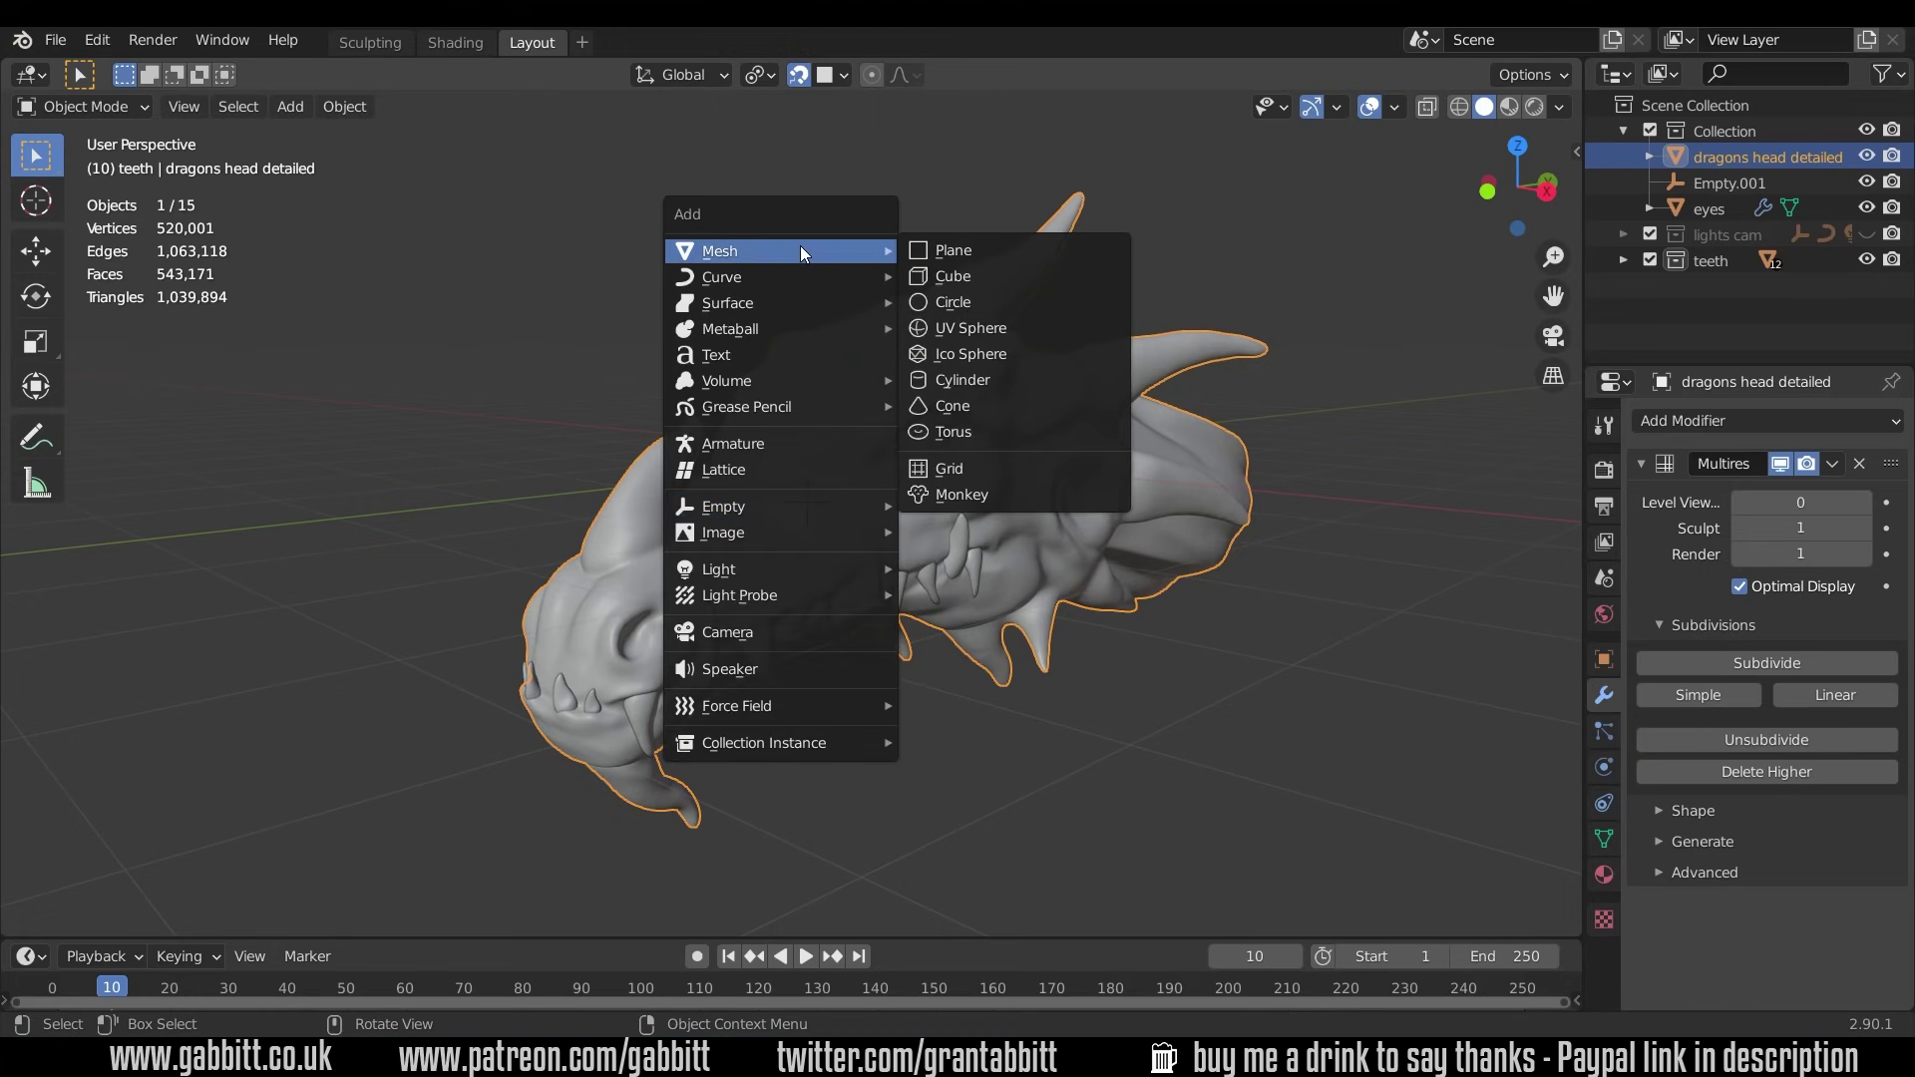
left_click(949, 250)
key("s")
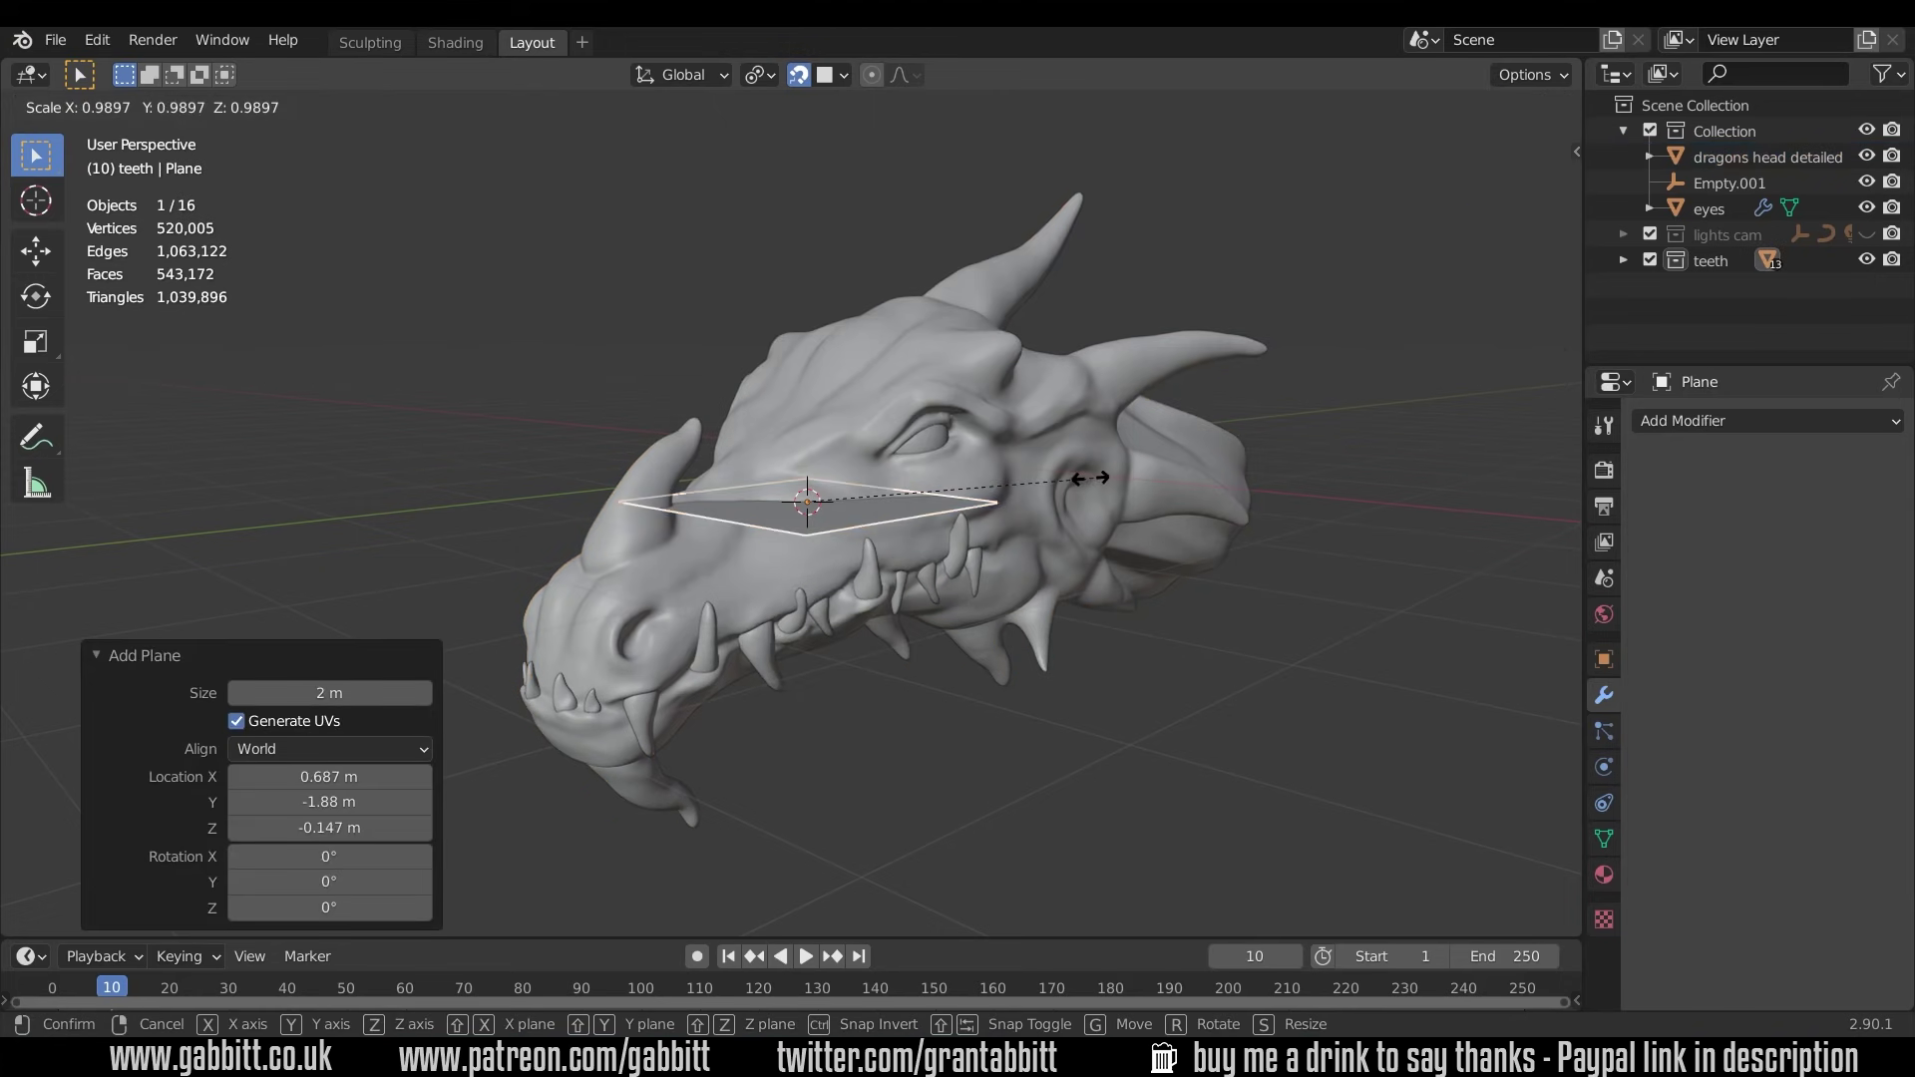
left_click(860, 488)
middle_click_drag(860, 488, 704, 523)
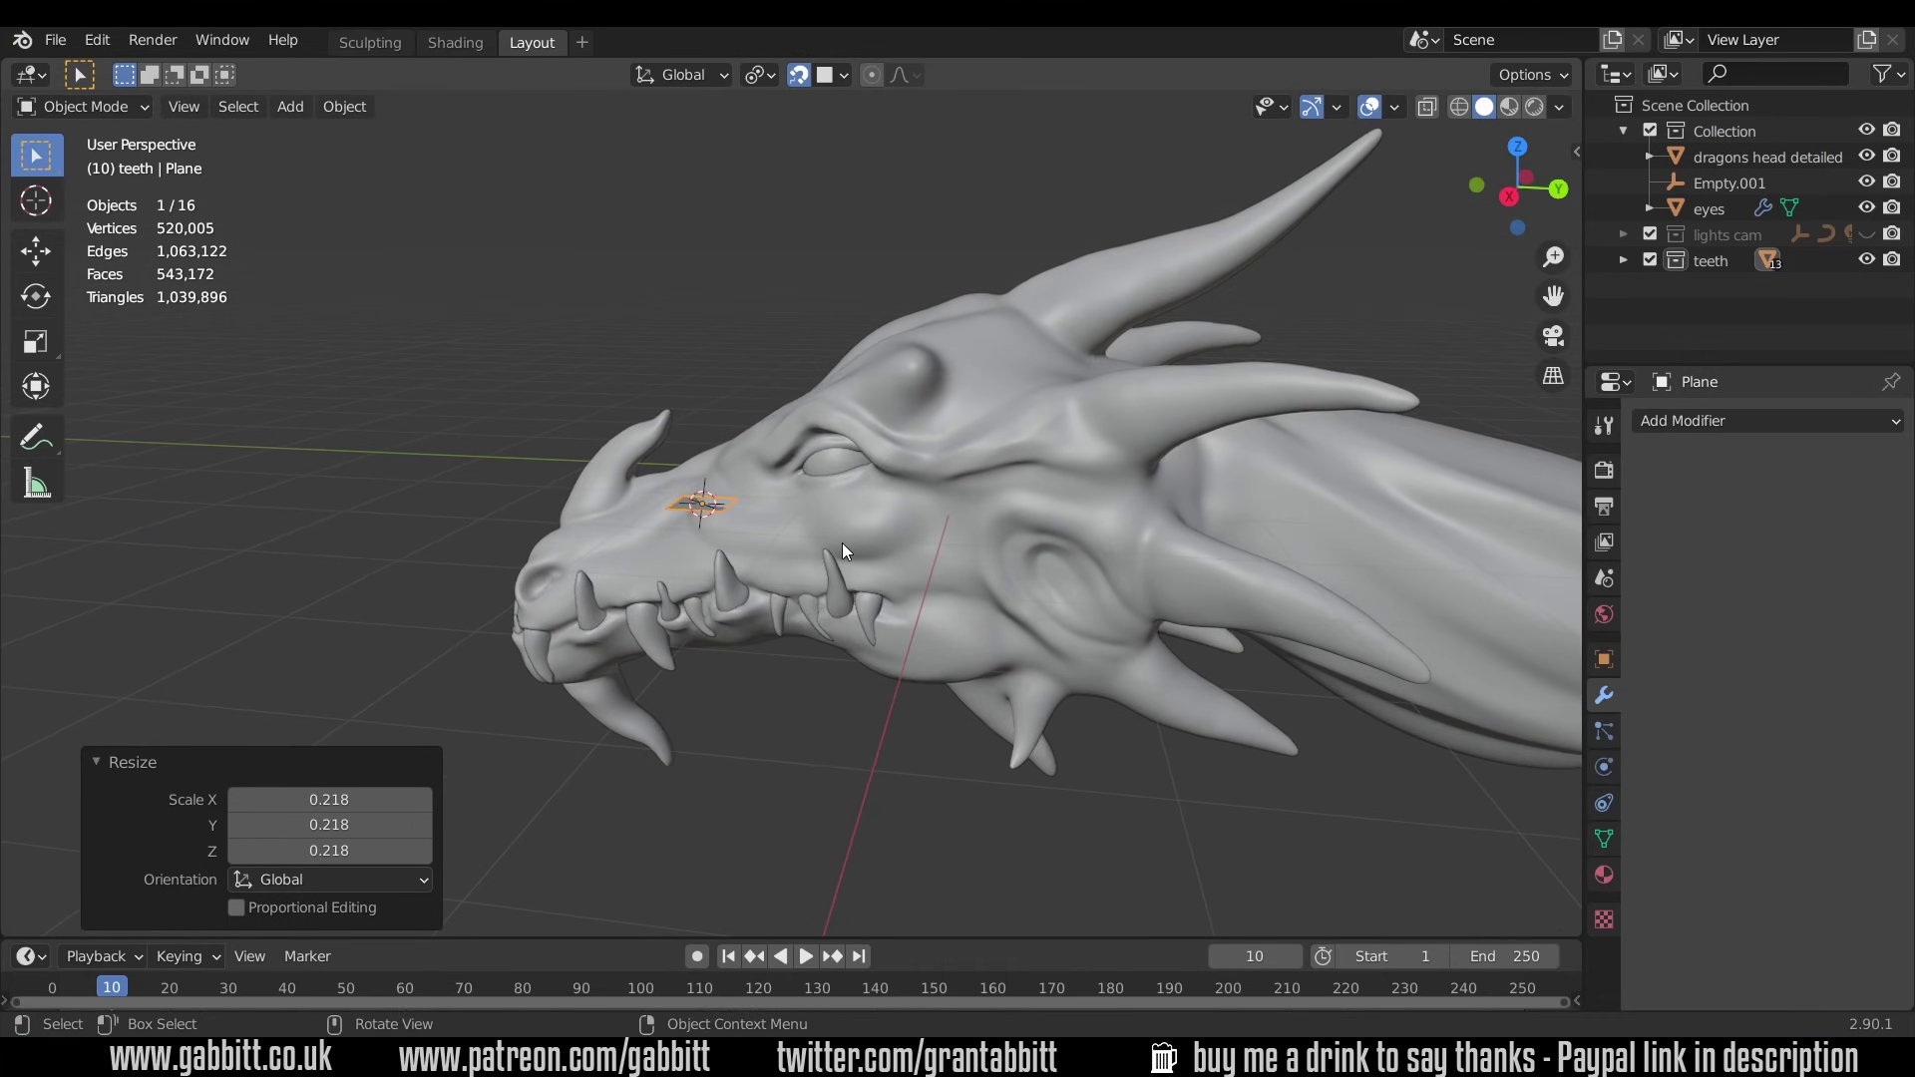
Rotate the plane to -22.5° so it faces the head's surface.
key("r")
left_click(780, 416)
middle_click_drag(780, 416, 890, 573)
key("r")
left_click(876, 485)
middle_click_drag(876, 485, 913, 537)
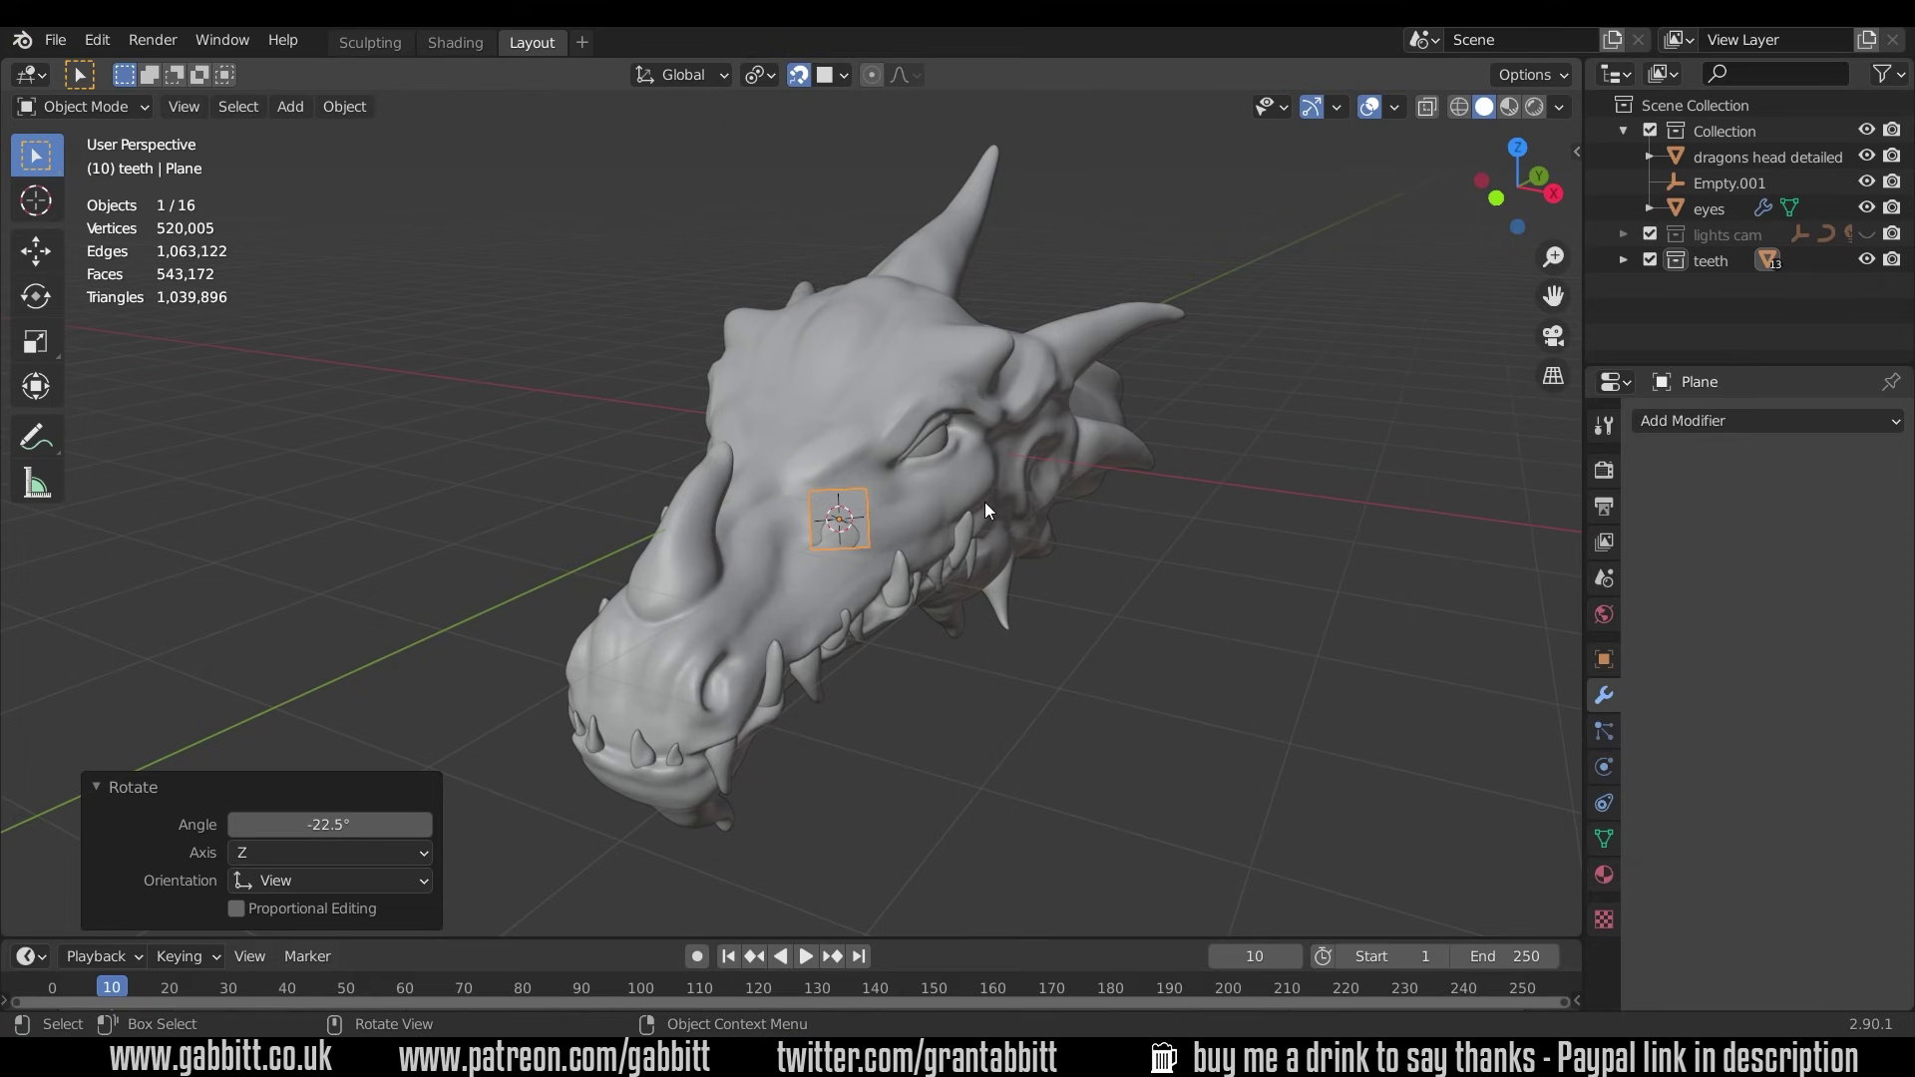
Snap the 3D cursor to the world origin and set the plane's origin to the 3D cursor.
key("shift+s")
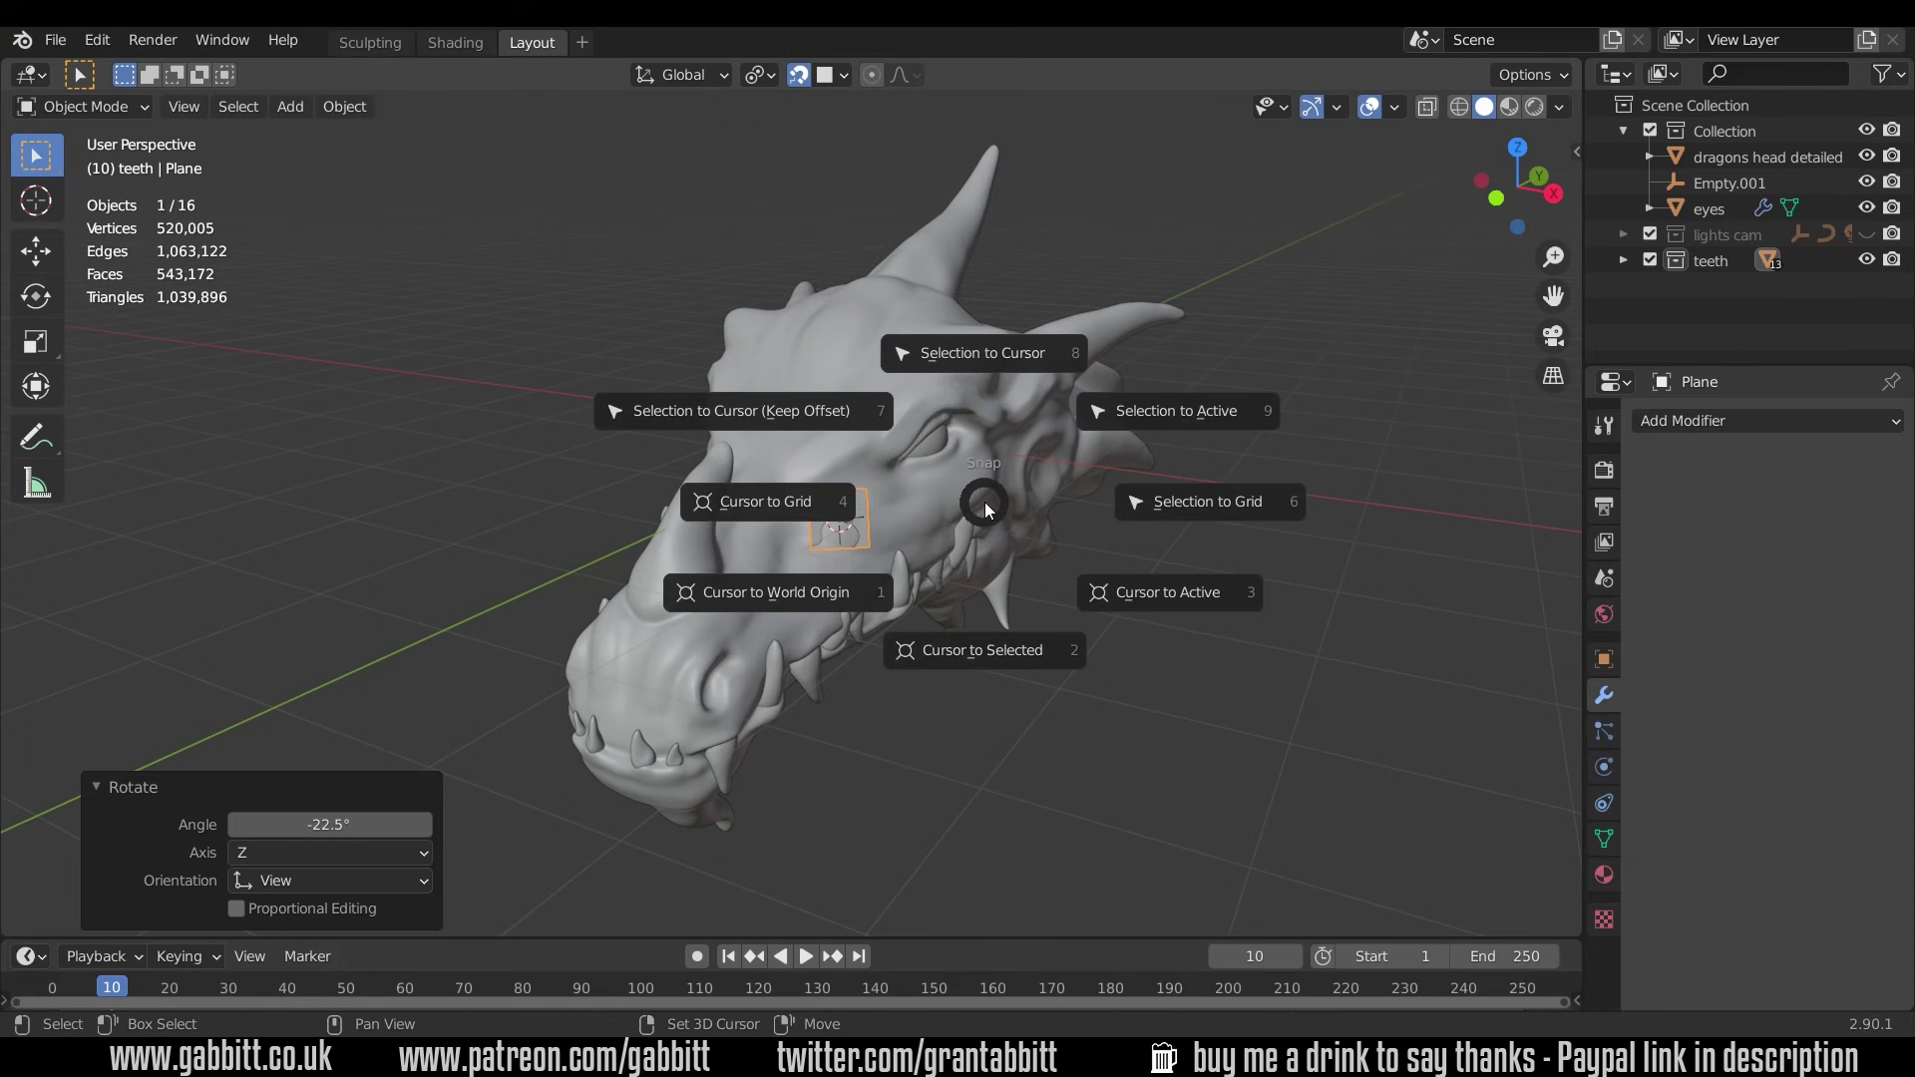
left_click(794, 591)
right_click(847, 499)
mouse_move(852, 500)
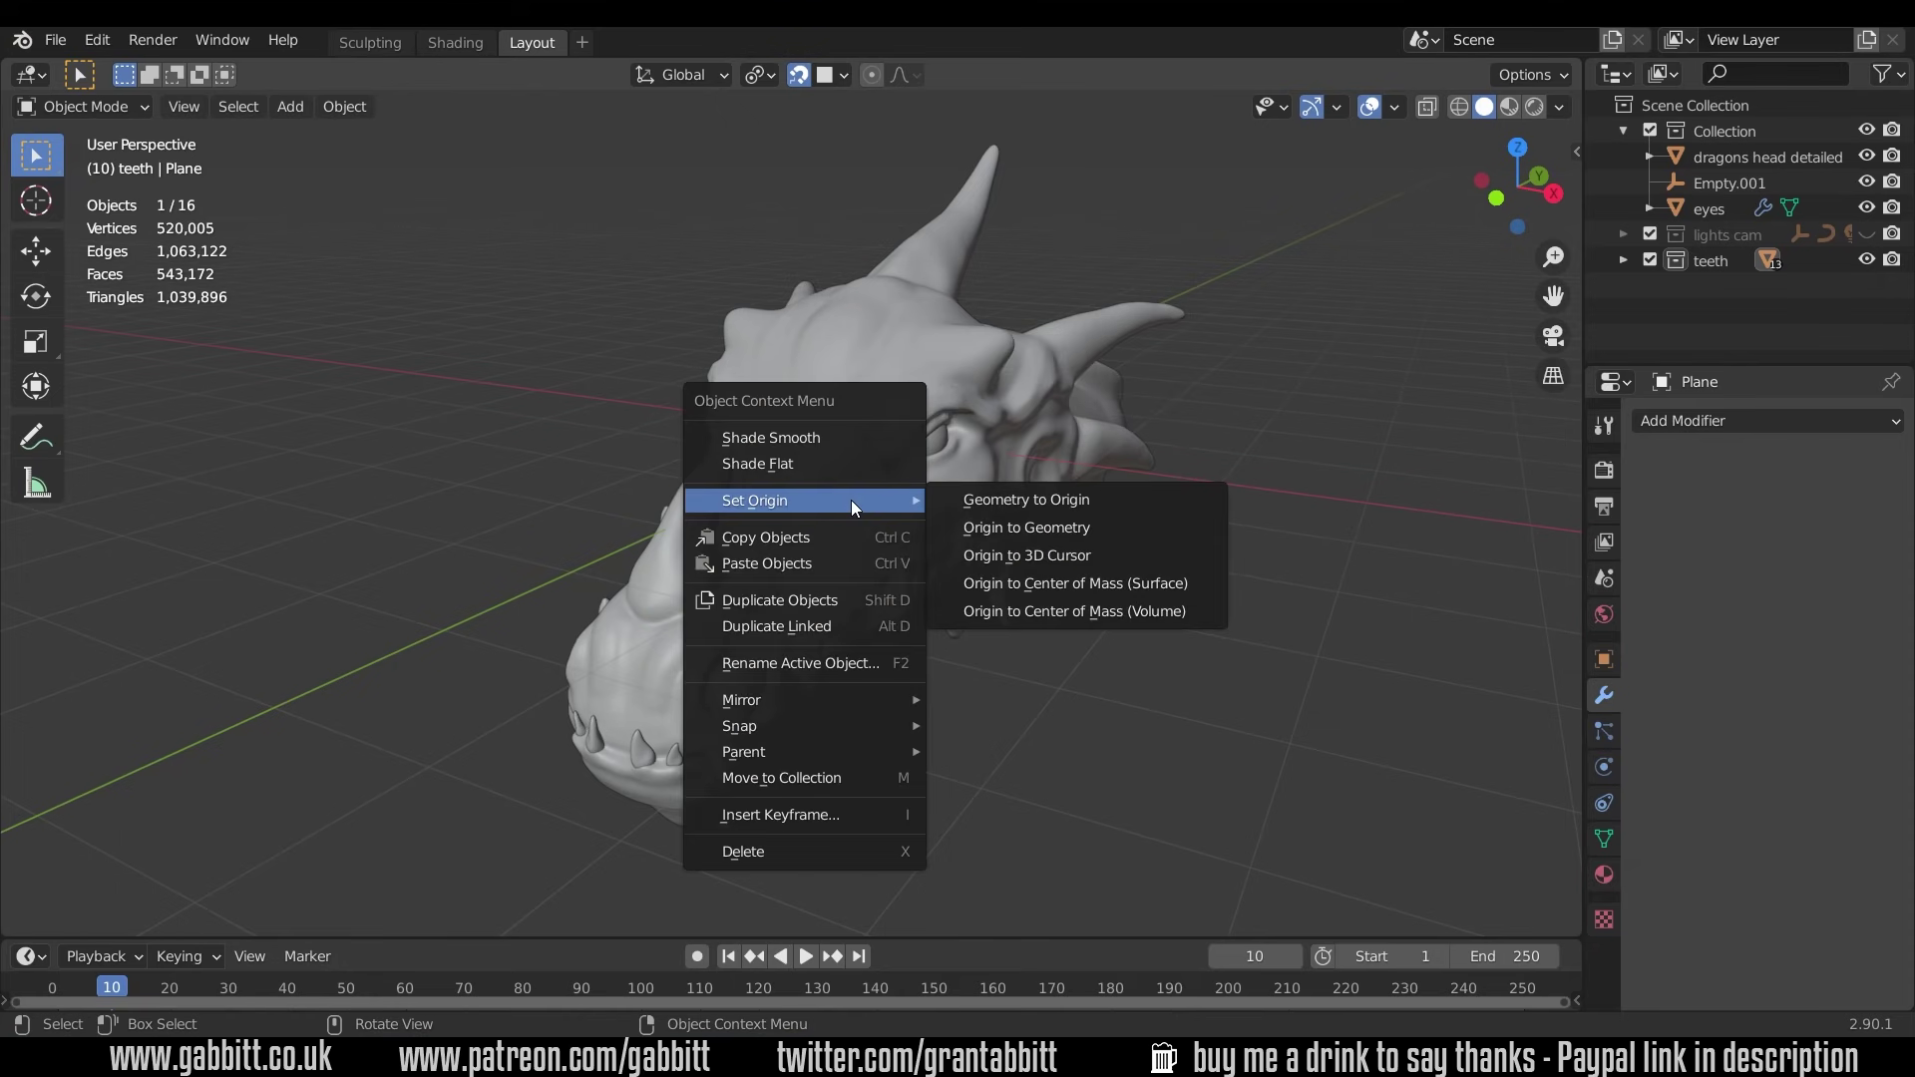
left_click(1035, 553)
middle_click_drag(908, 531, 875, 459)
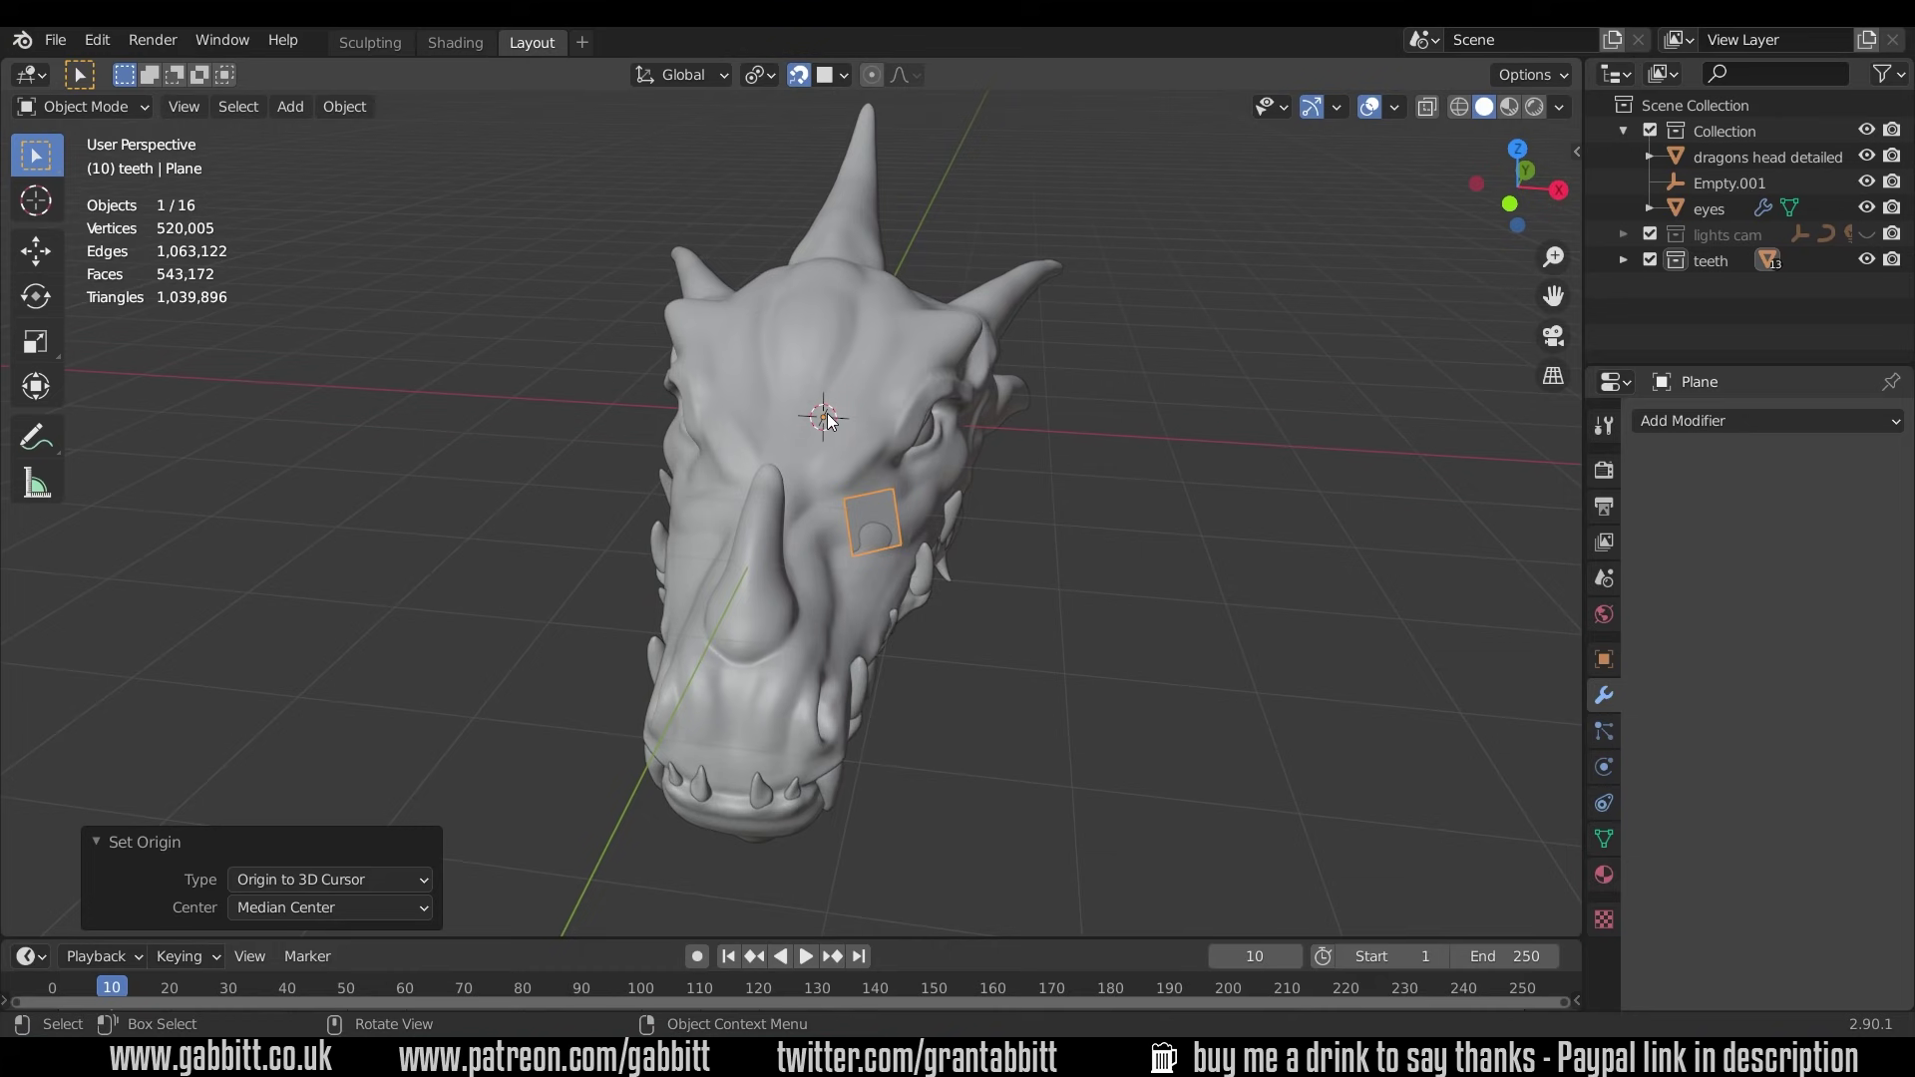
Add a Mirror modifier to the plane and apply its rotation so it reads 0°.
left_click(1718, 423)
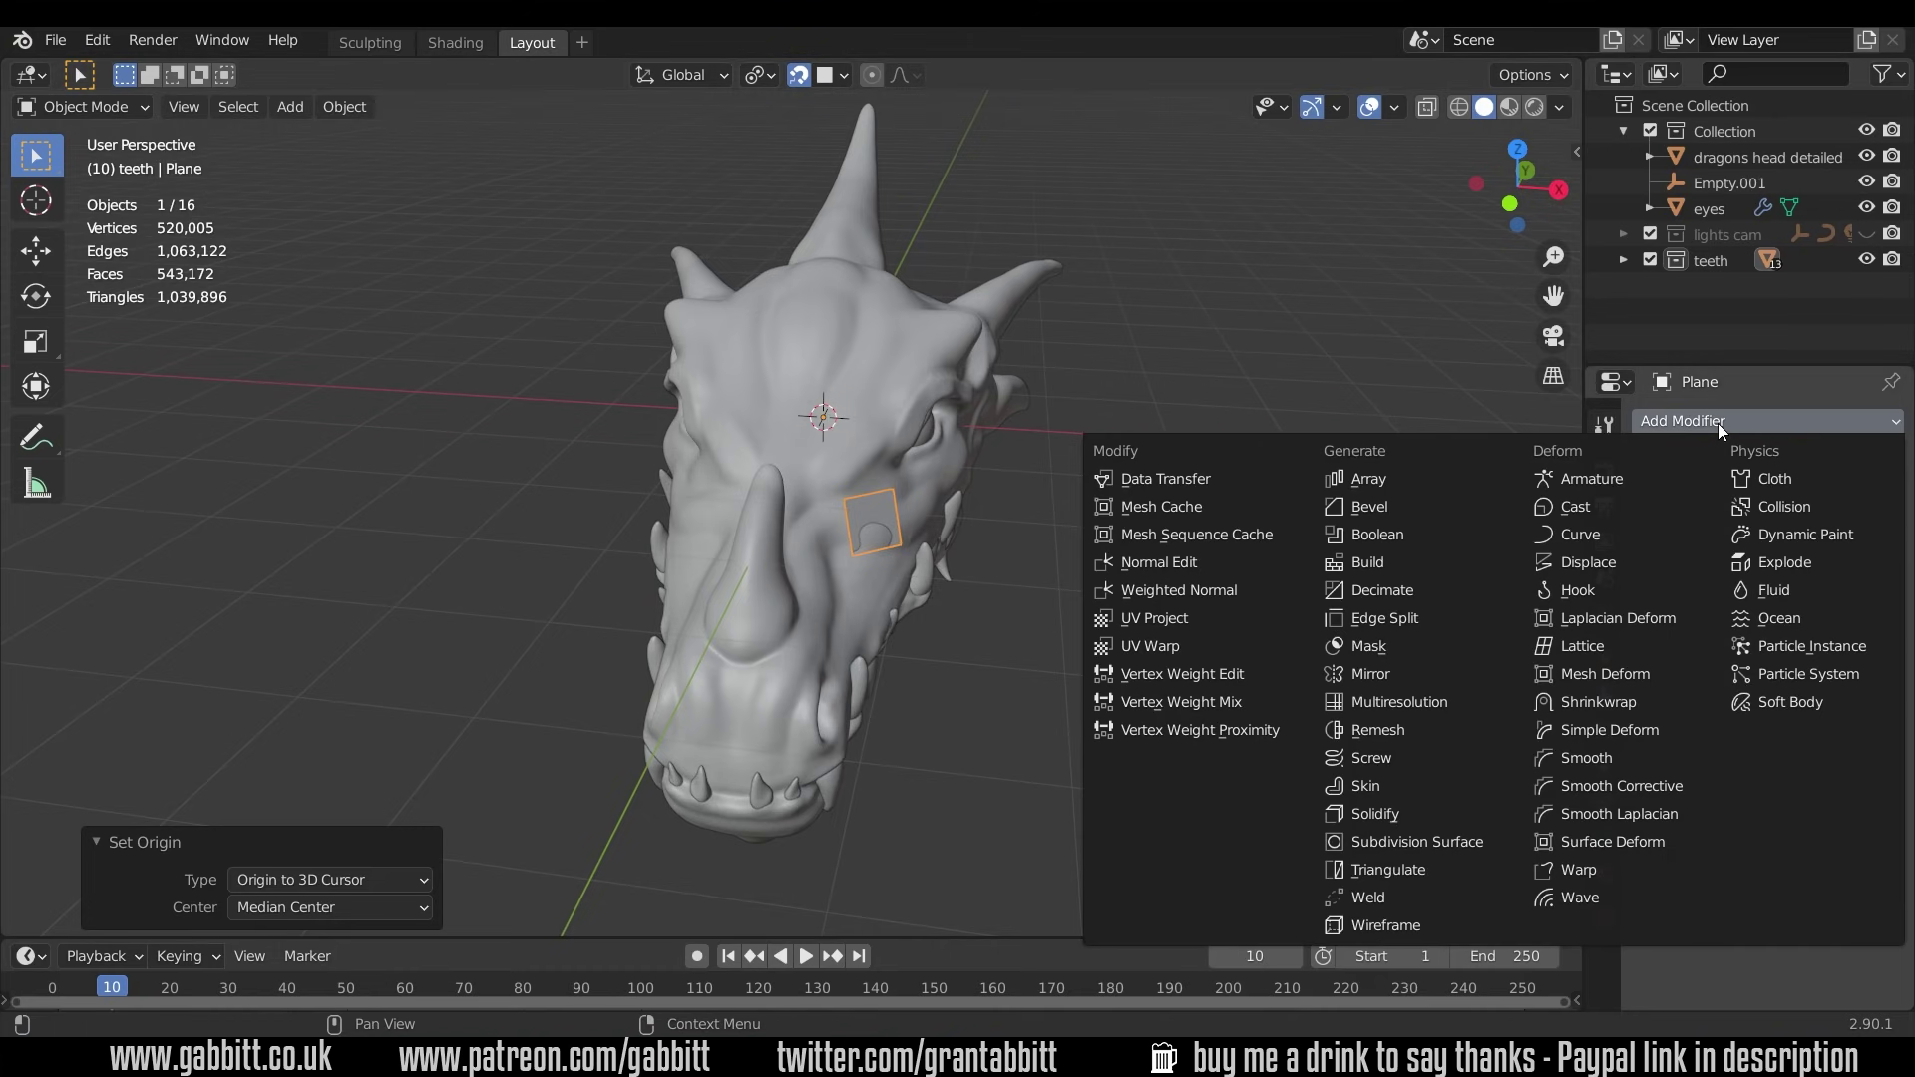
left_click(1436, 672)
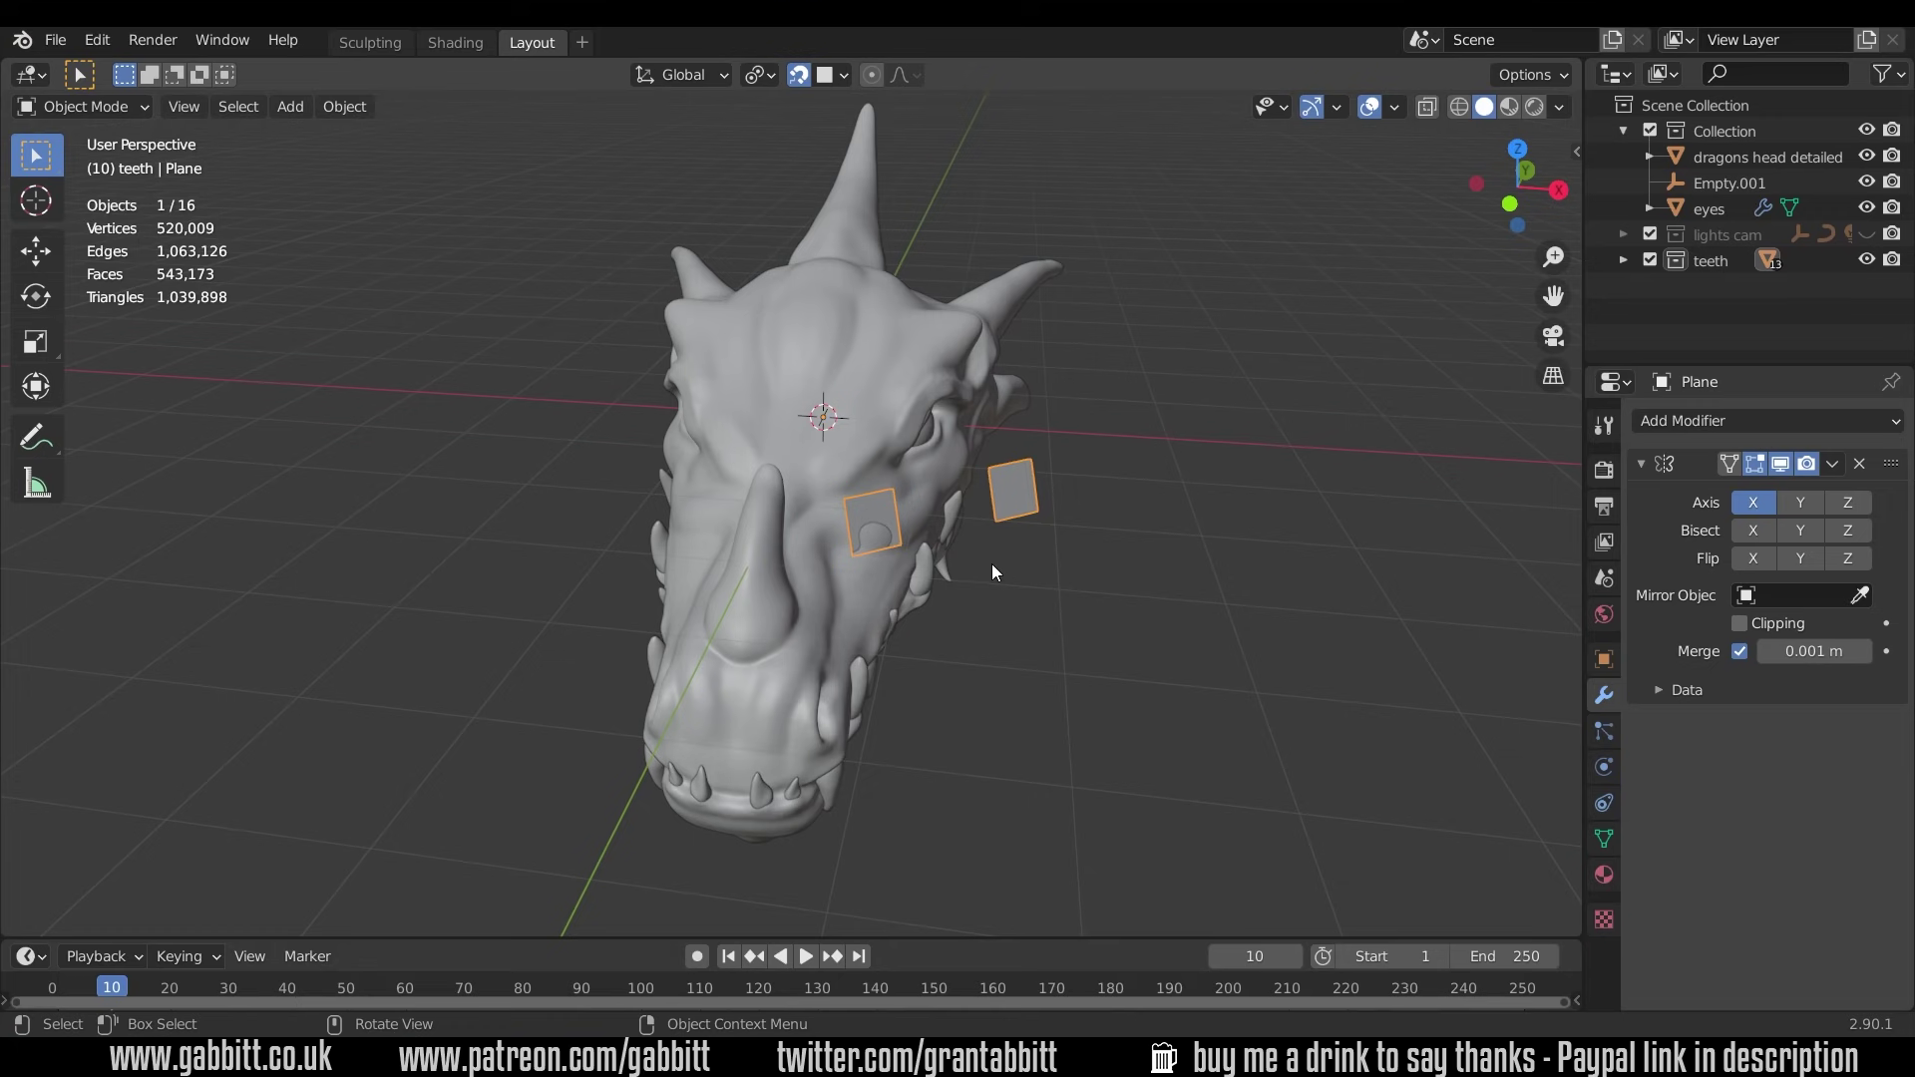
key("n")
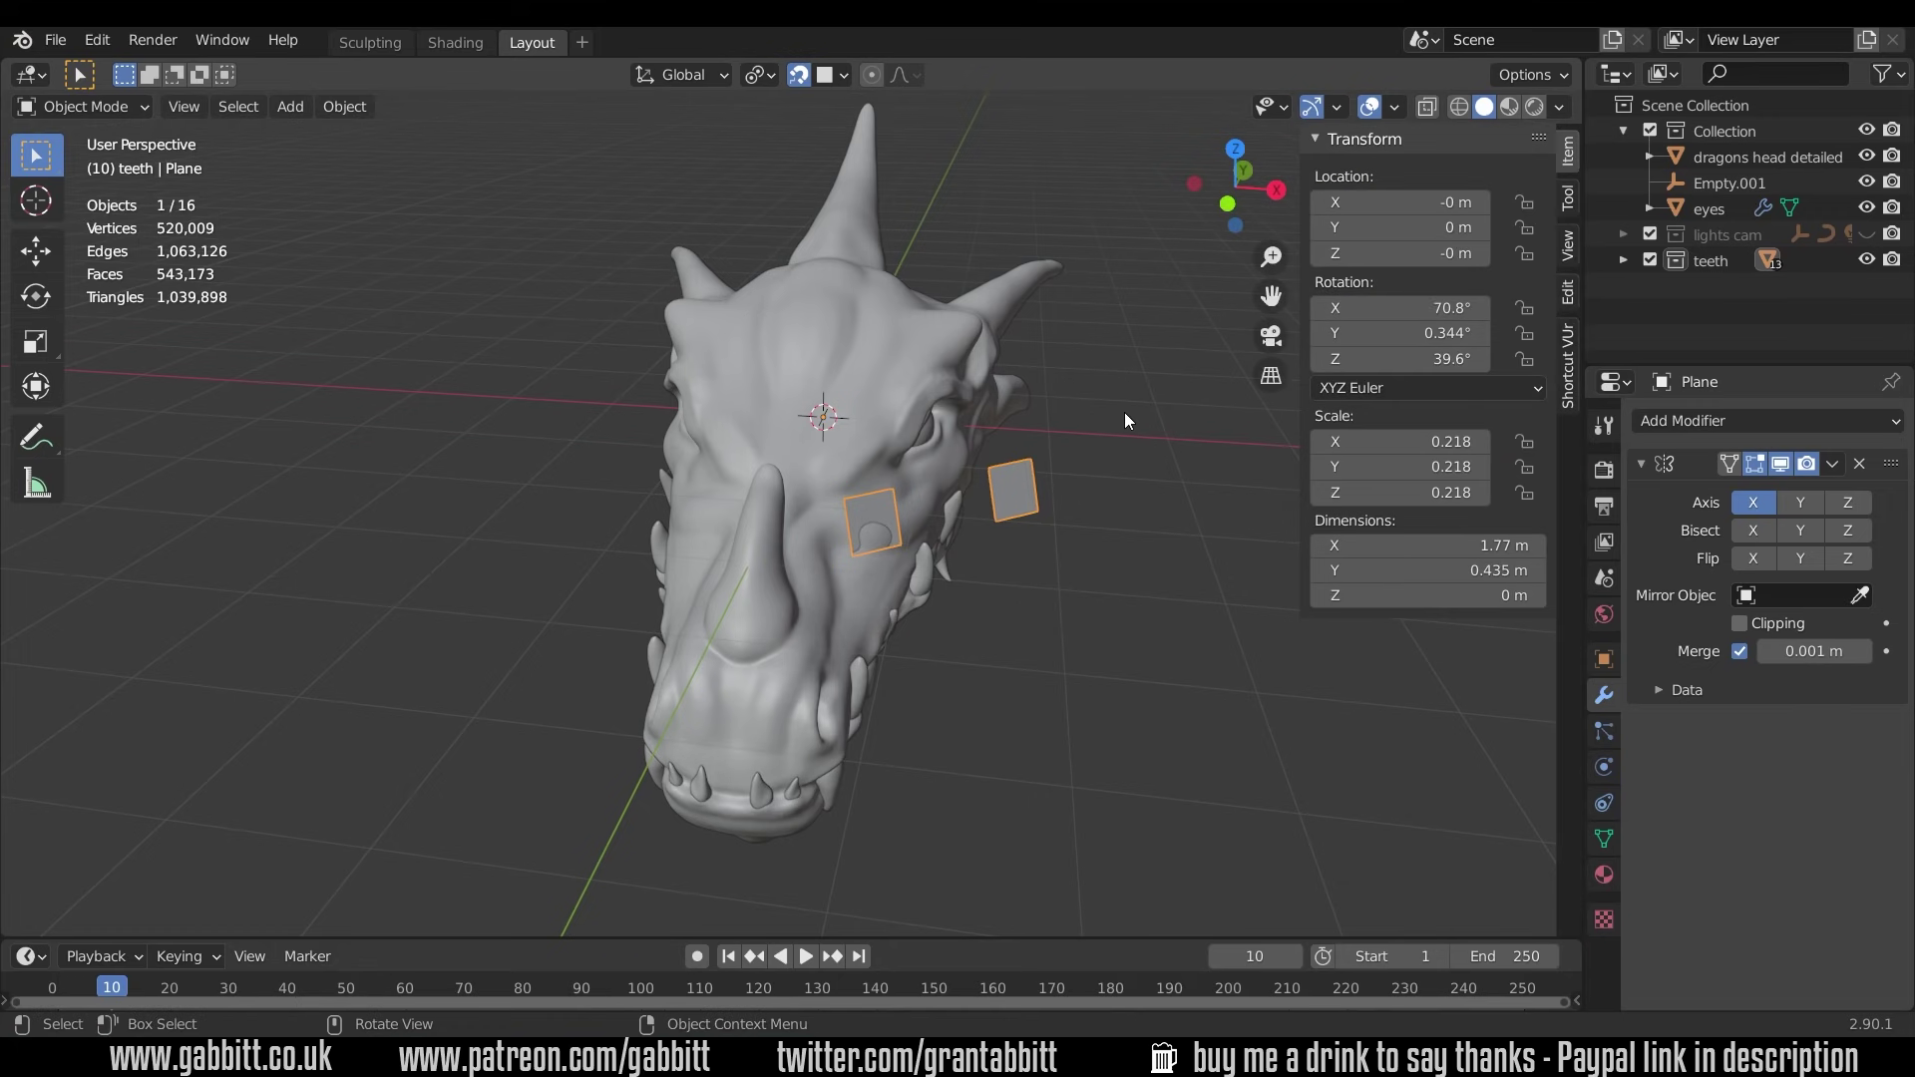
key("ctrl+a")
left_click(1105, 435)
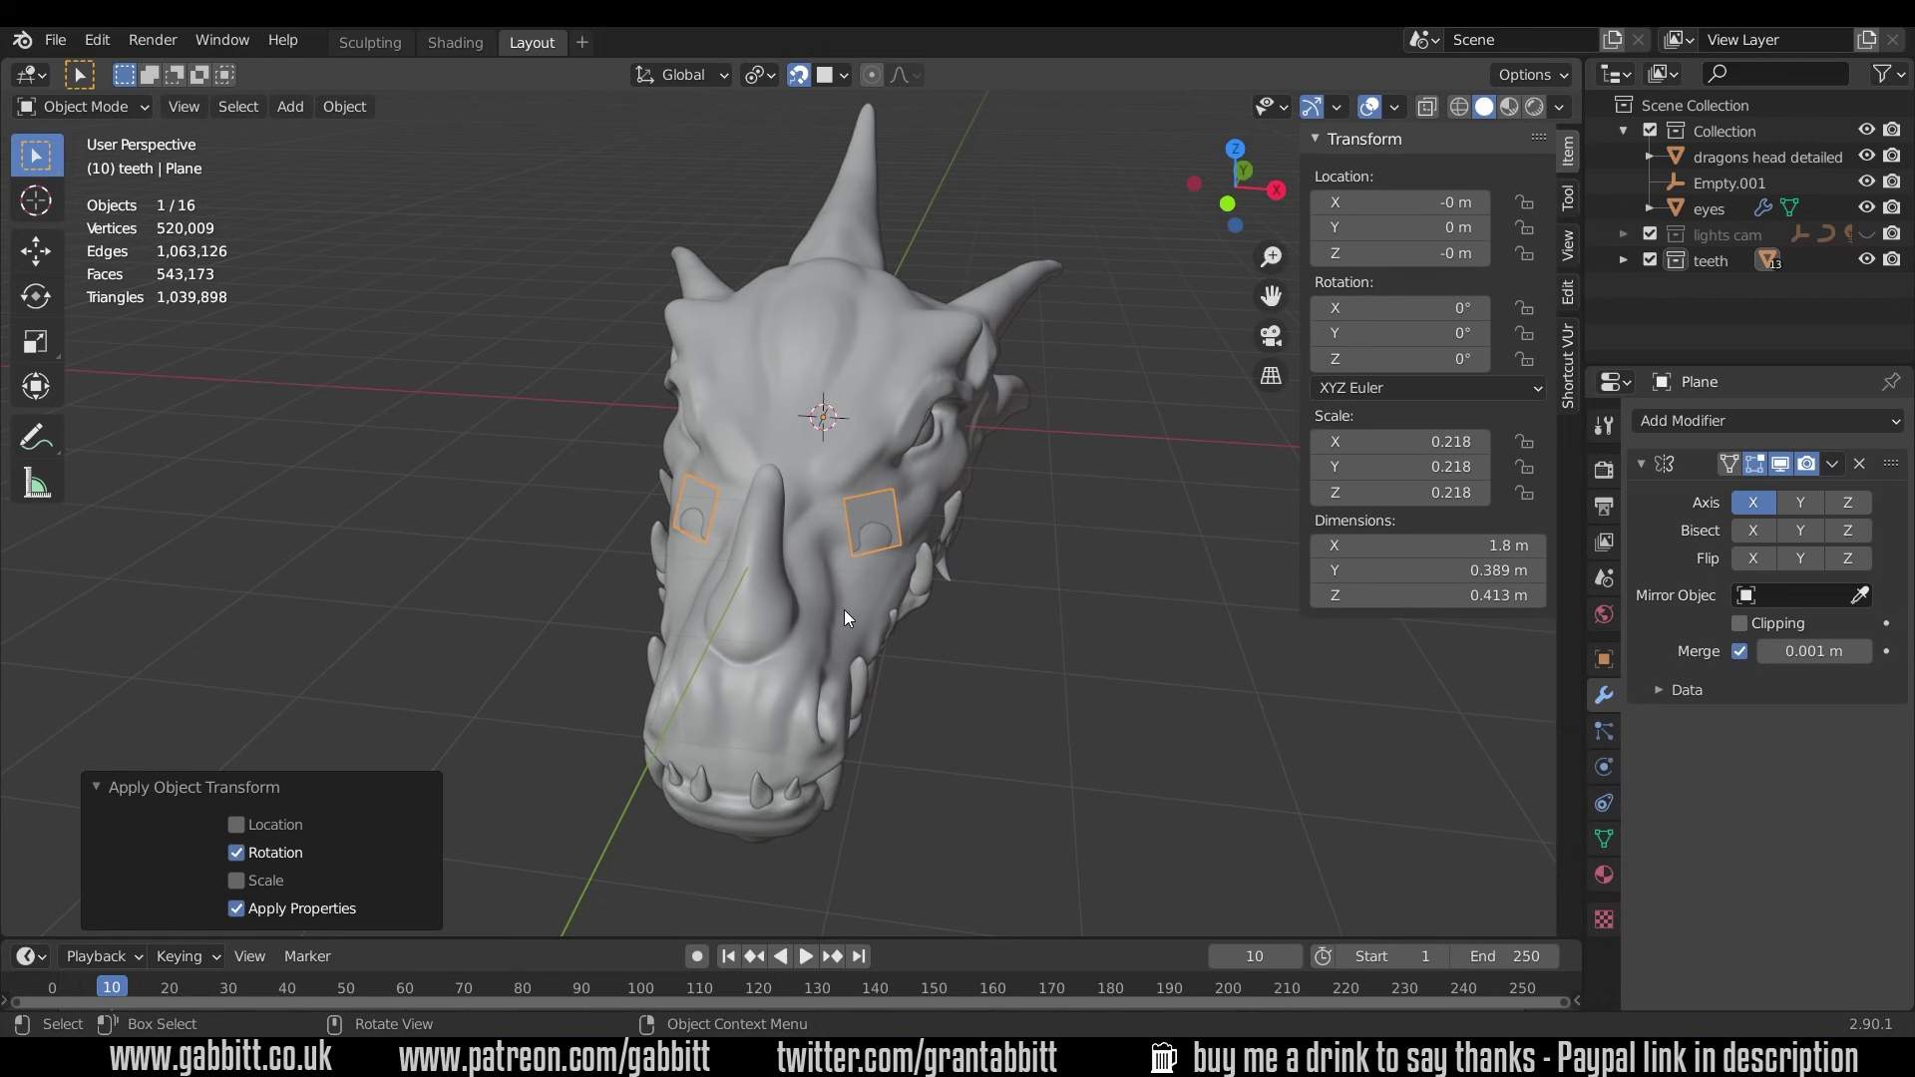
Collapse the Mirror modifier, enter Edit Mode, and turn on Face snapping with both Project options unchecked.
left_click(1639, 465)
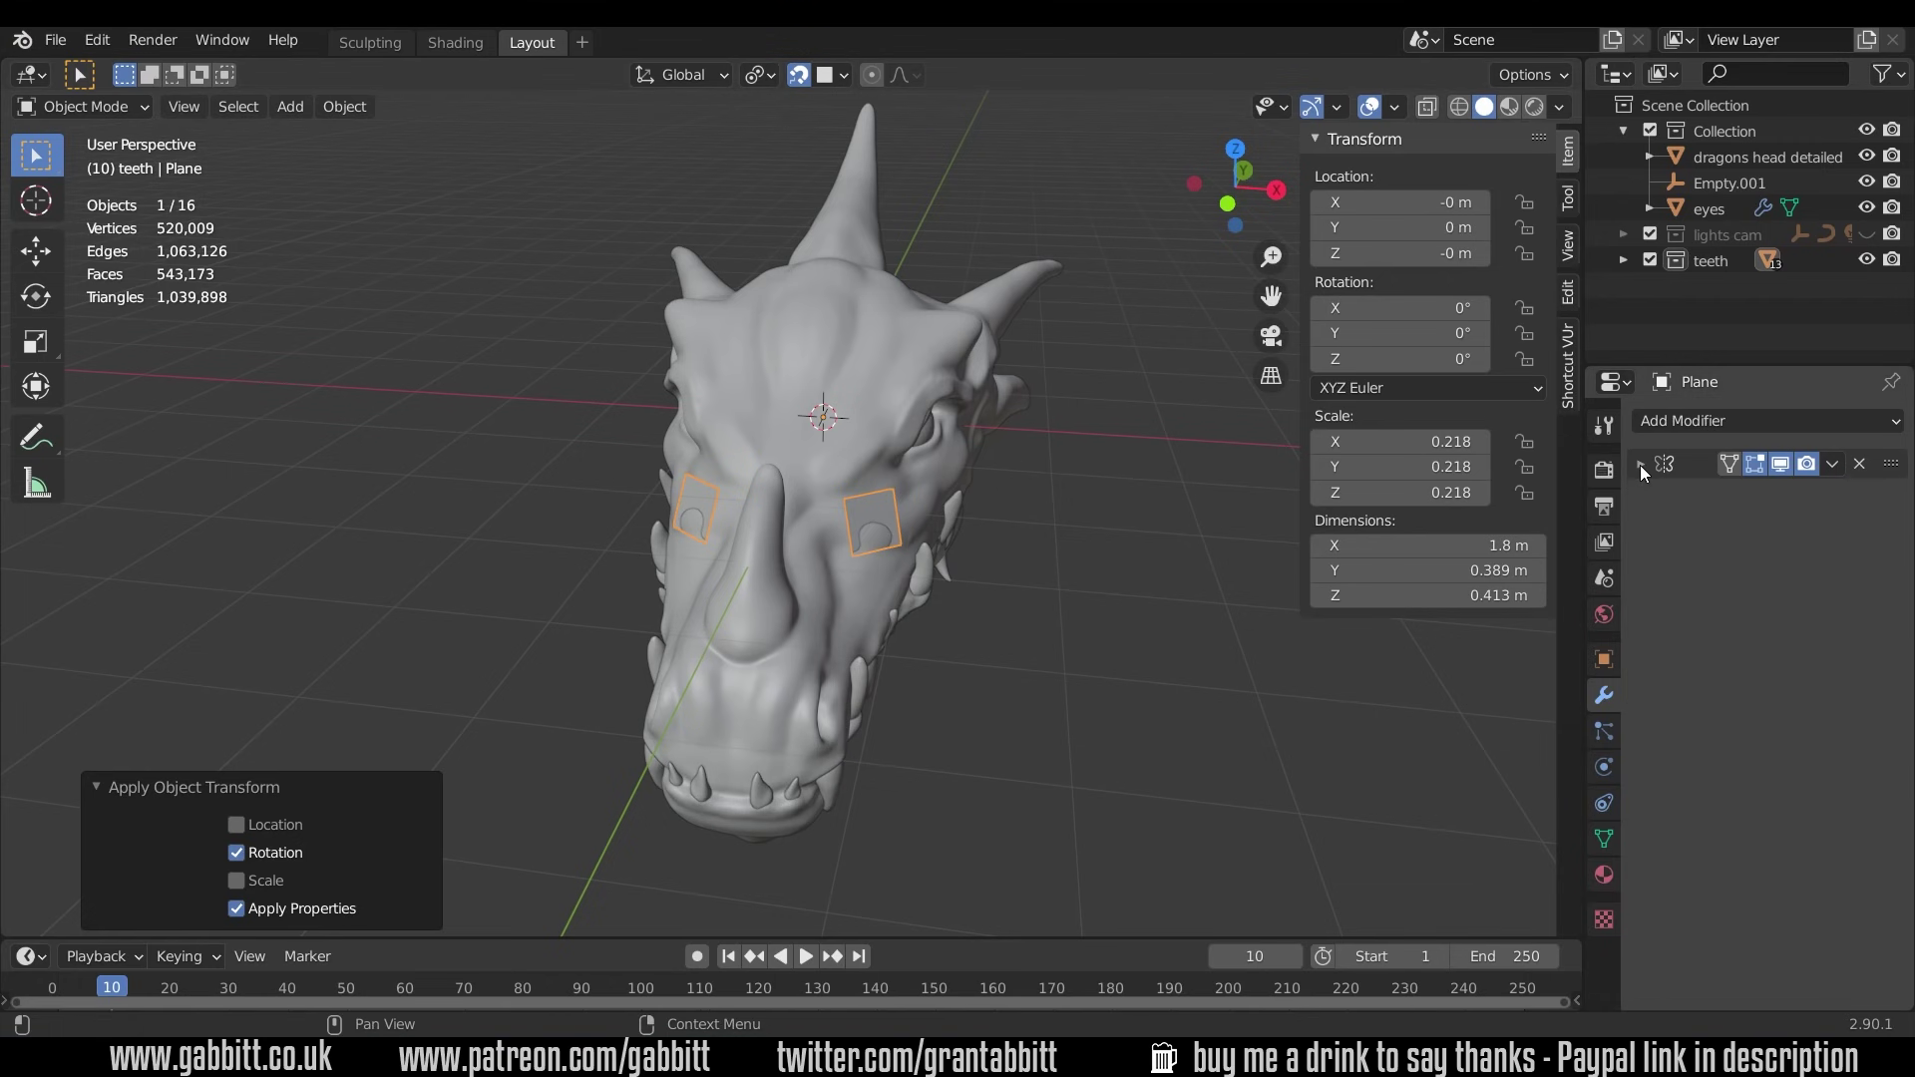
key("Tab")
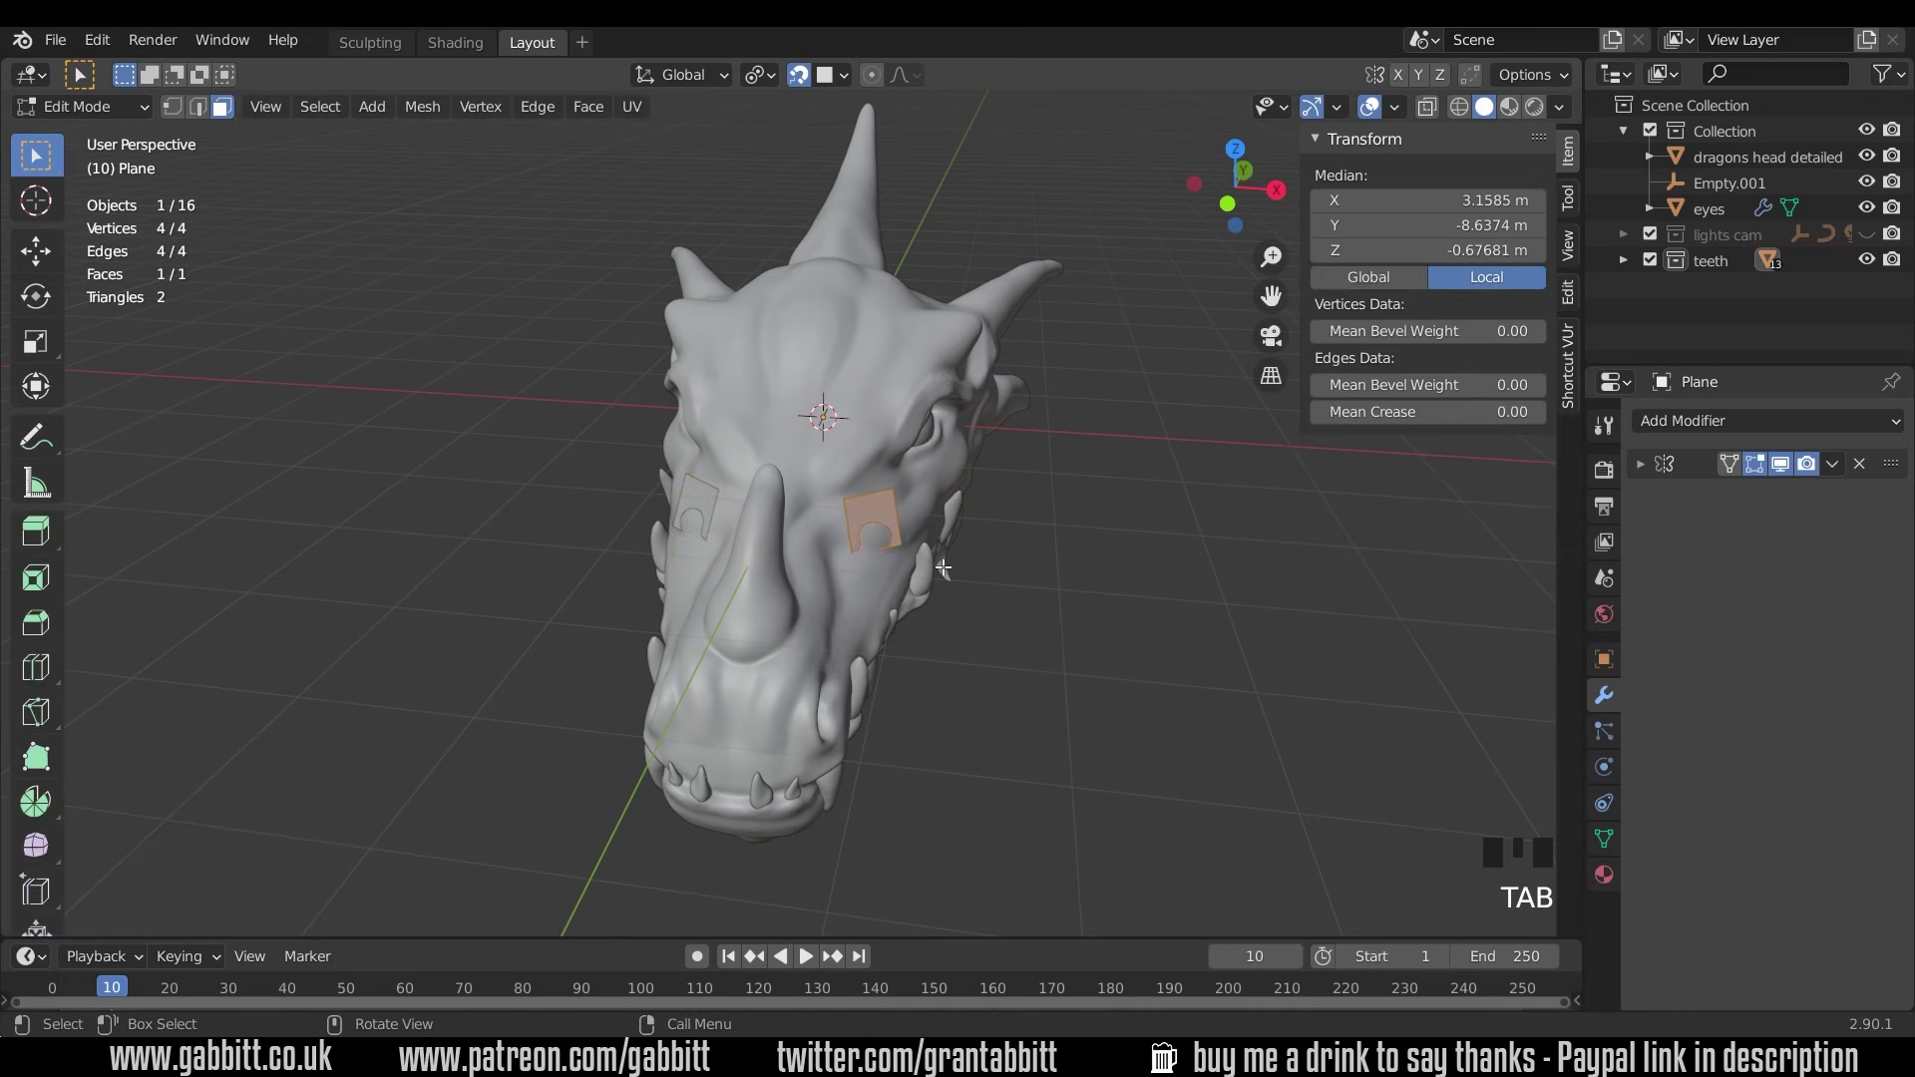
middle_click_drag(944, 568, 922, 576)
scroll(923, 577, "up", 3)
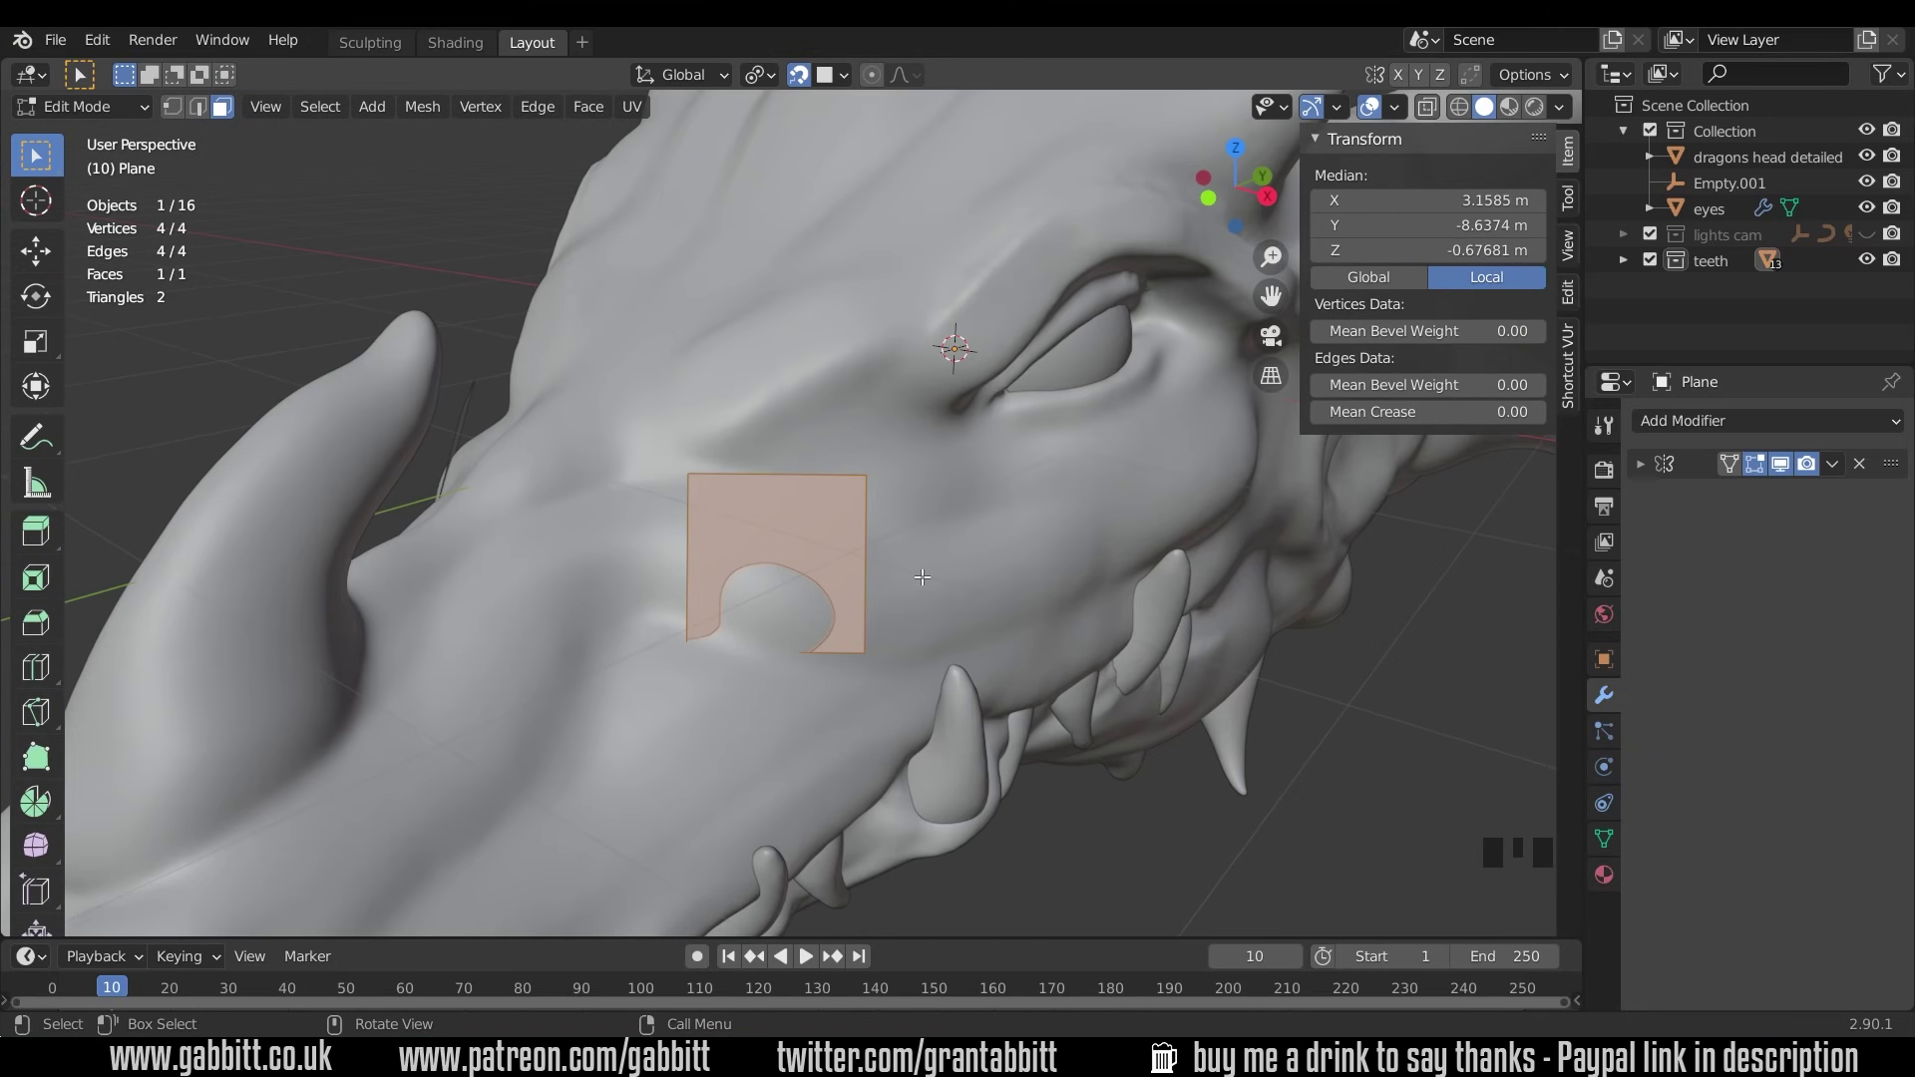
left_click(804, 72)
left_click(800, 80)
left_click(800, 81)
left_click(844, 80)
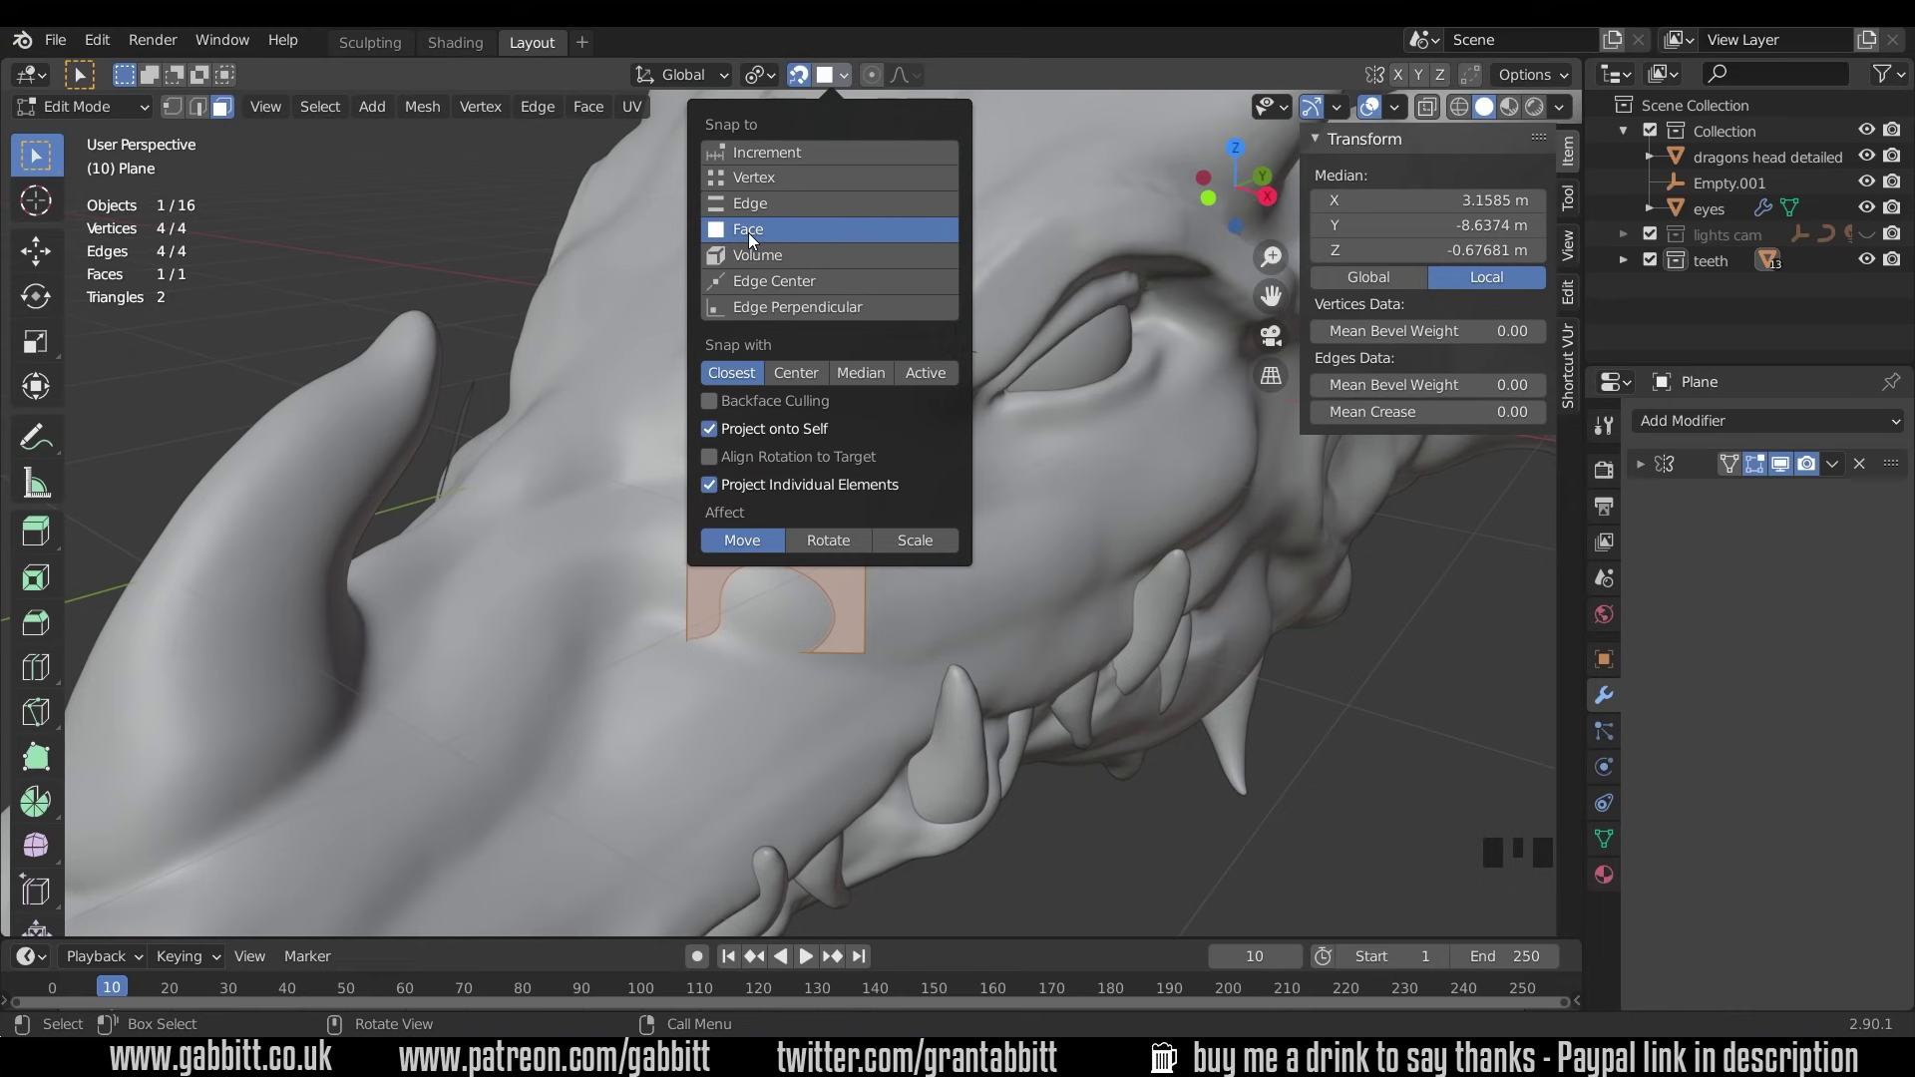
left_click(714, 485)
left_click(708, 430)
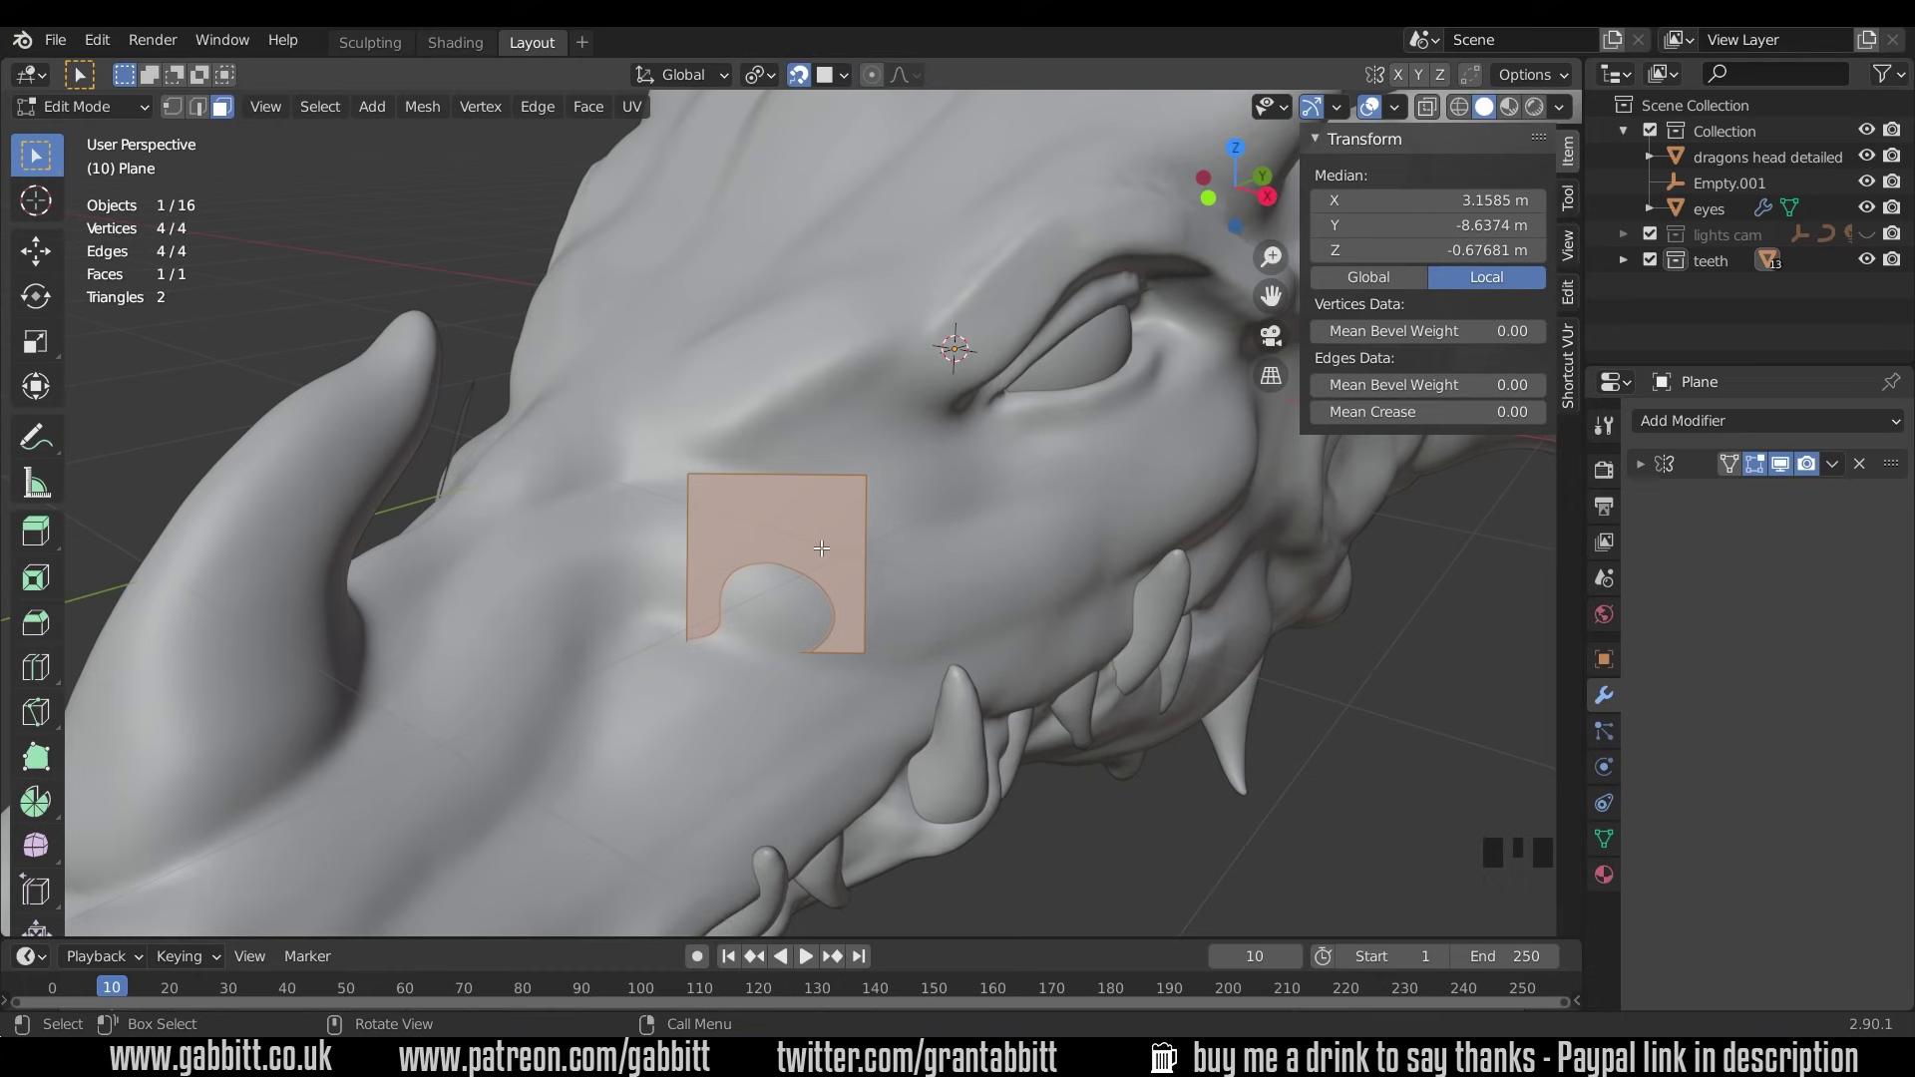
Move the plane's face onto the dragon's lower cheek, adjusting it again in vertex mode.
key("g")
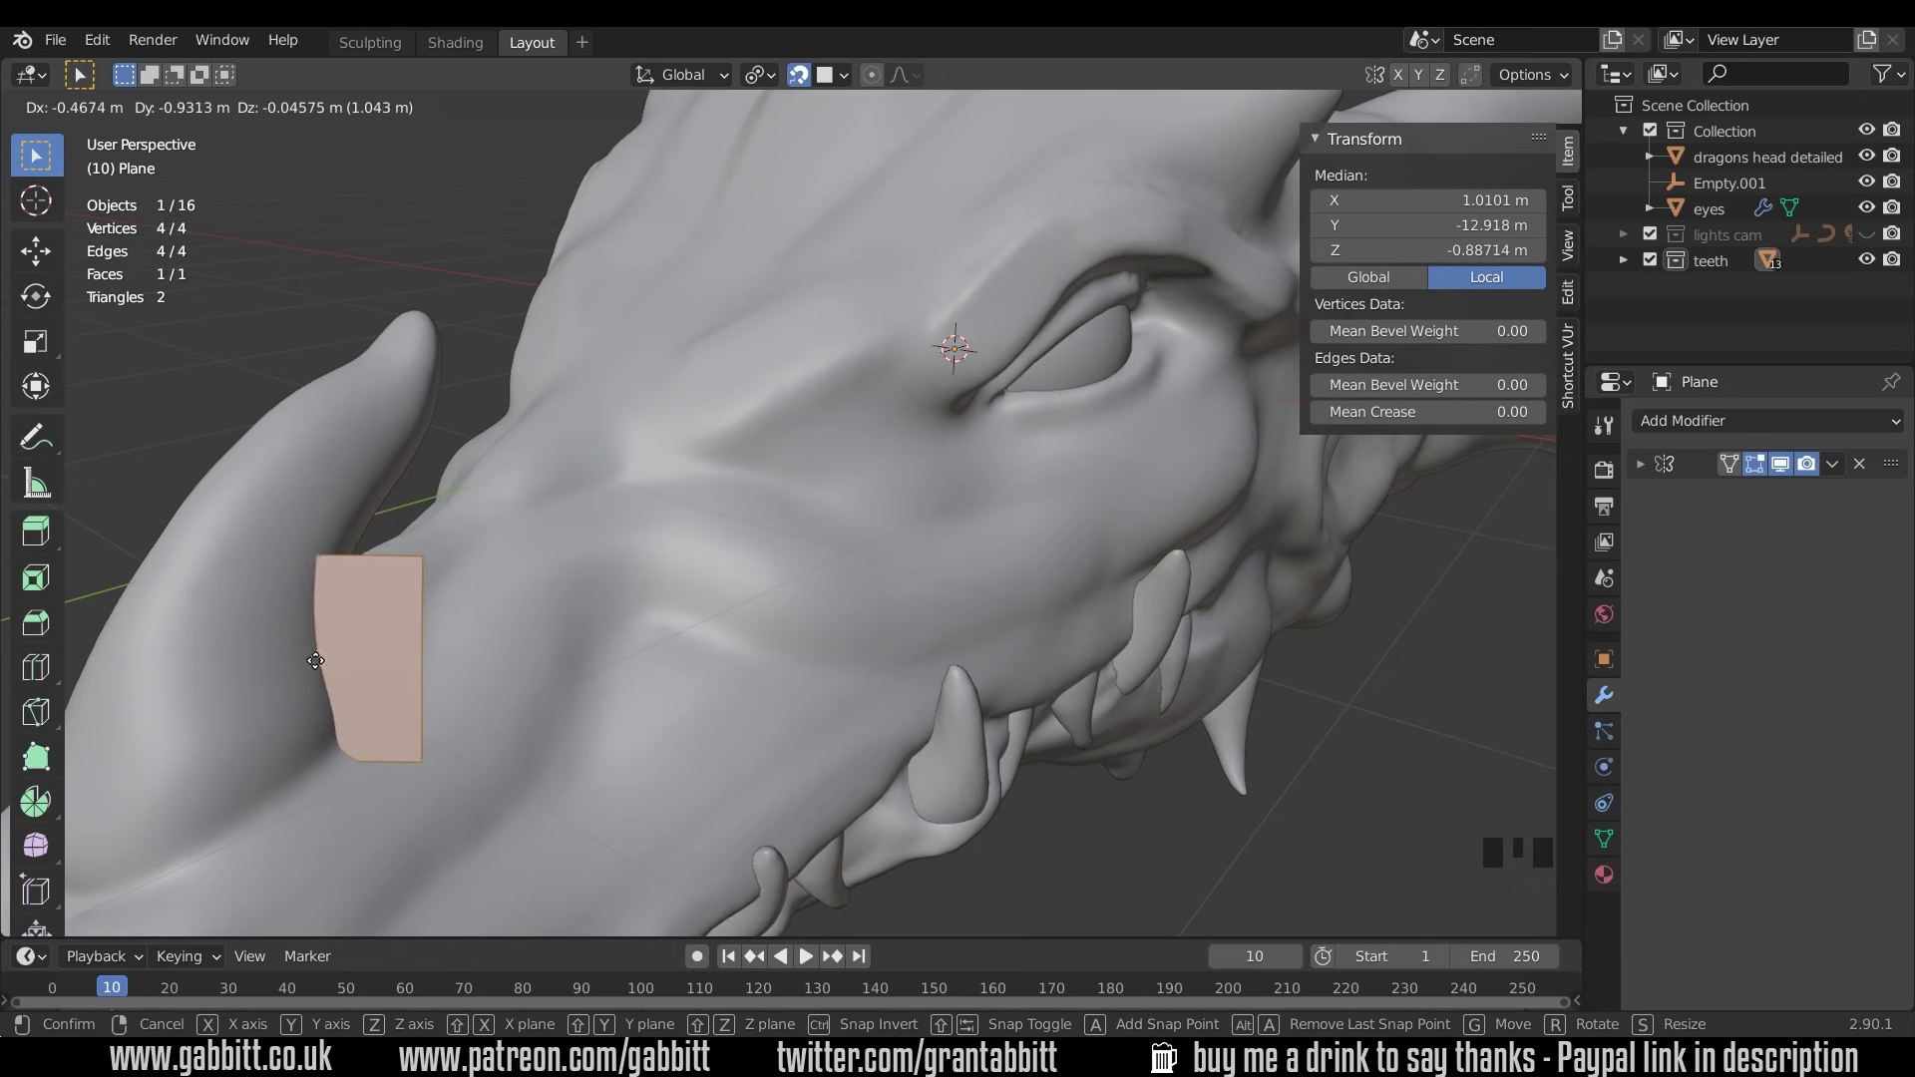
left_click(785, 457)
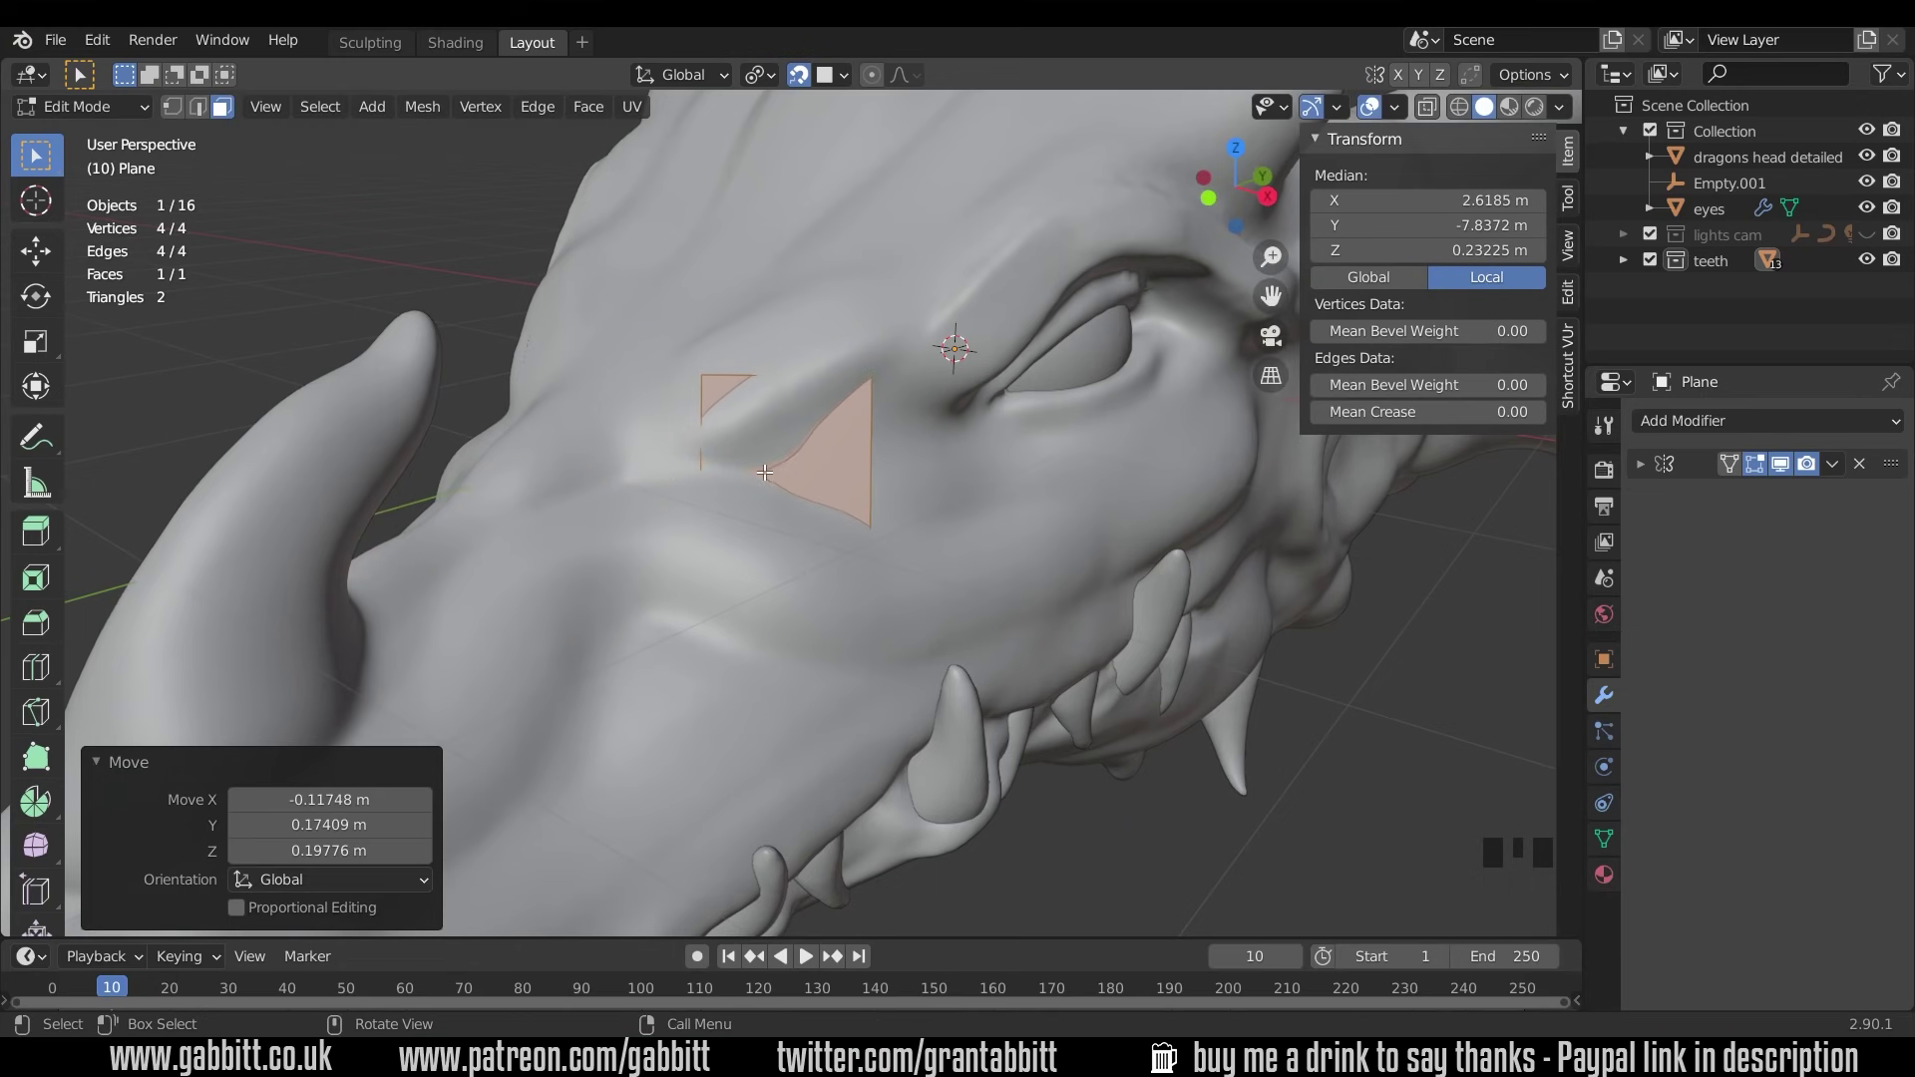
middle_click_drag(785, 457, 987, 539)
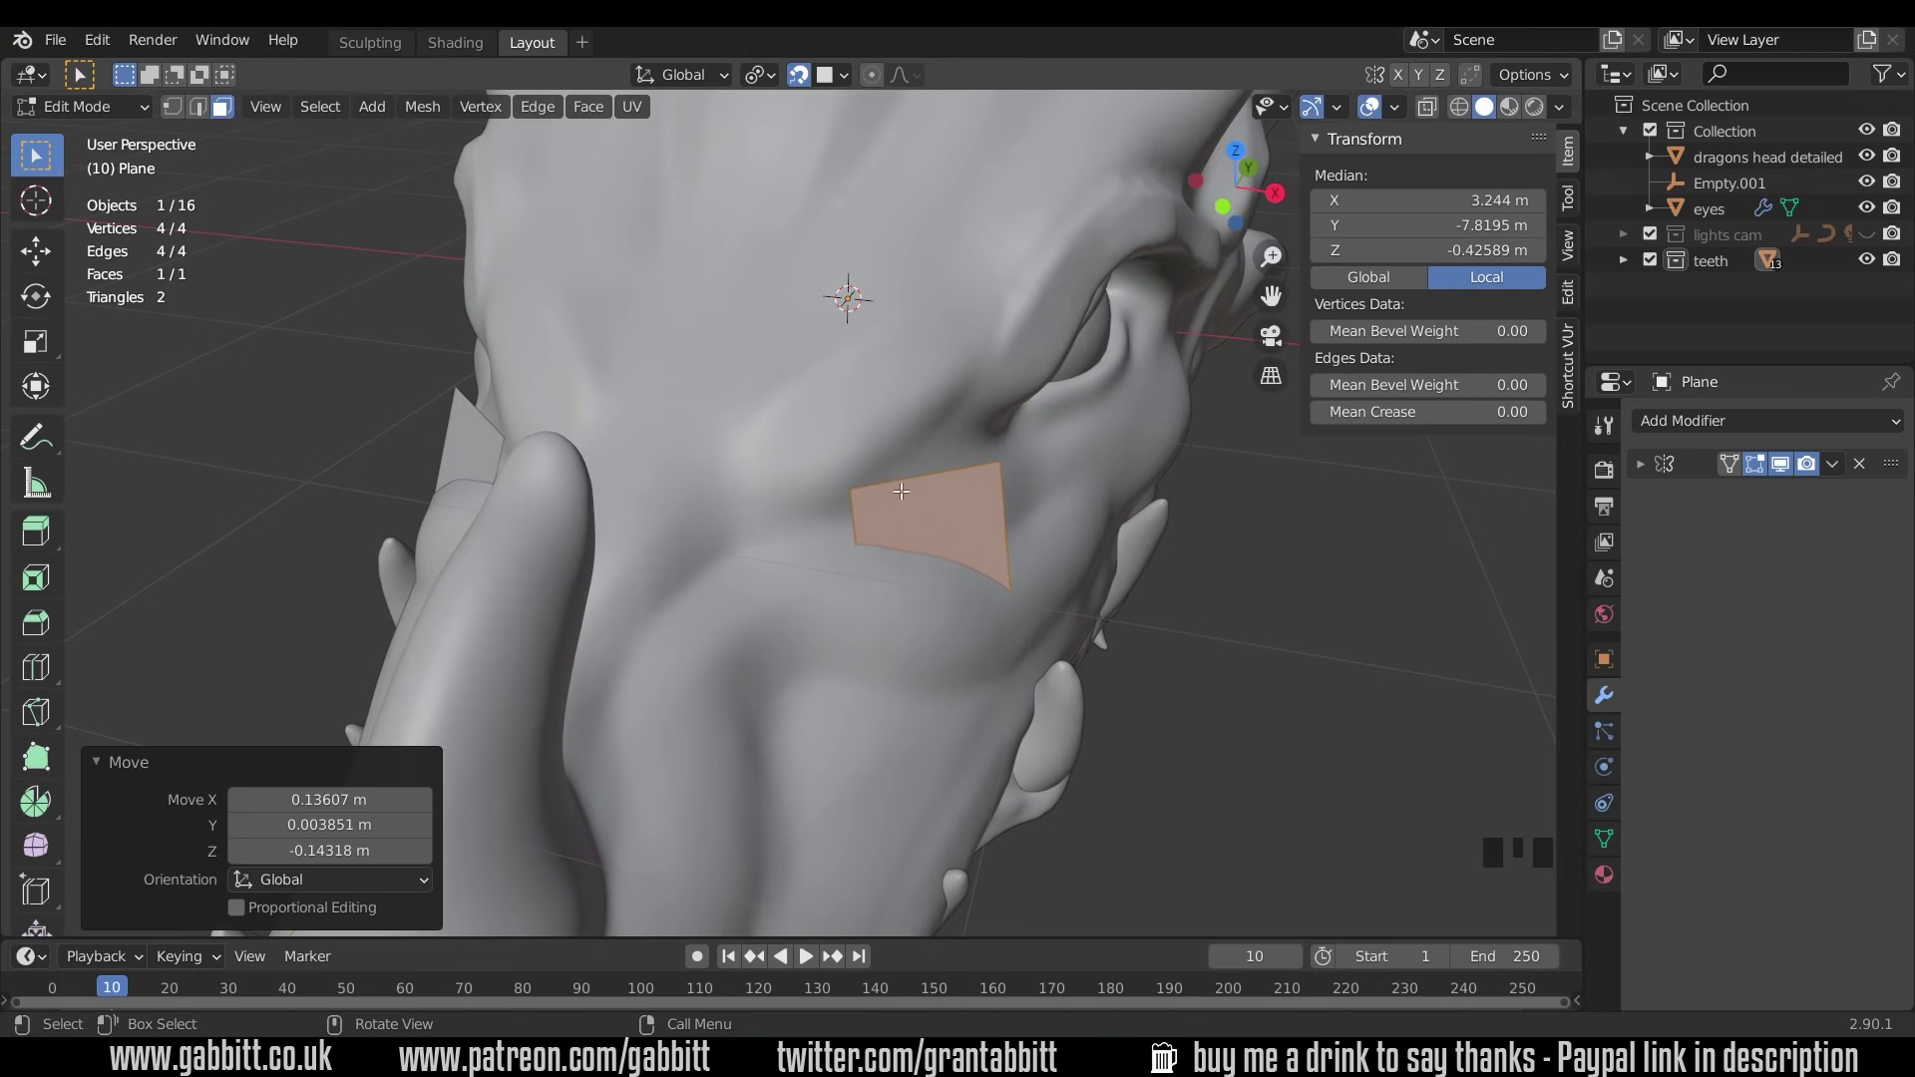
left_click(171, 107)
key("g")
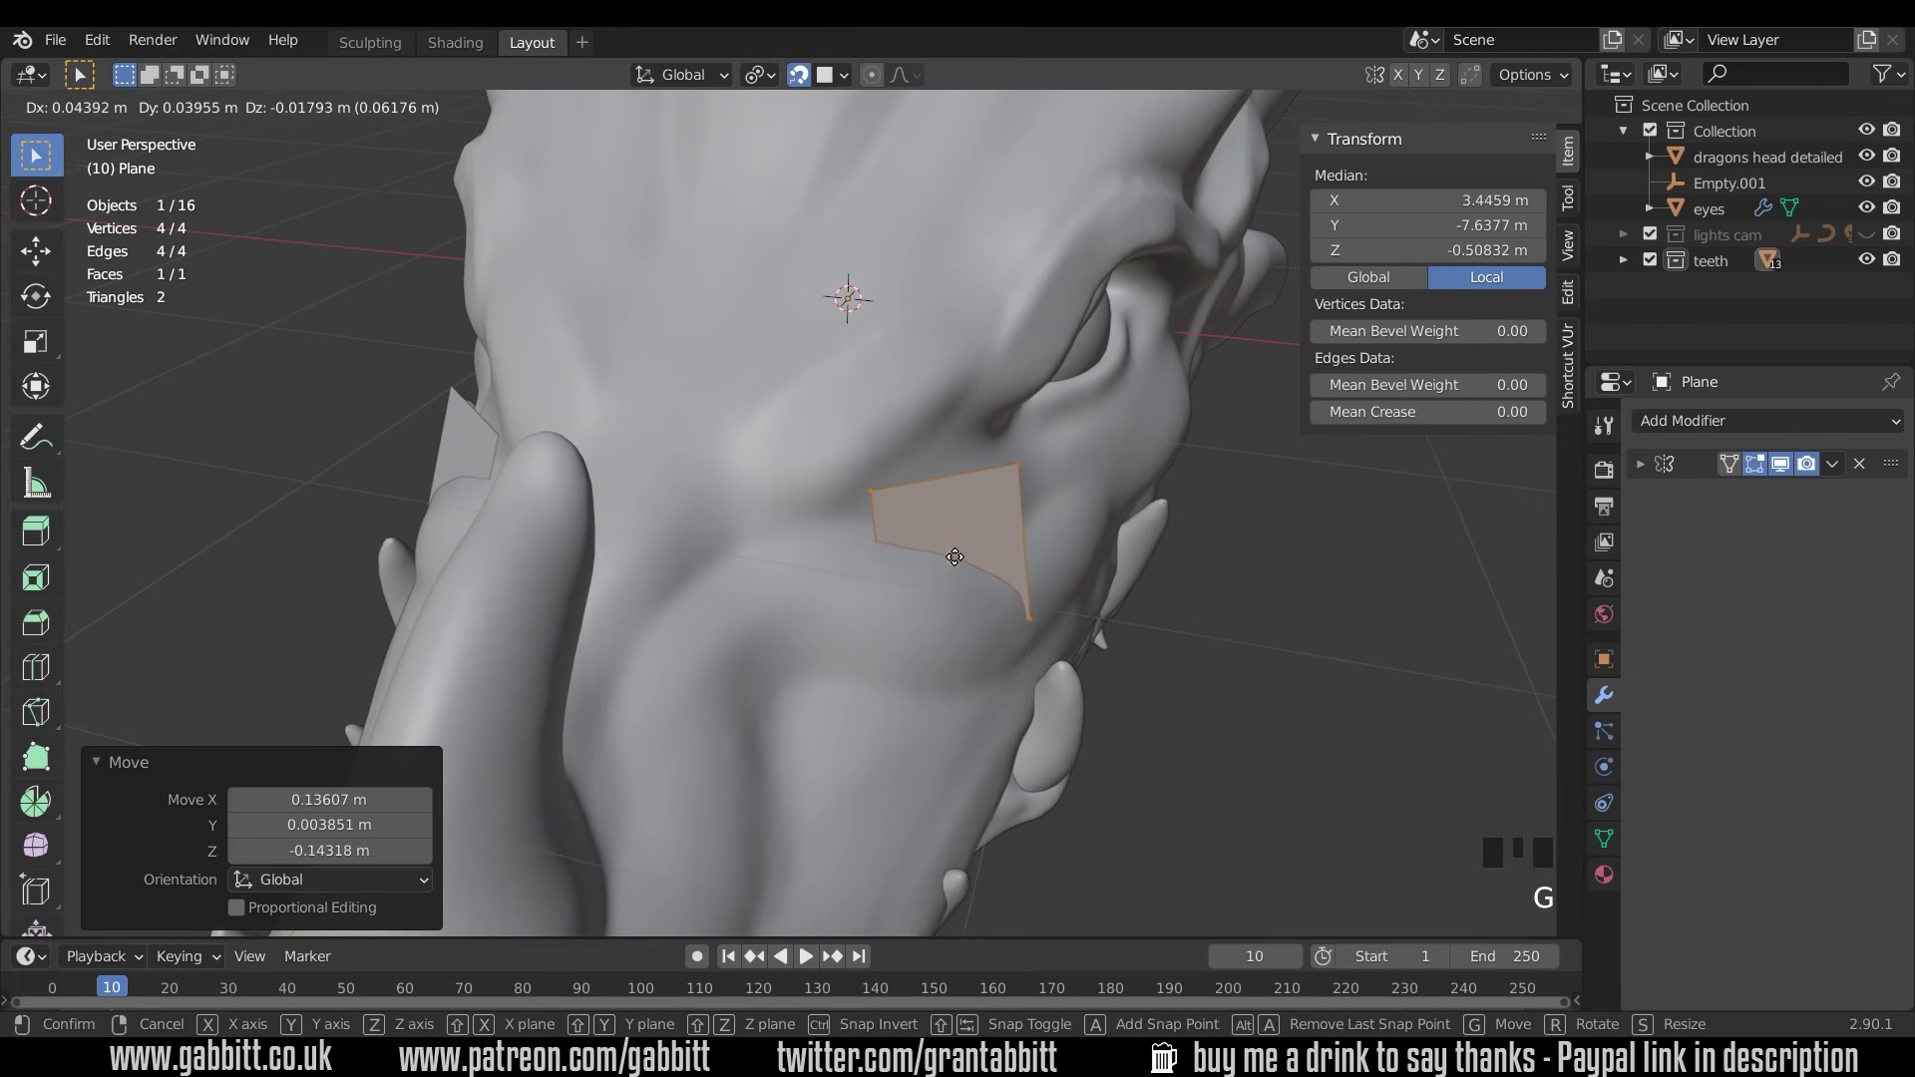
left_click(953, 564)
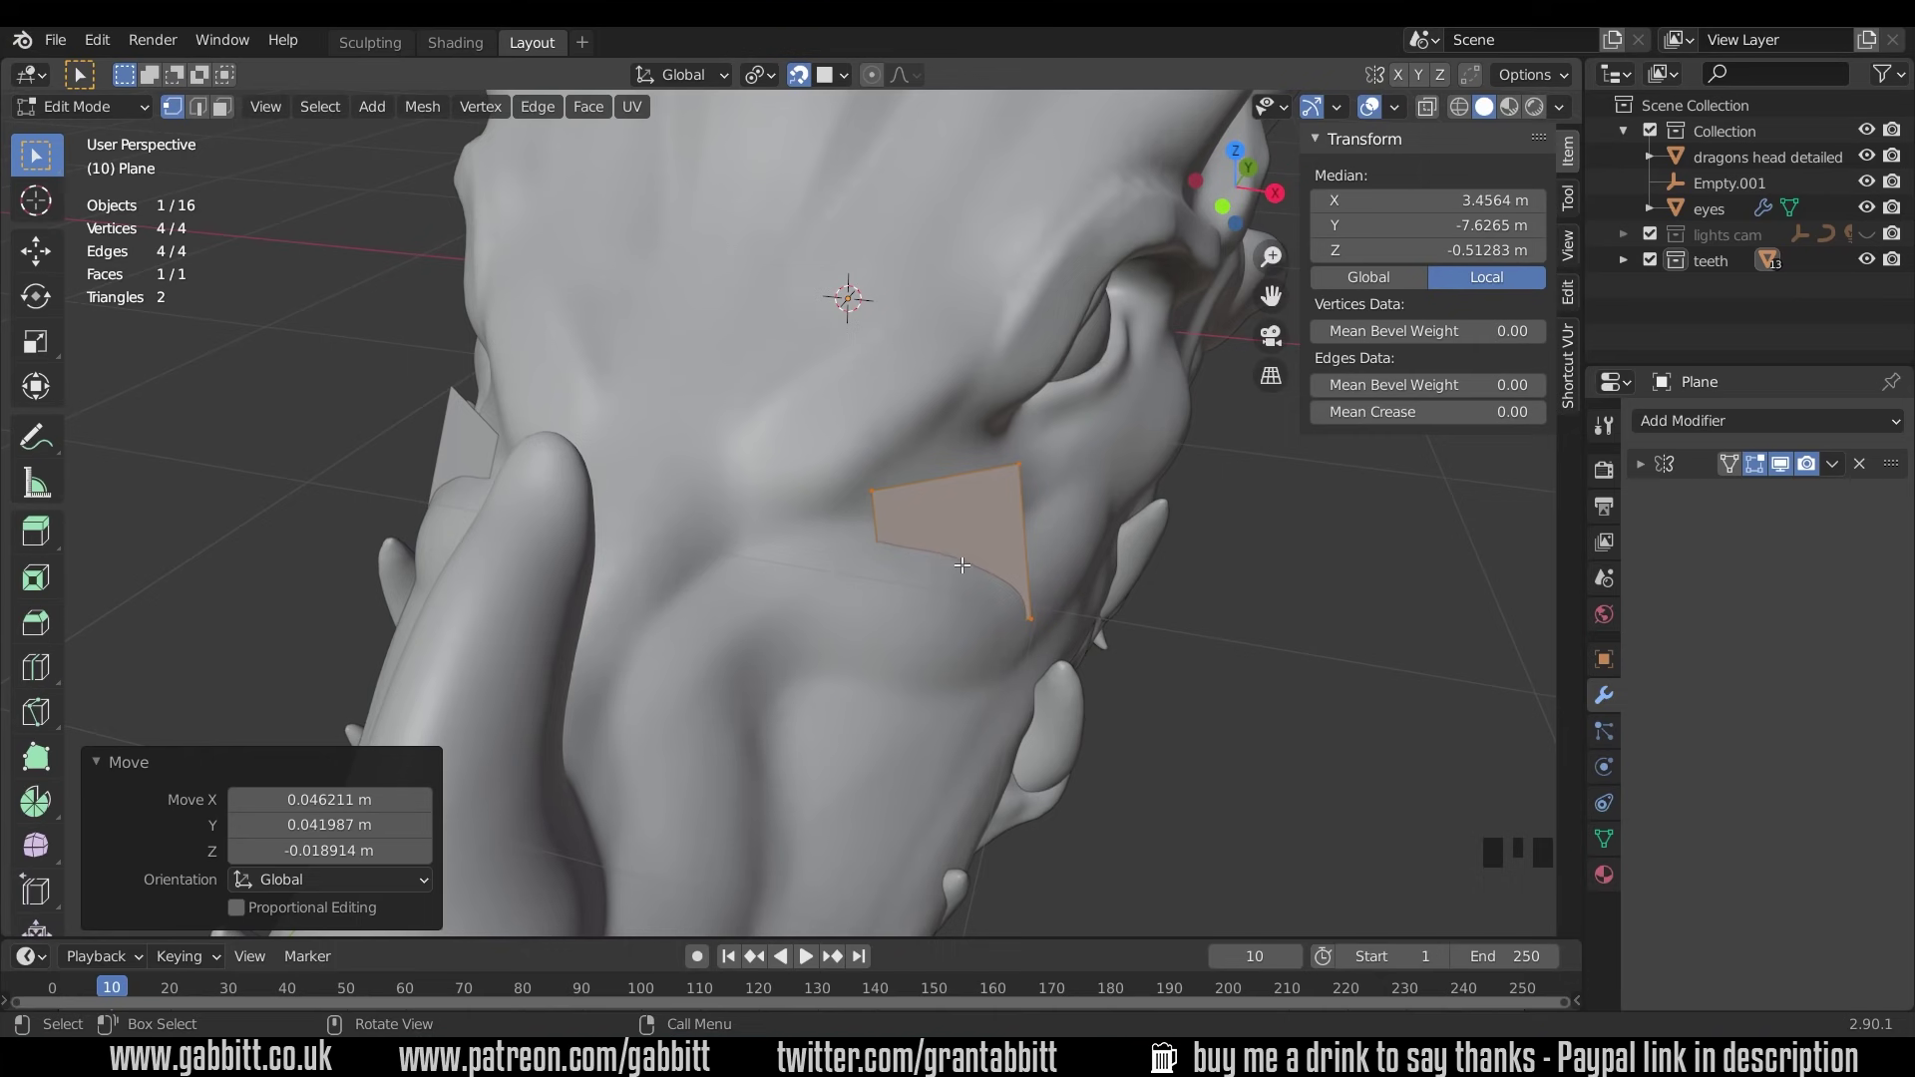
Enable Project Individual Elements and move the face so its corners wrap across the cheek.
left_click(841, 77)
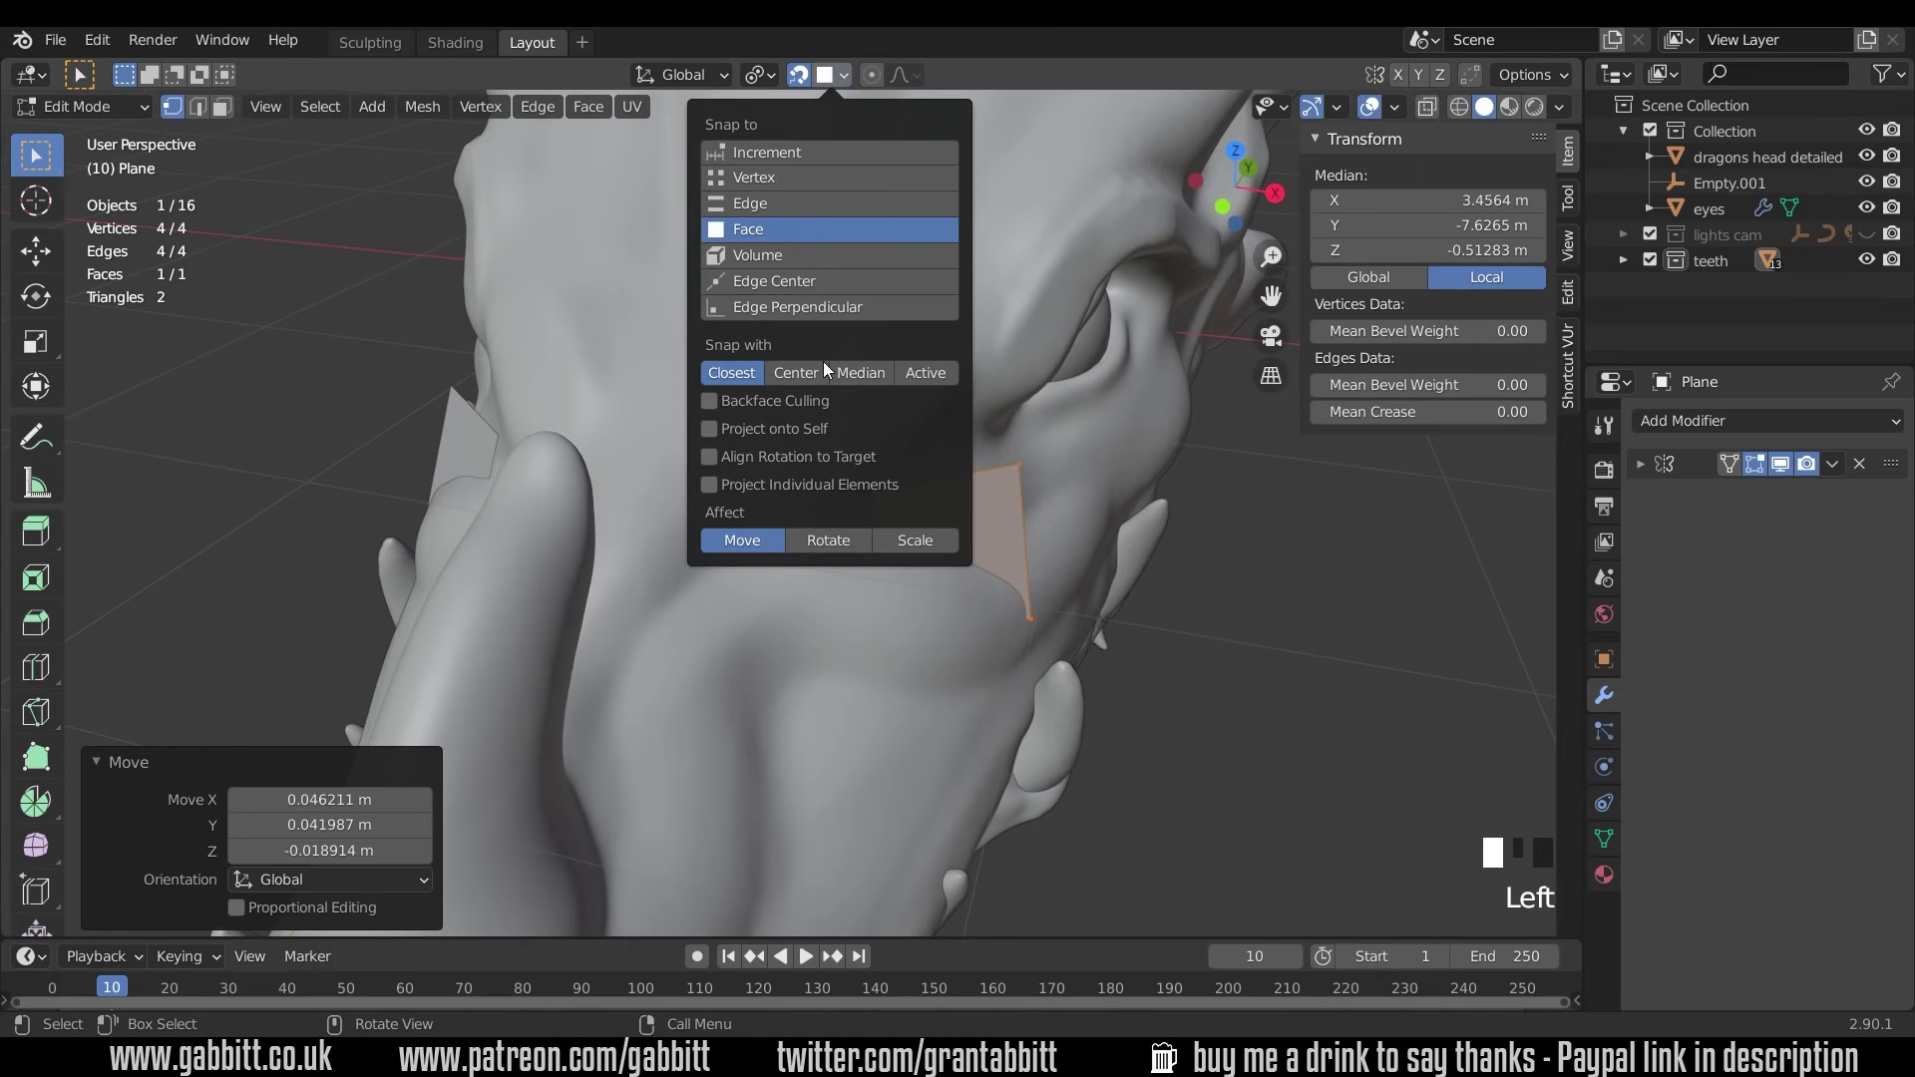
left_click(710, 483)
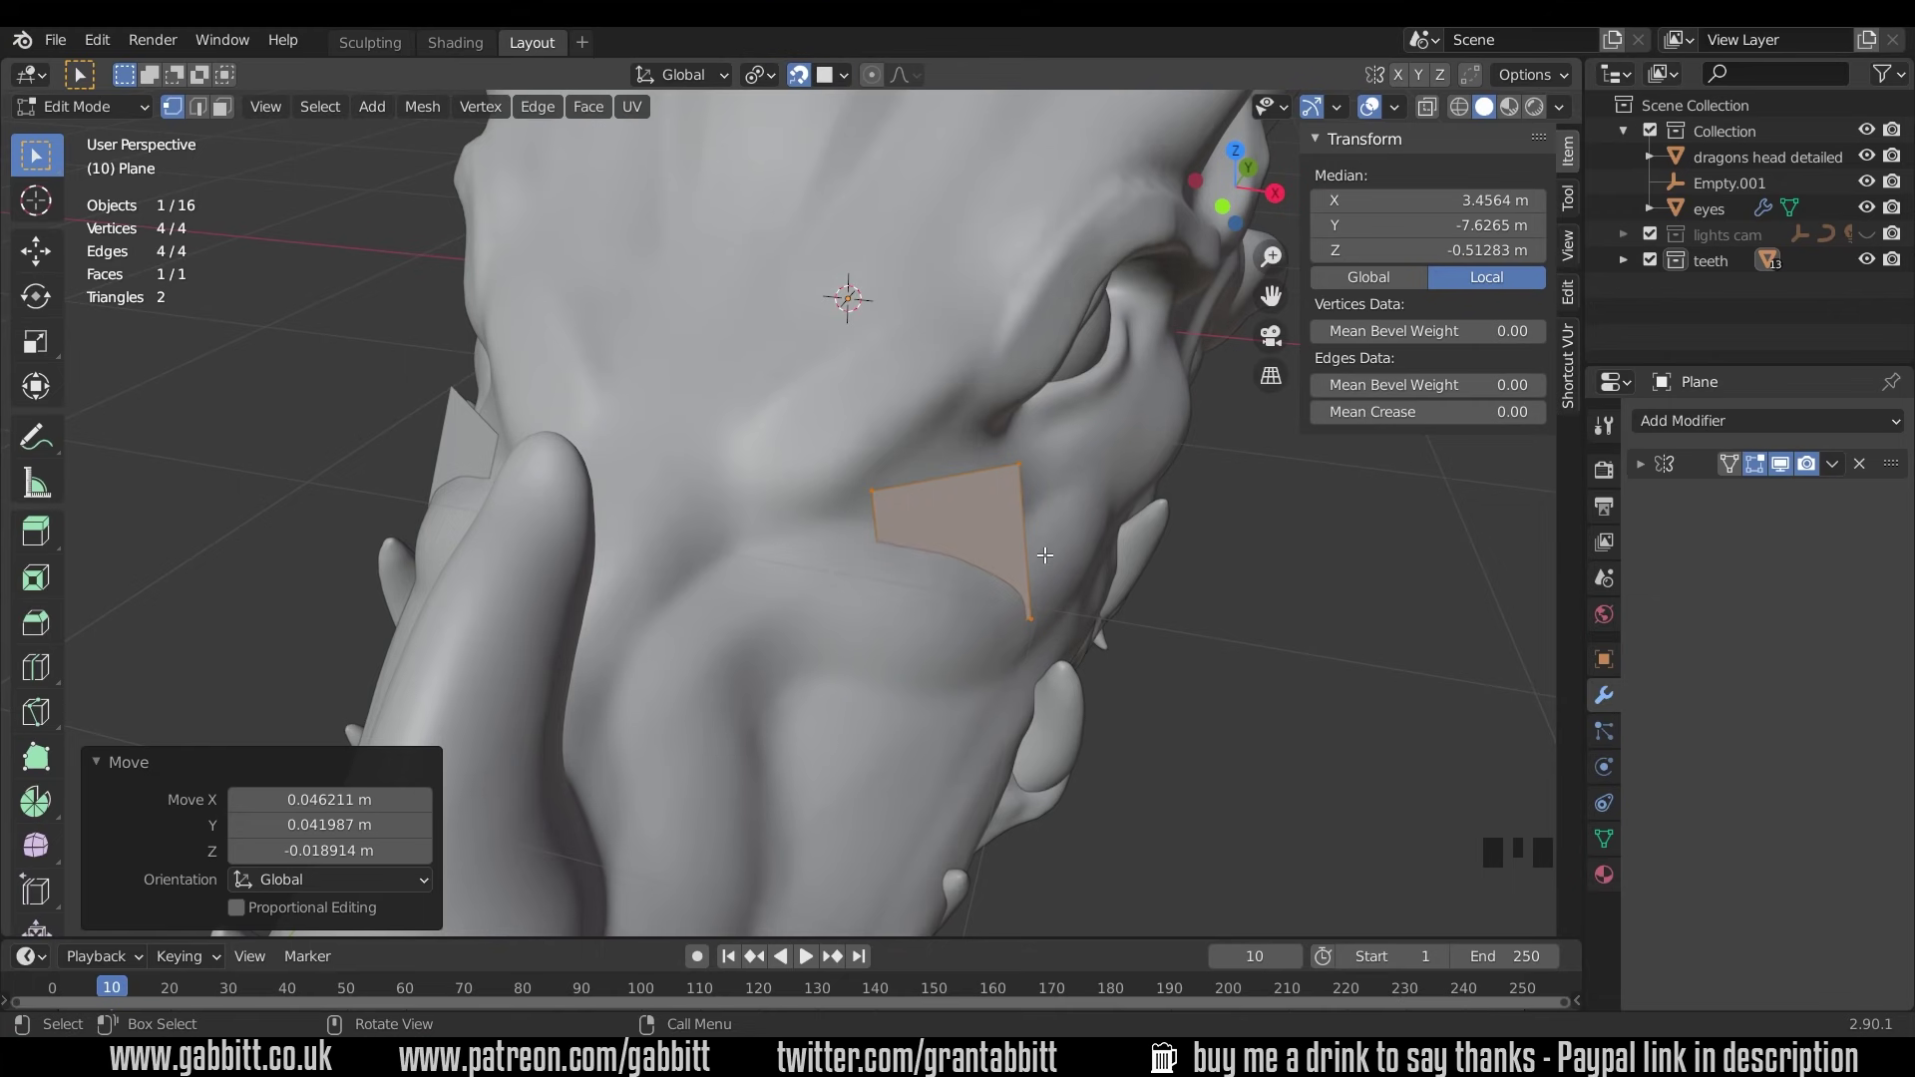
key("g")
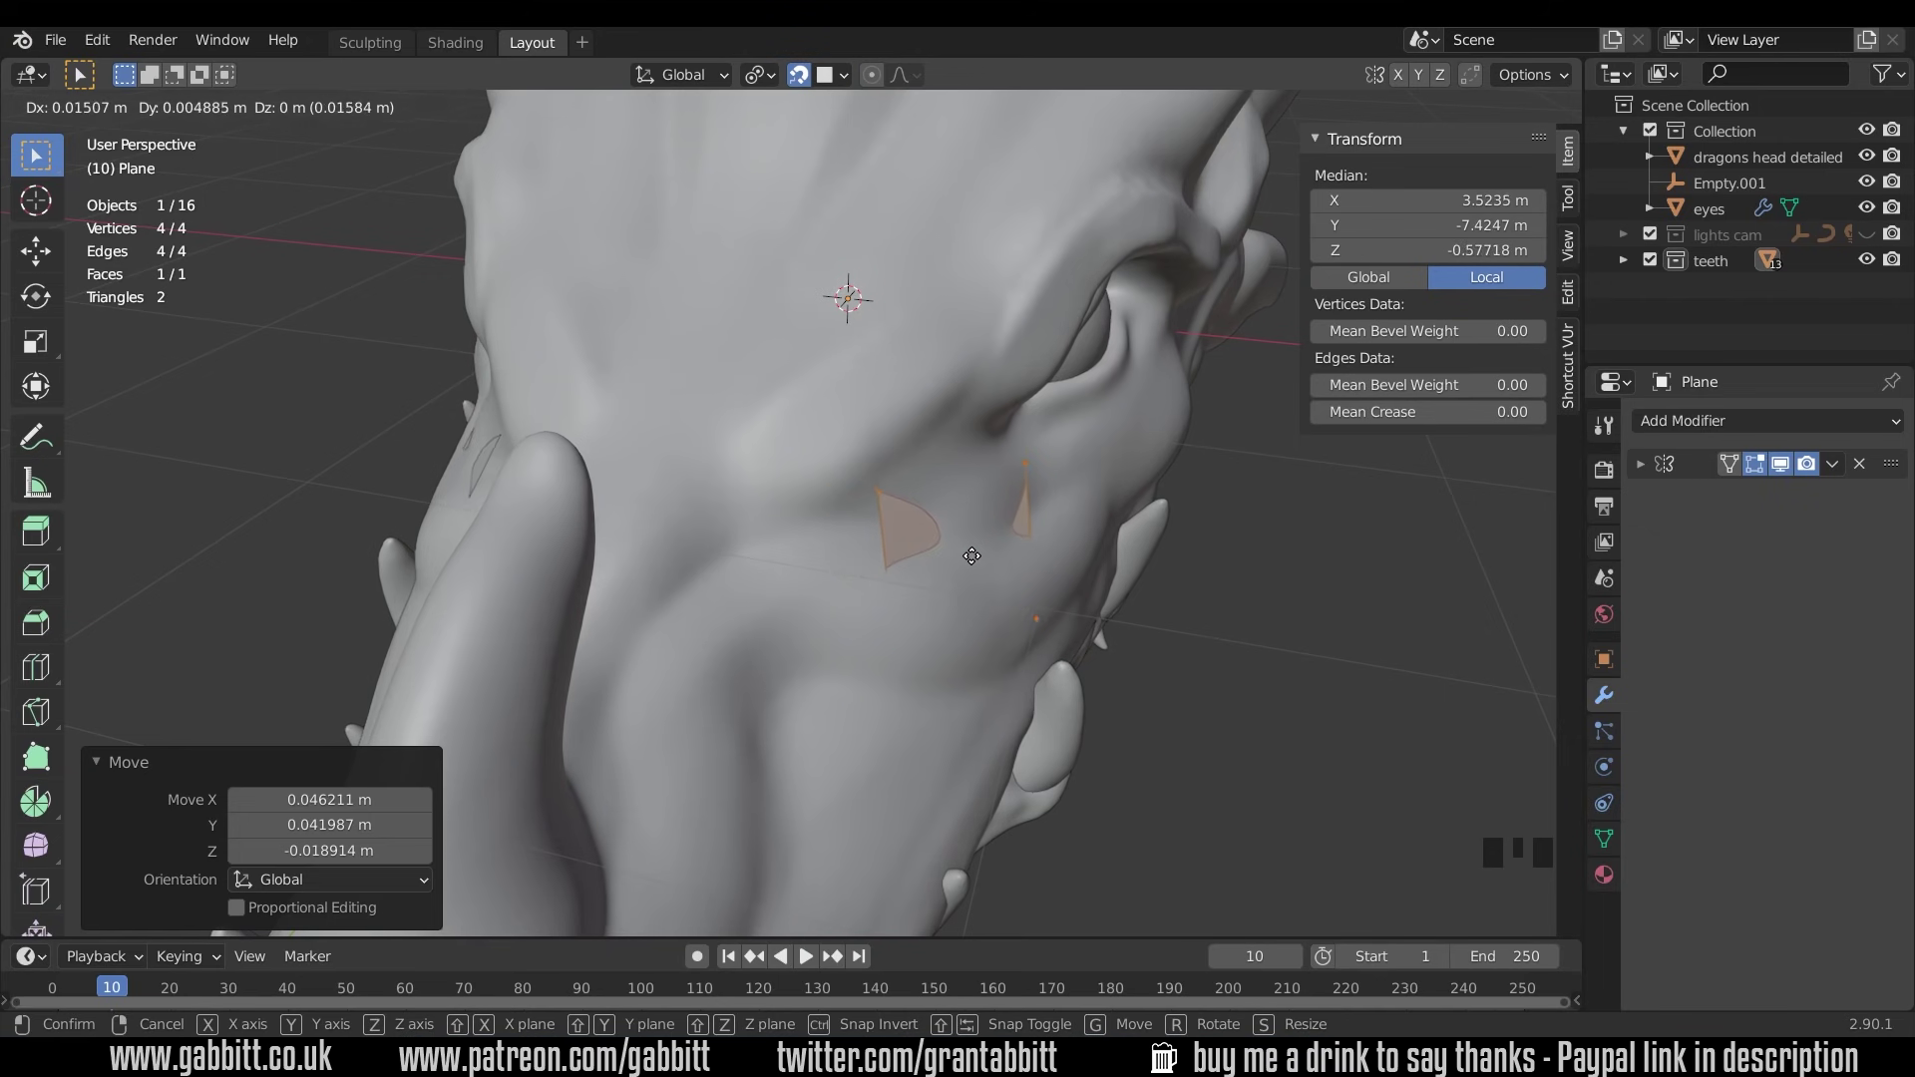
left_click(928, 565)
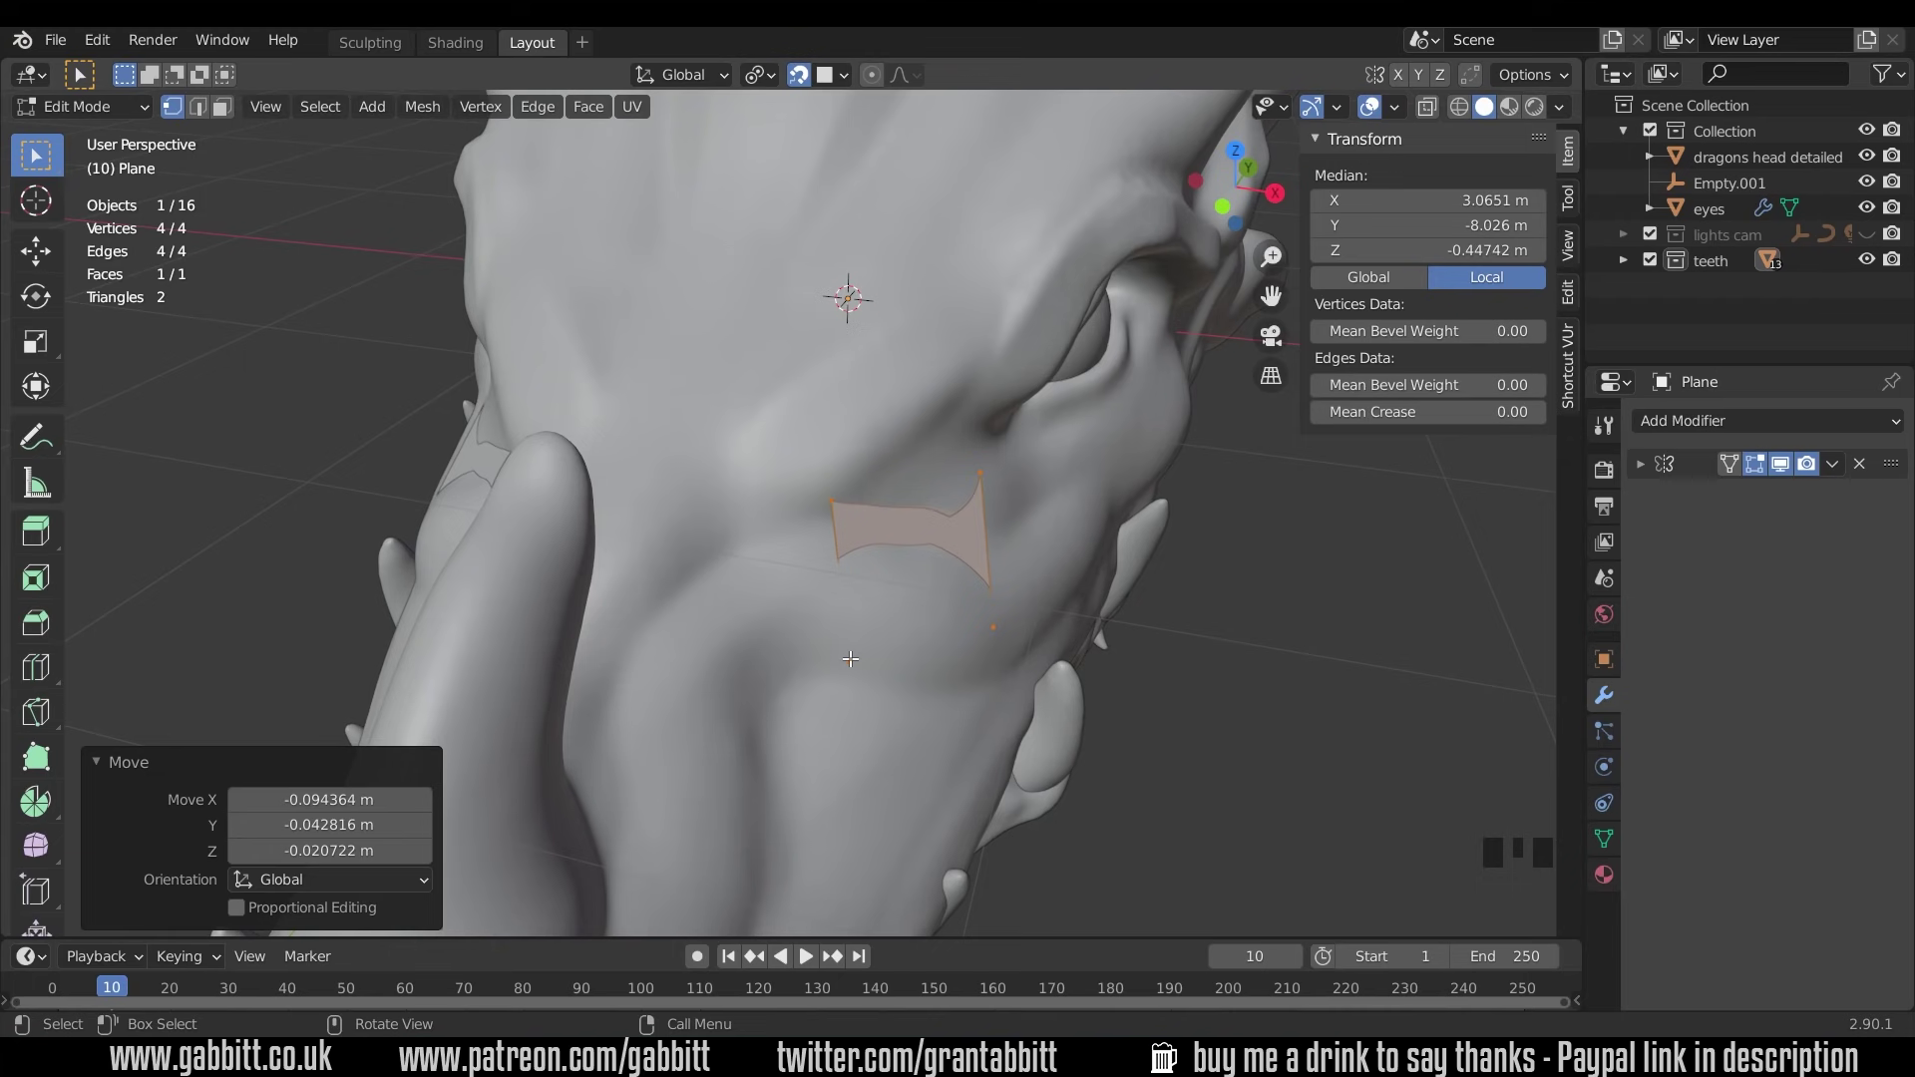
left_click(842, 76)
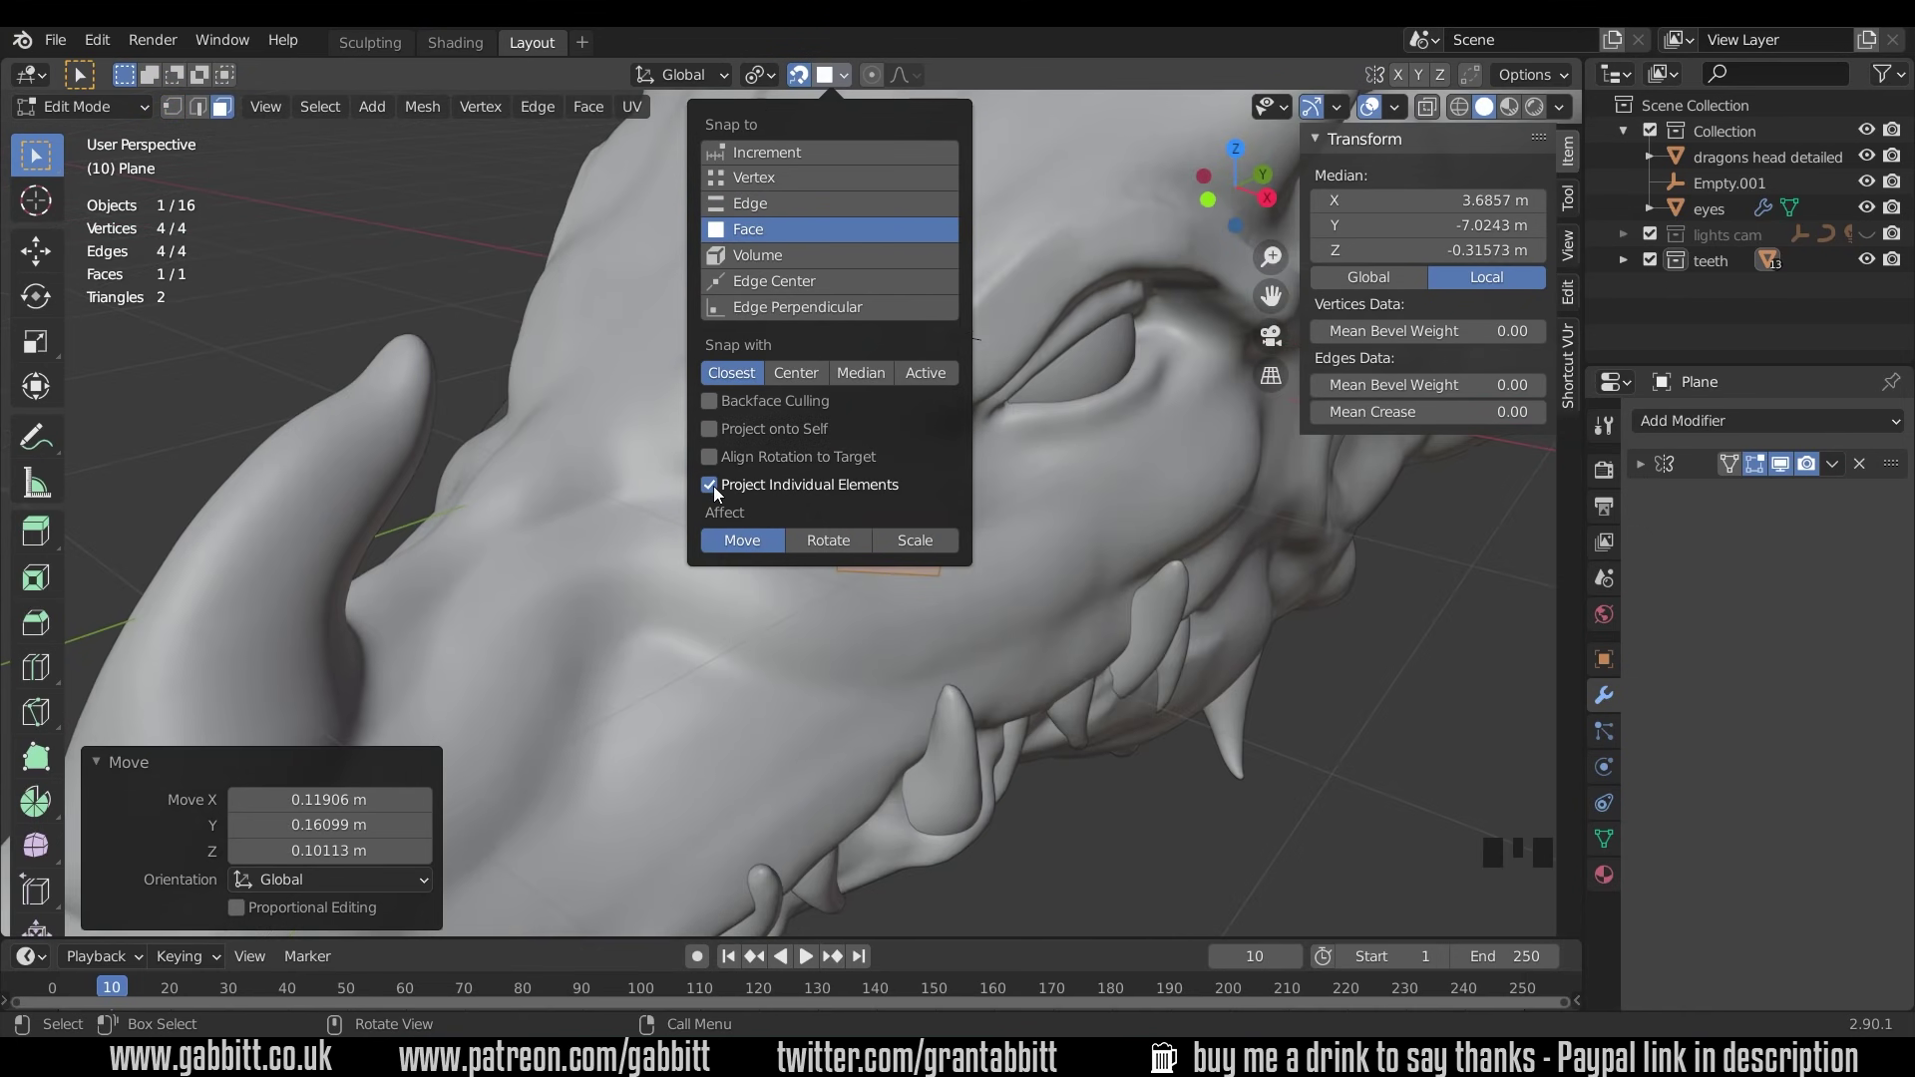
Move the plane with Project Individual Elements off, then back on, snapping it onto the cheek.
left_click(710, 485)
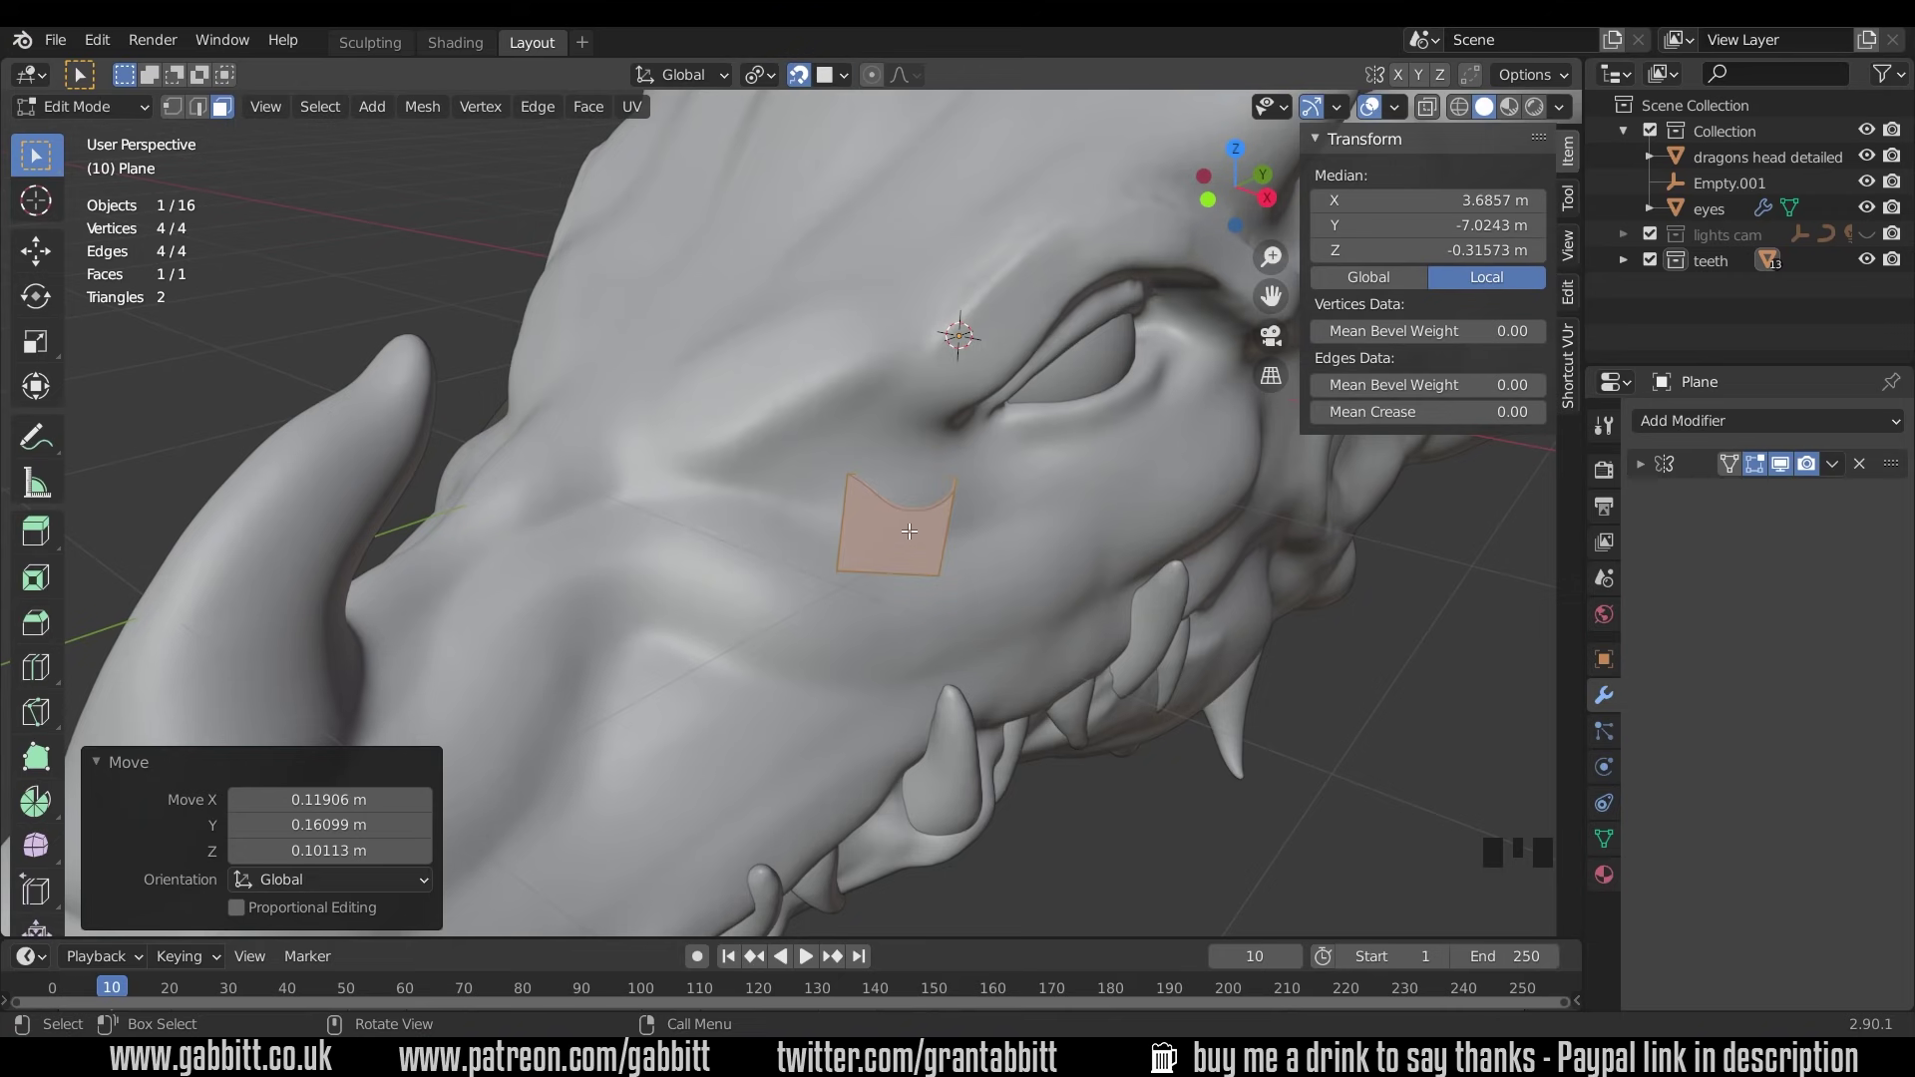
key("g")
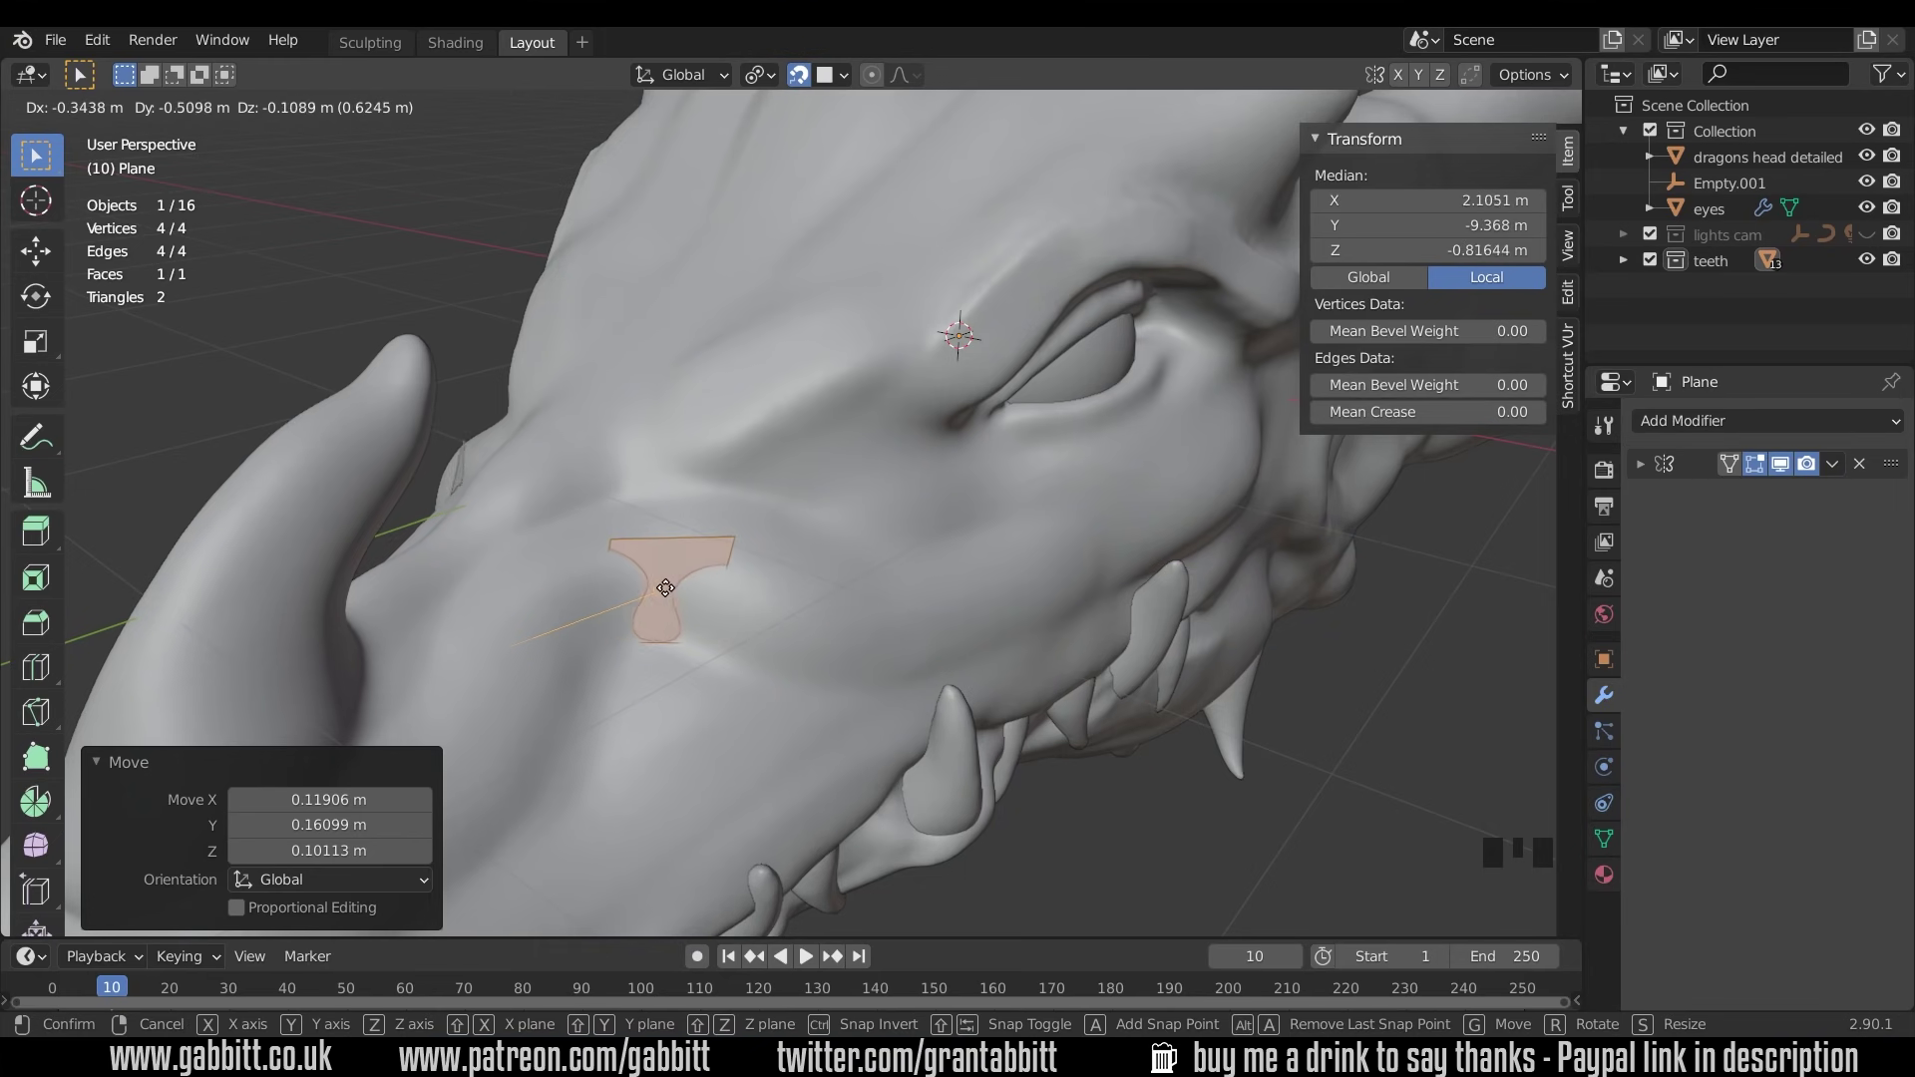
left_click(914, 501)
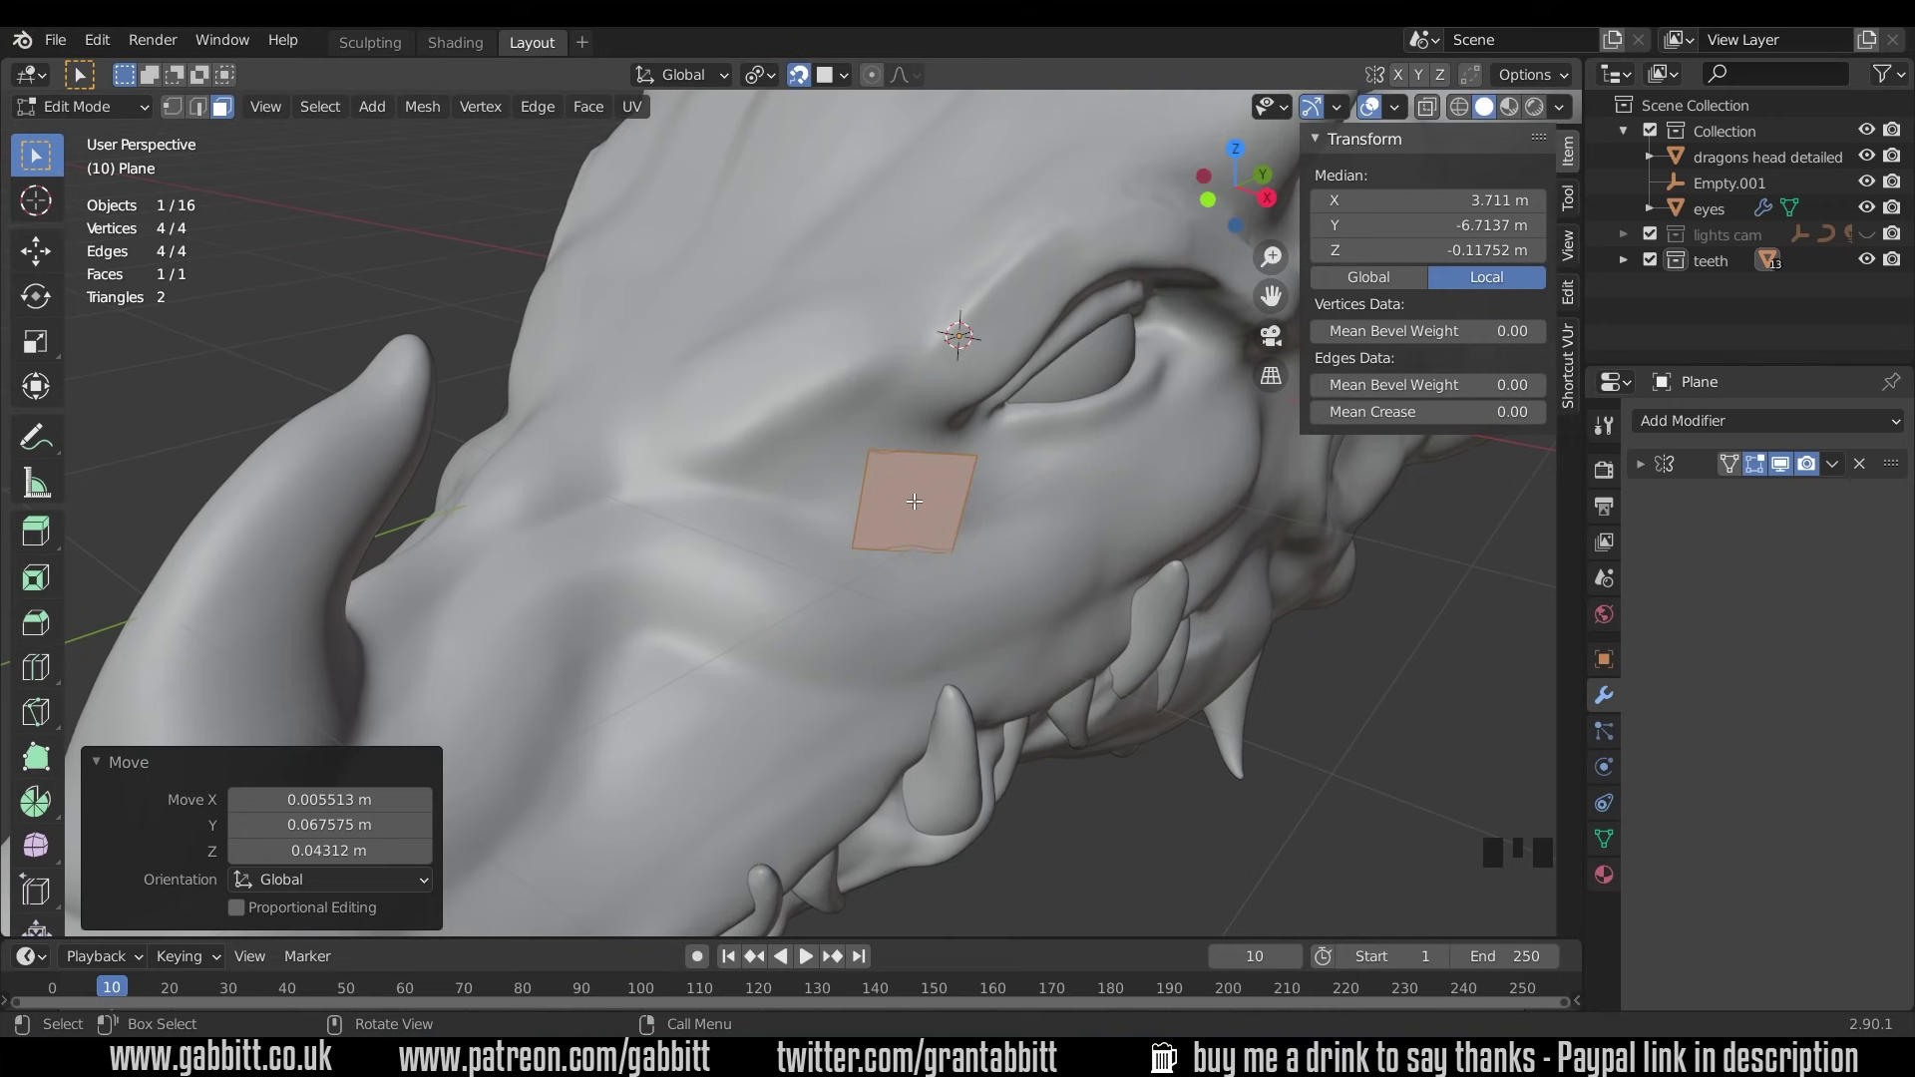
left_click(842, 75)
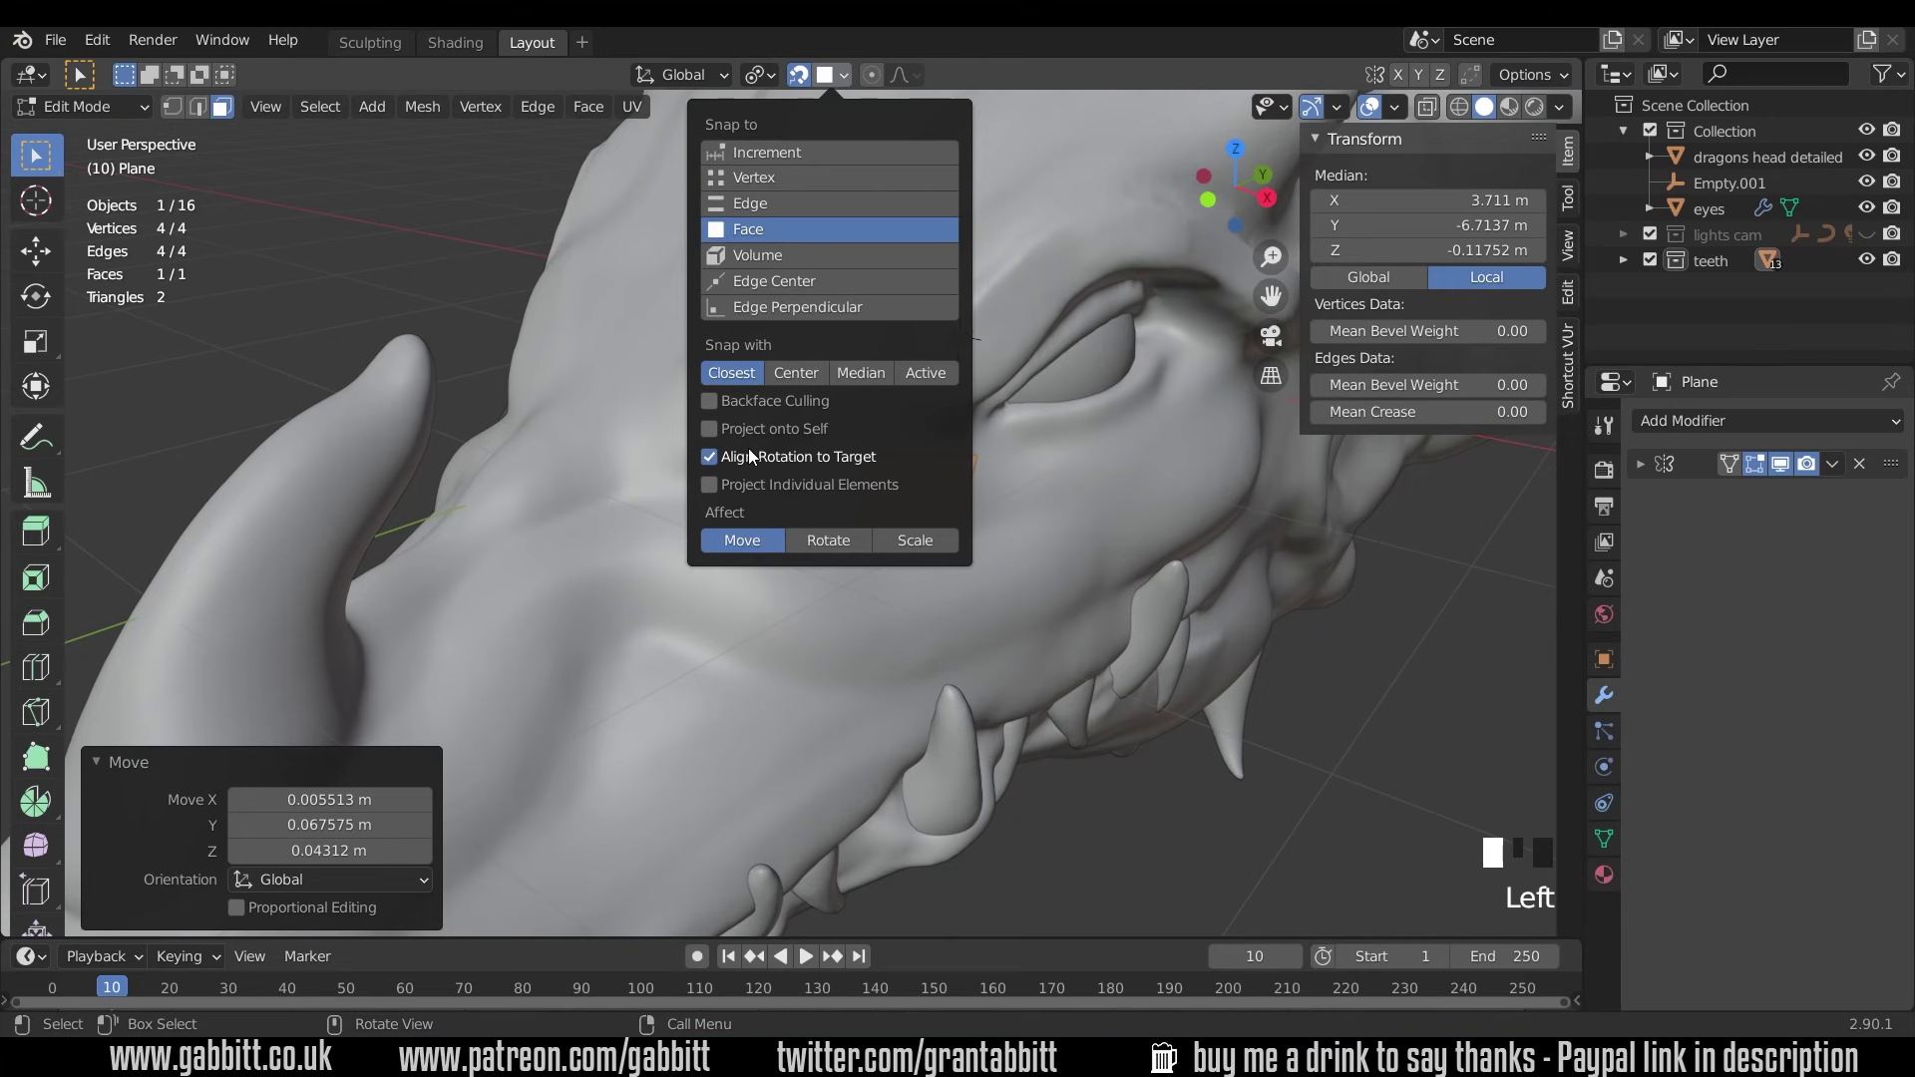
left_click(710, 484)
key("g")
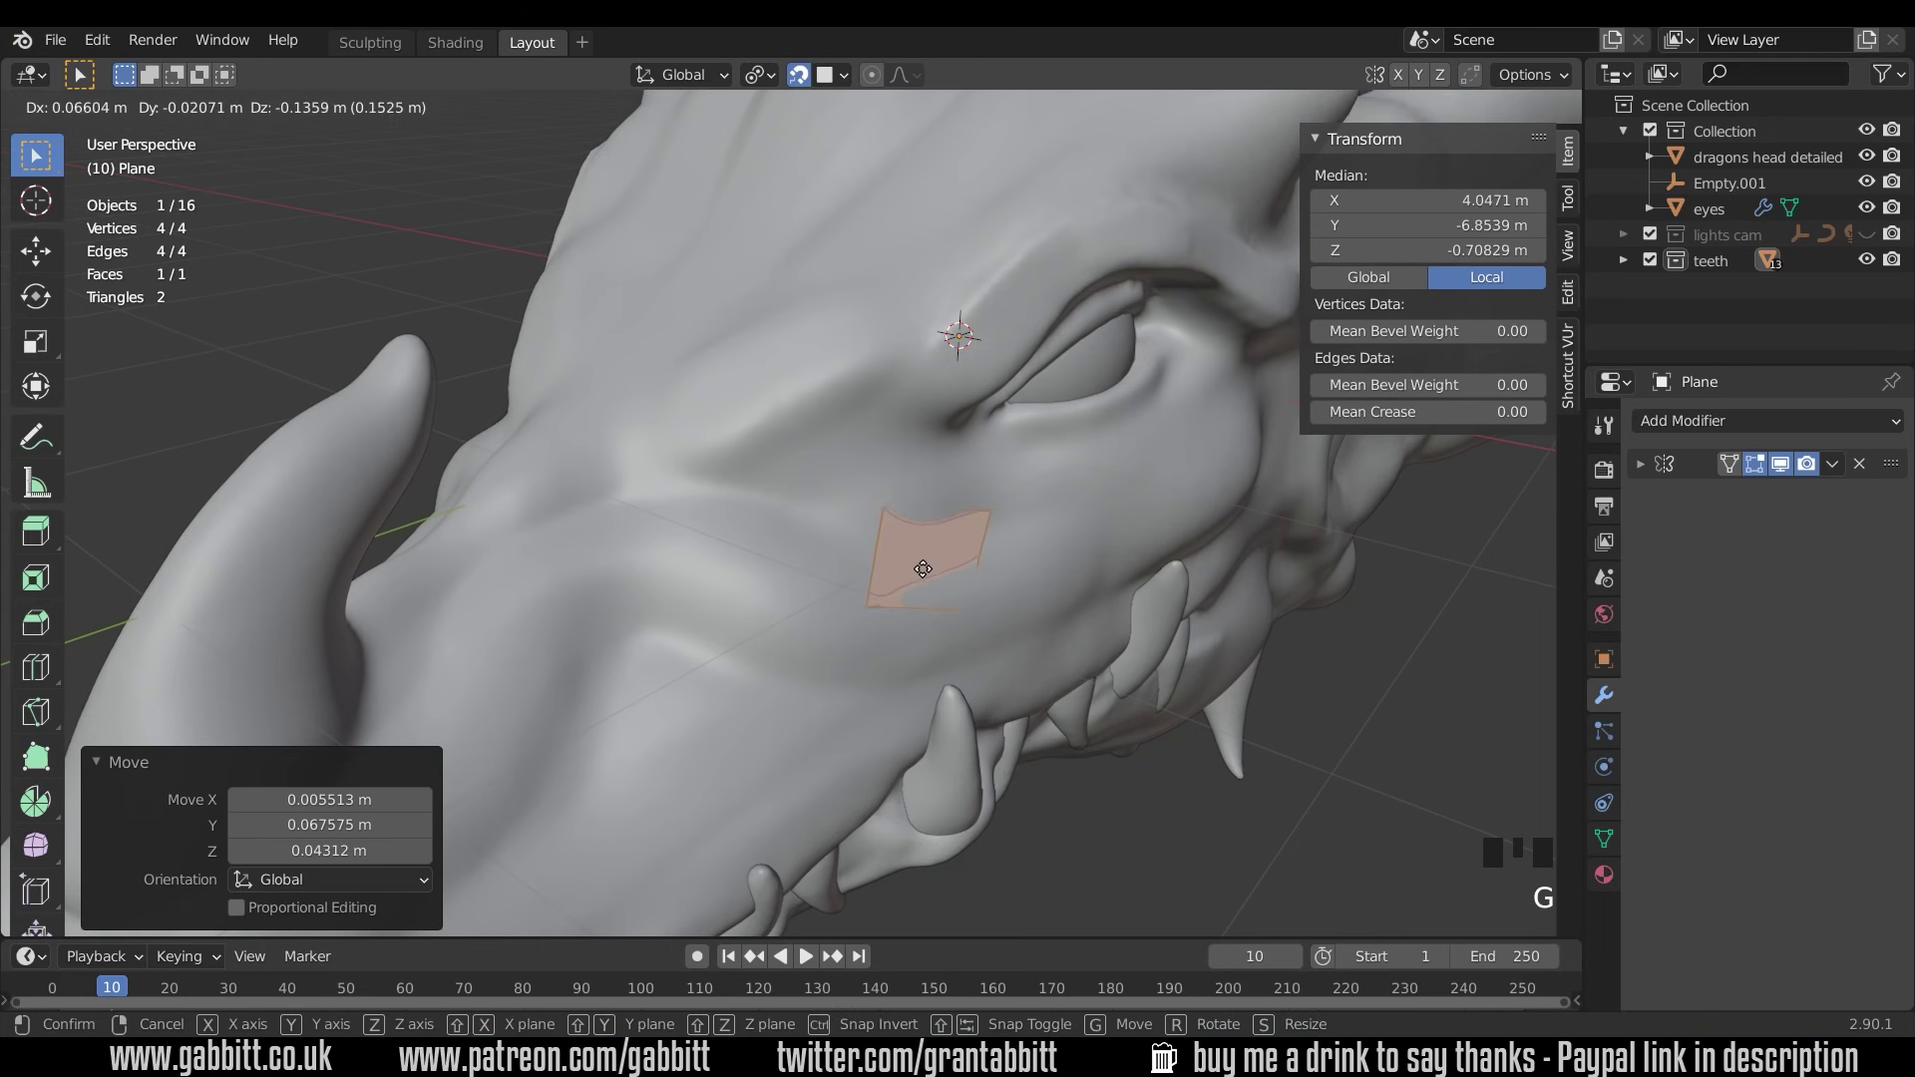
left_click(812, 568)
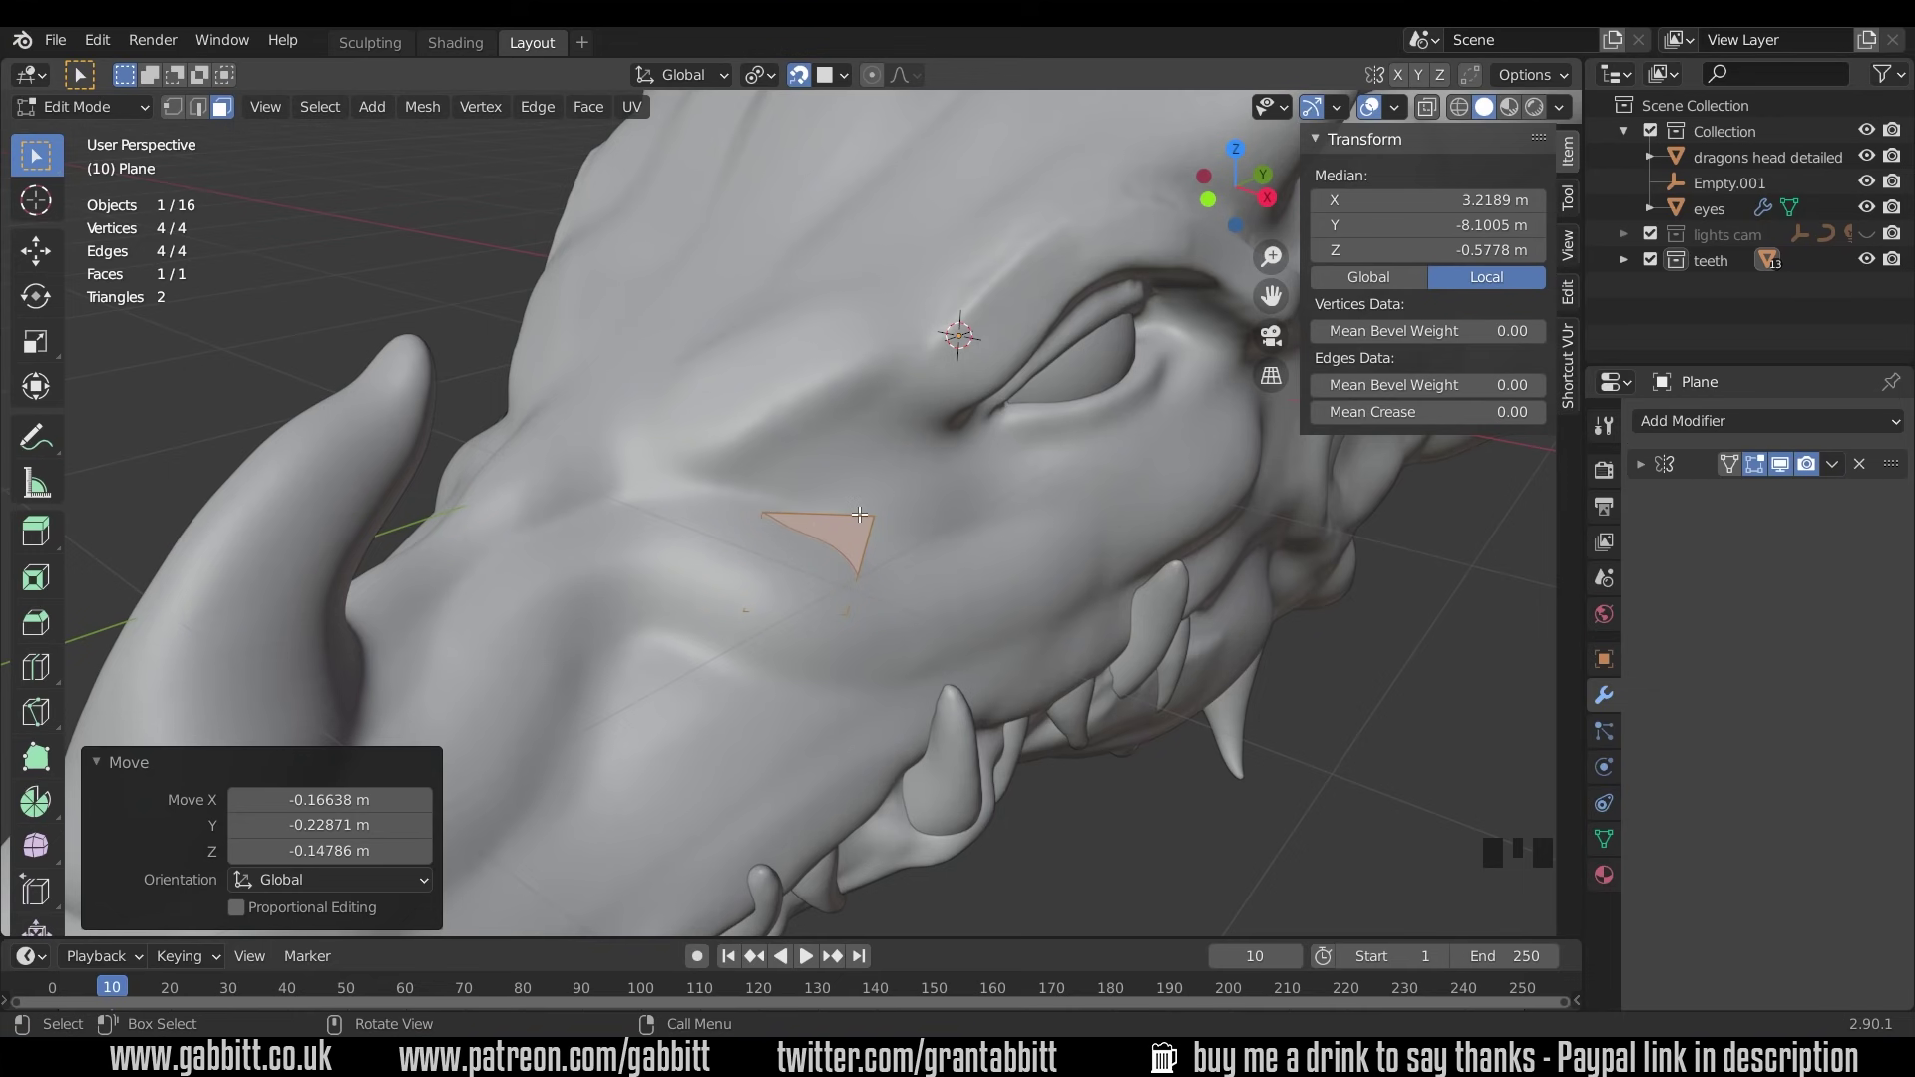
Uncheck Align Rotation to Target in the snapping options and start moving the face.
key("ctrl+shift+Tab")
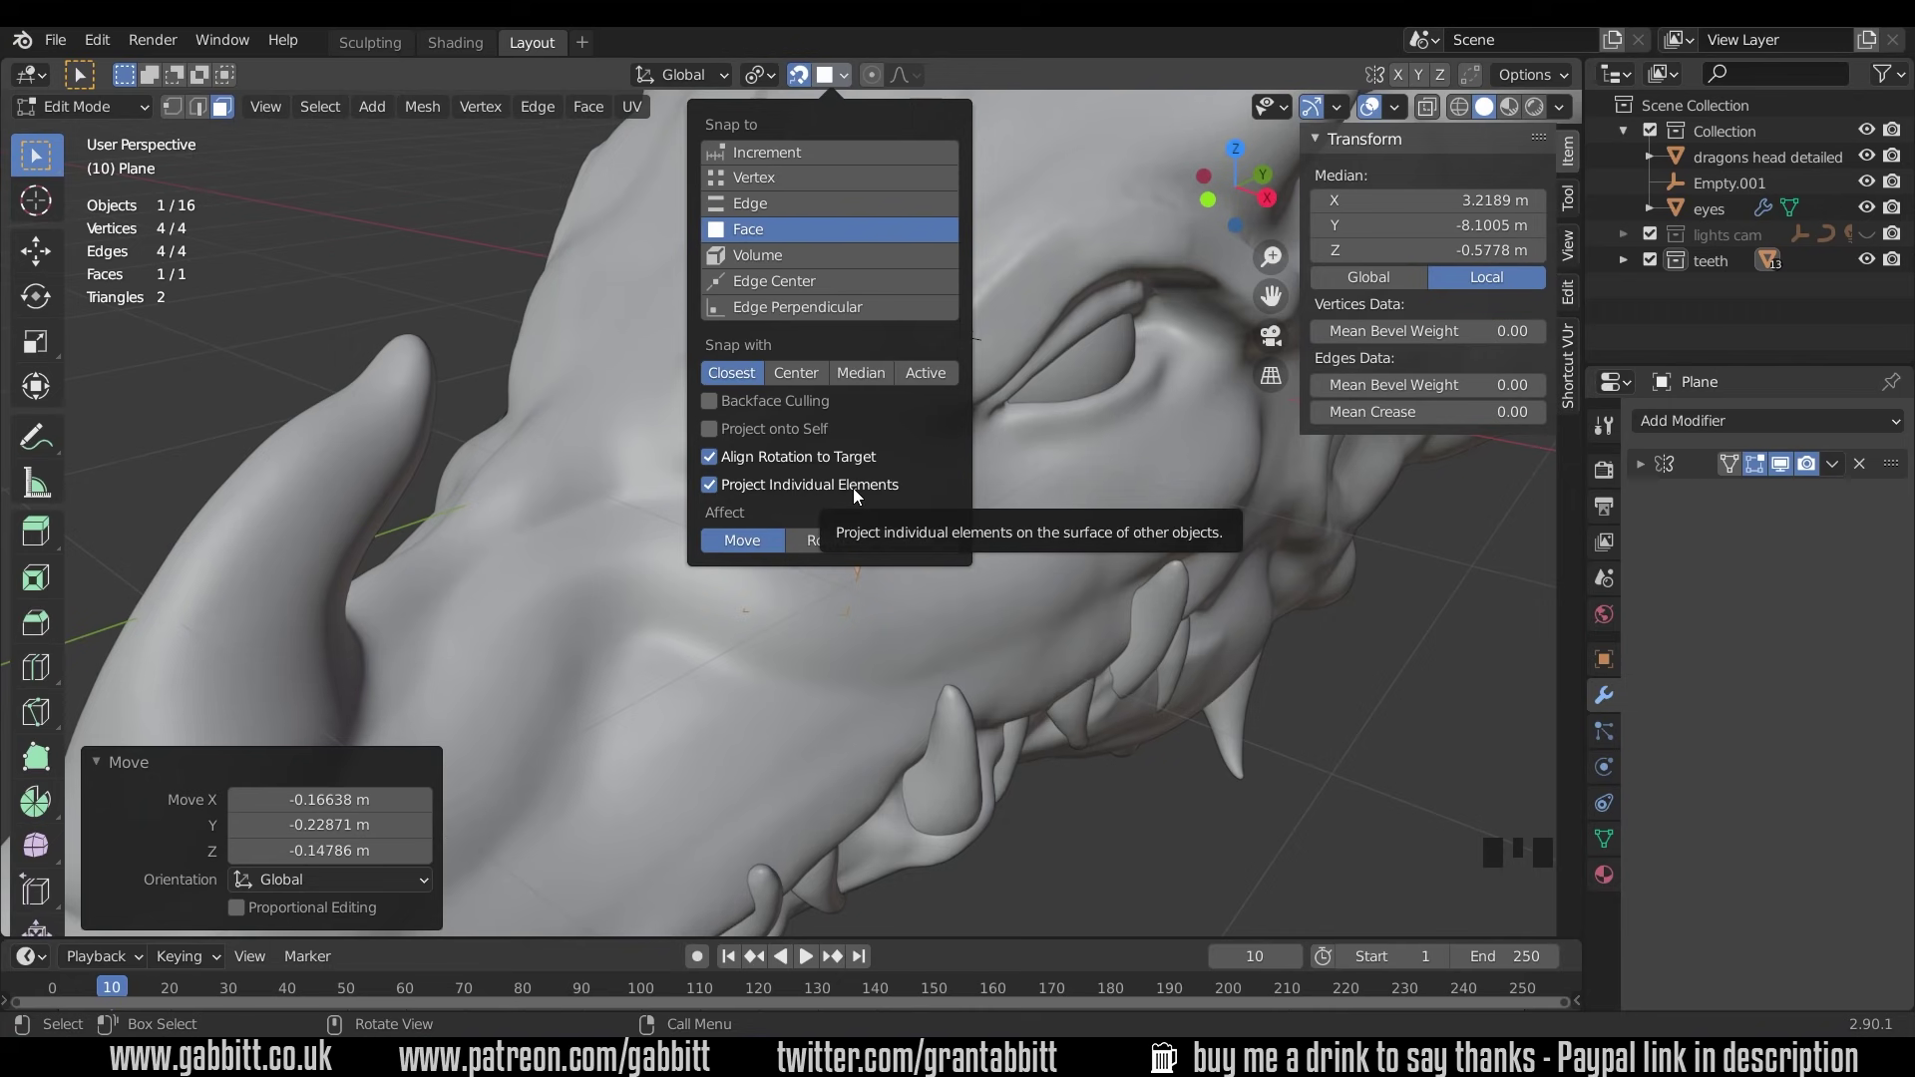
left_click(708, 458)
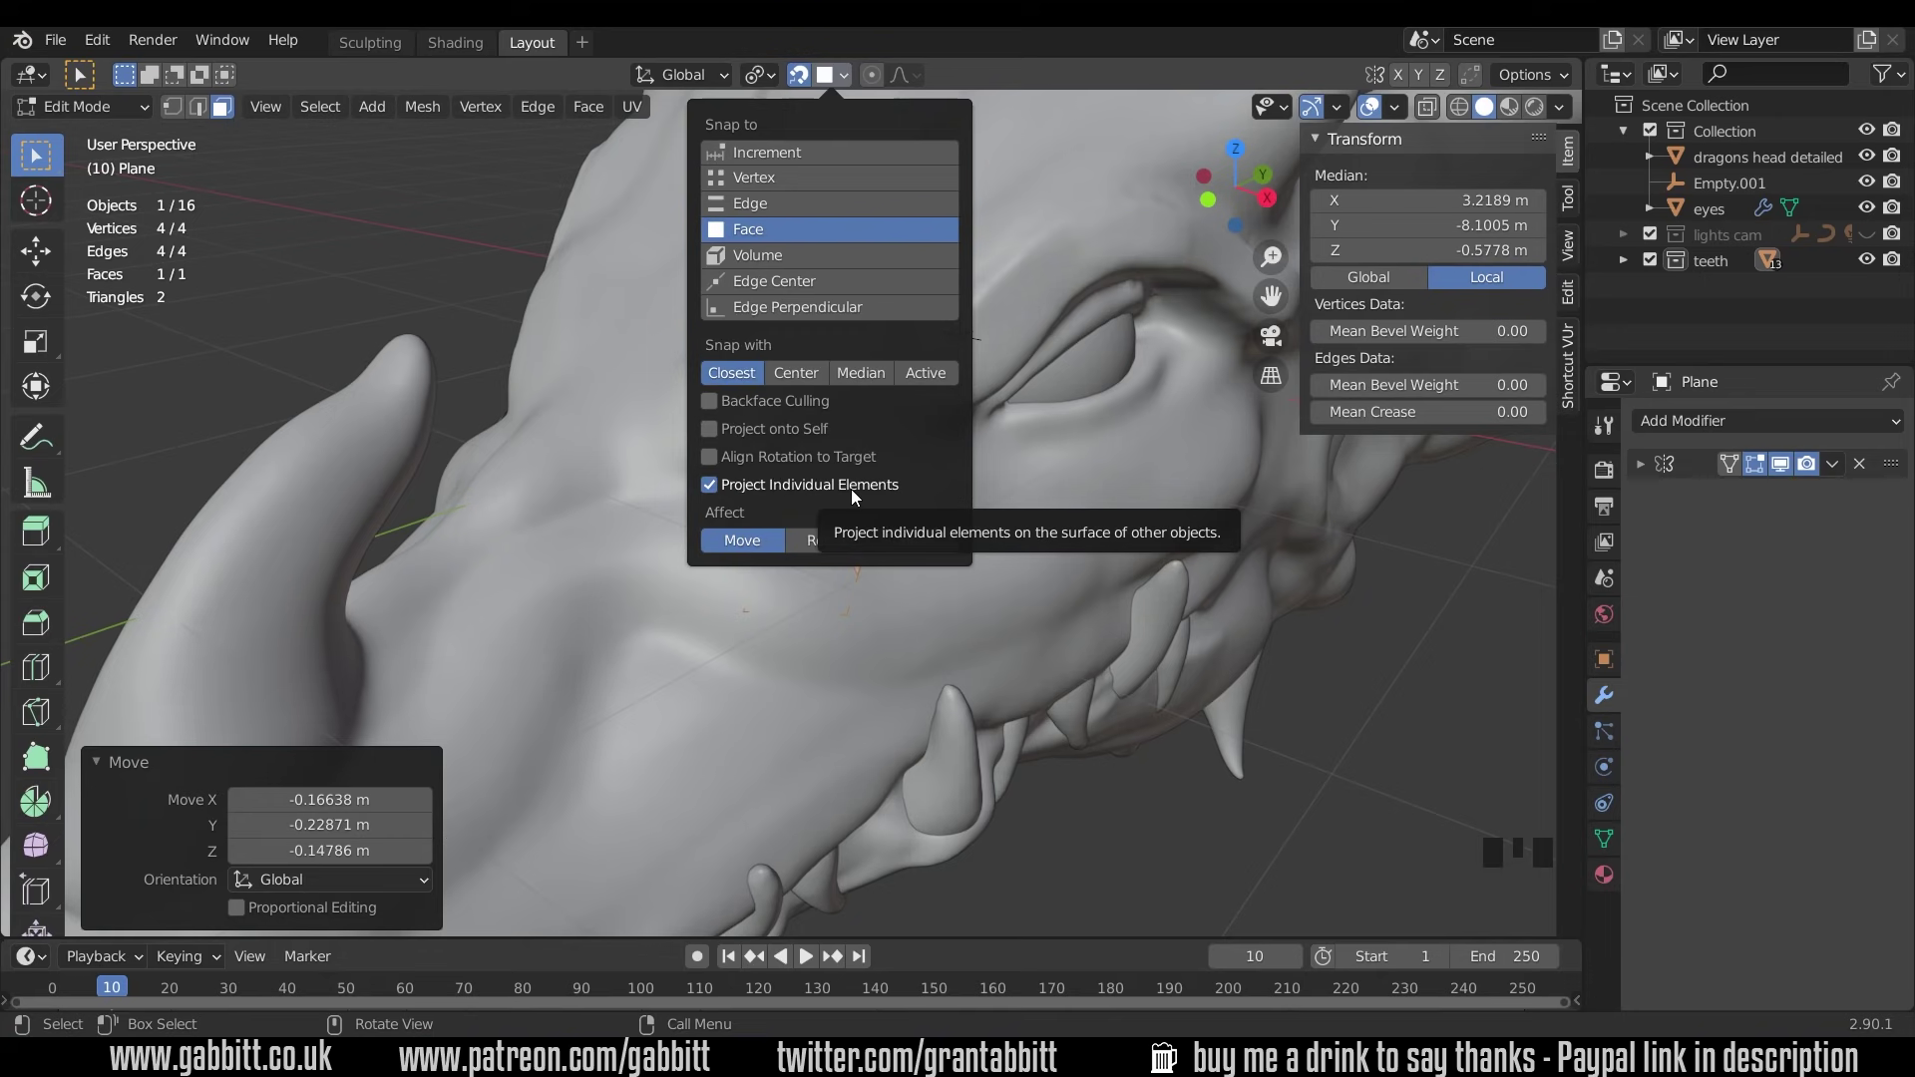
key("g")
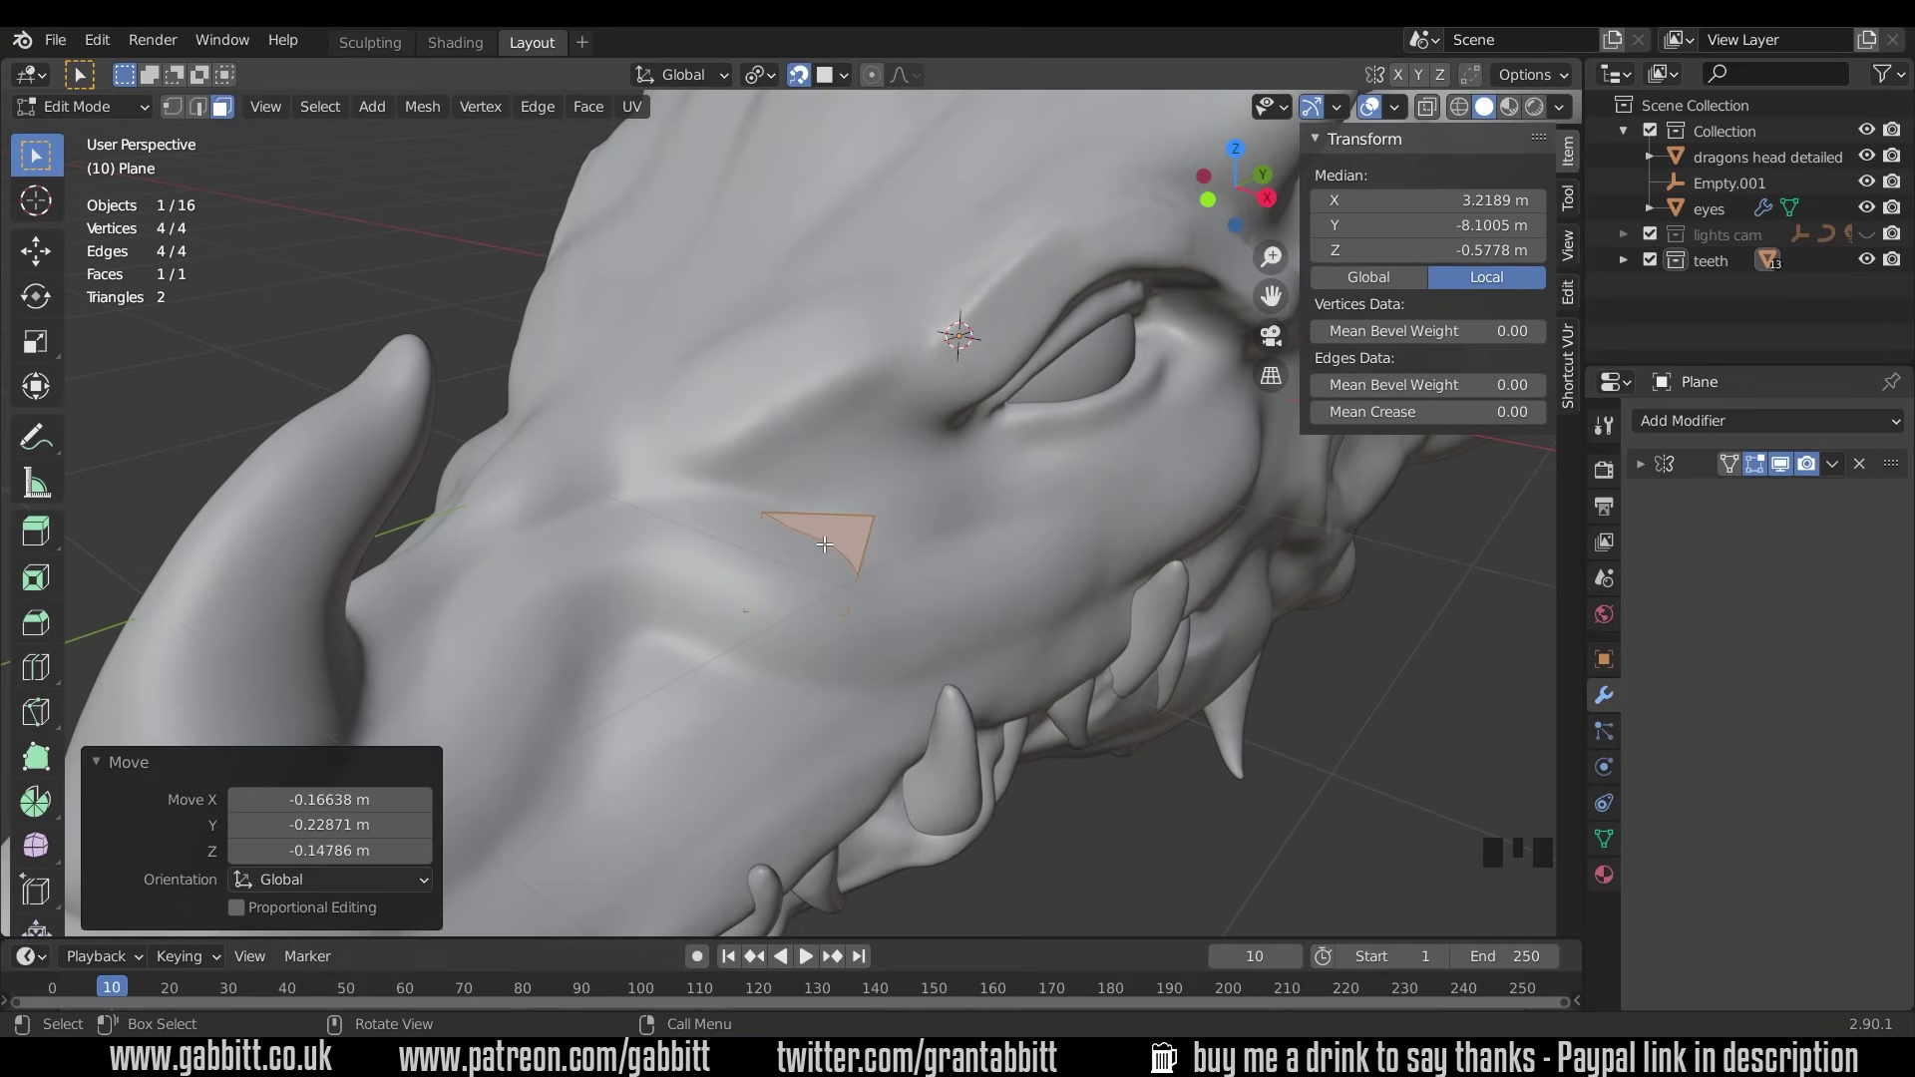
Place the face below the eye and resize it, first to 0.598 then to 1.369.
left_click(928, 527)
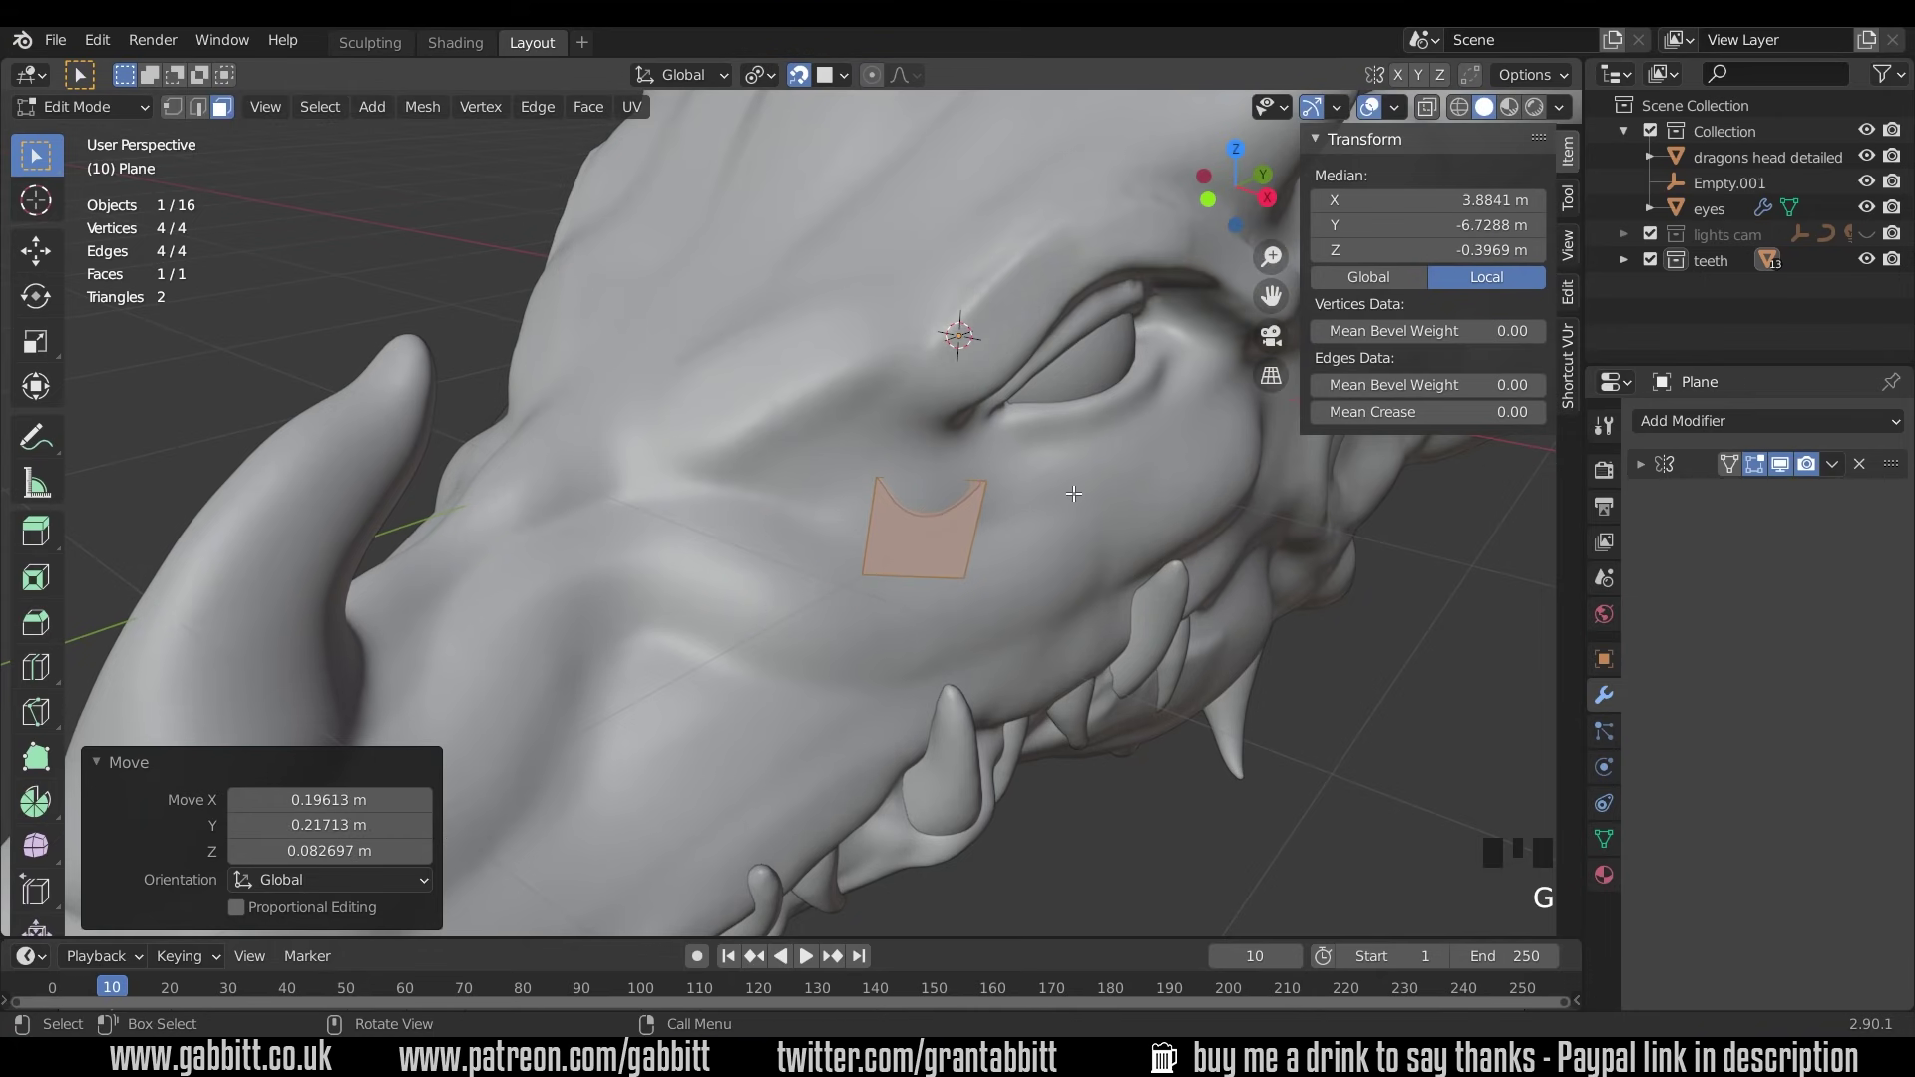
key("s")
left_click(1017, 513)
middle_click_drag(1017, 513, 883, 536)
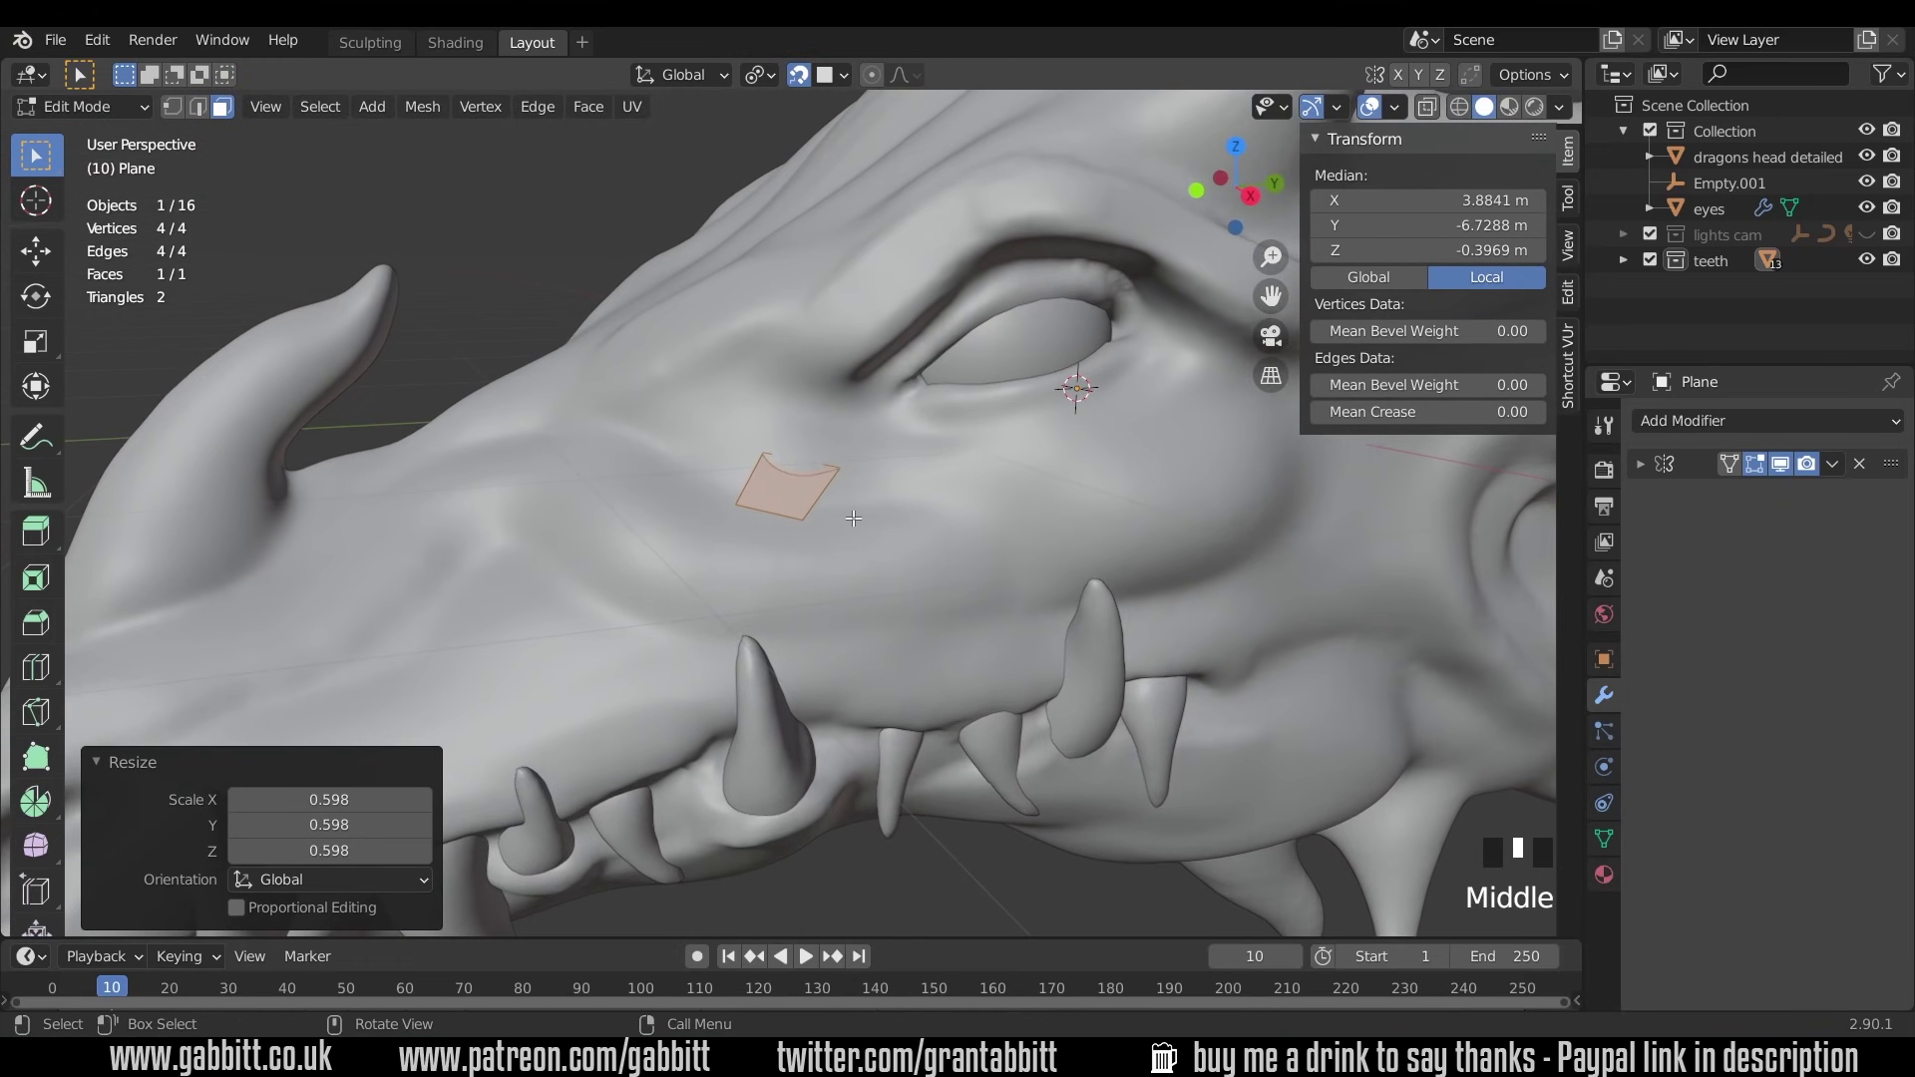
key("s")
left_click(884, 502)
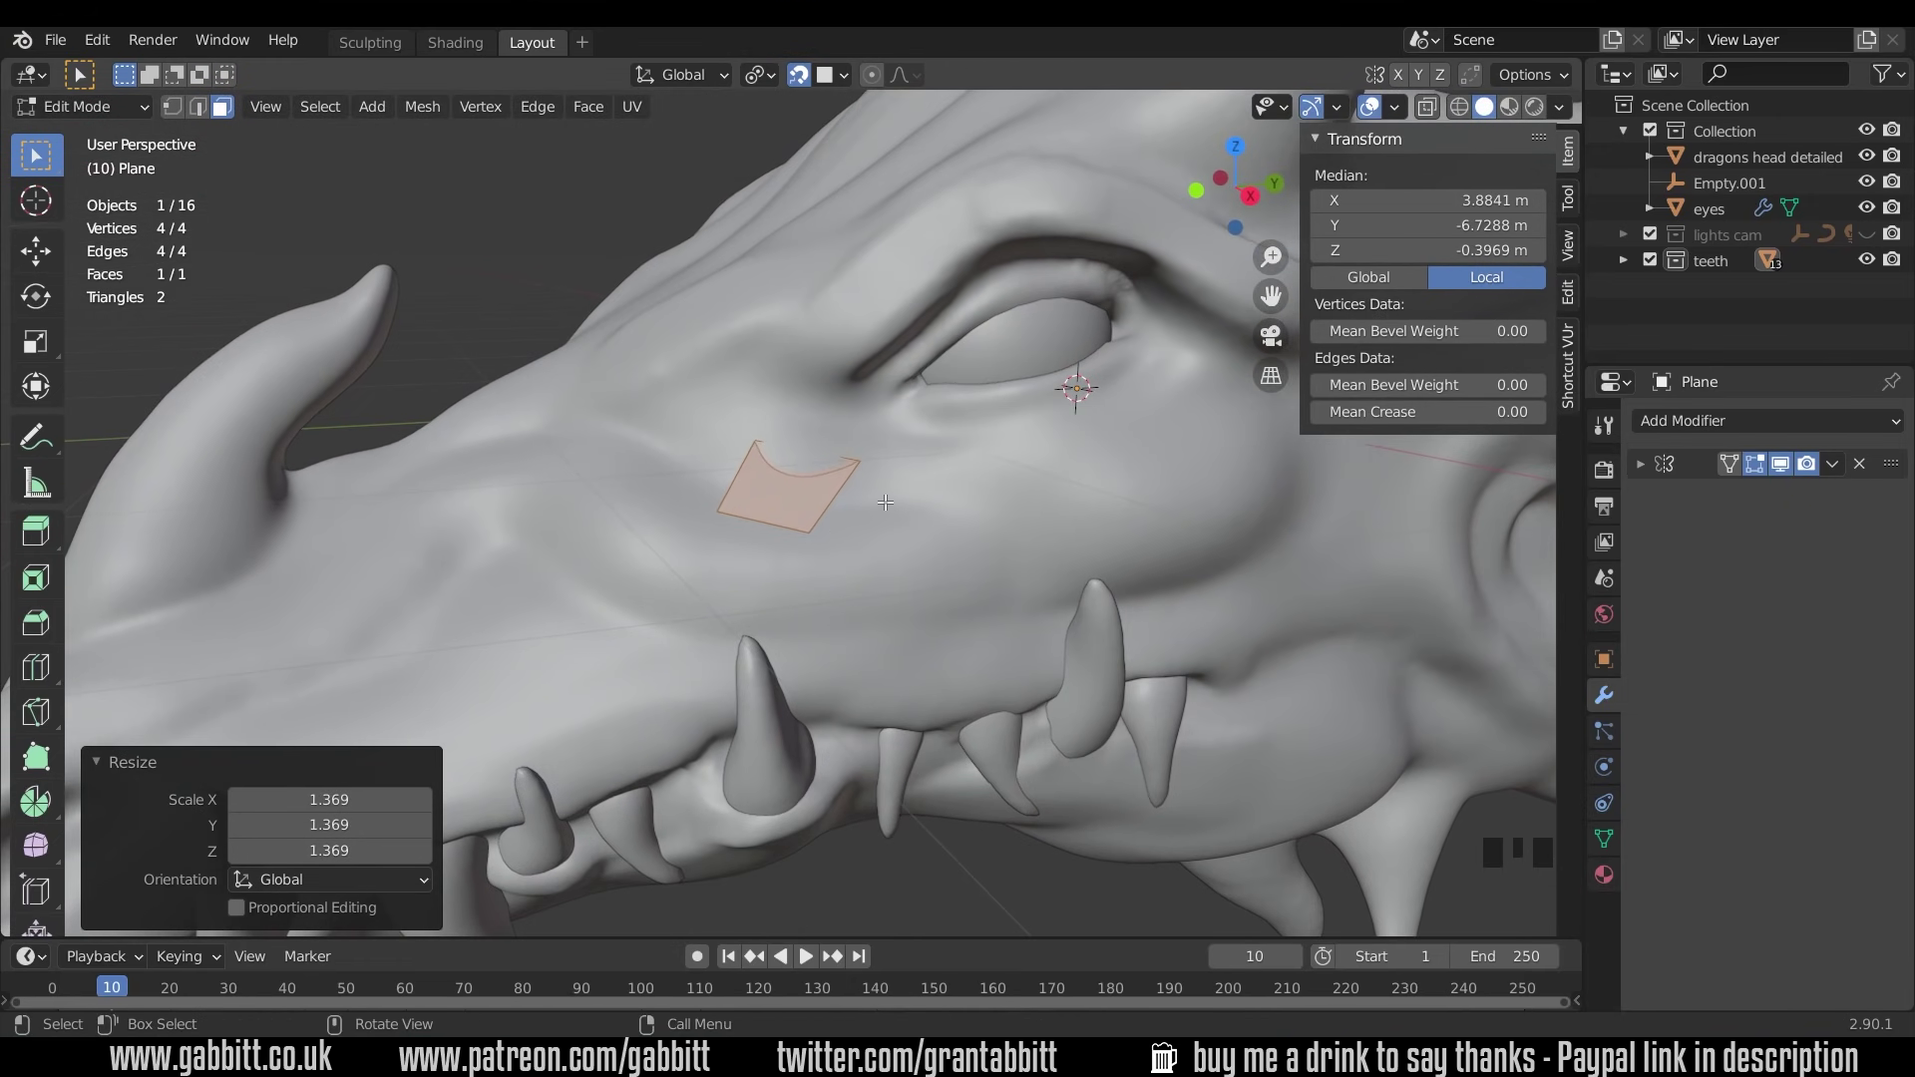
Extrude one edge six times into a strip of faces curving beneath the eye.
key("2")
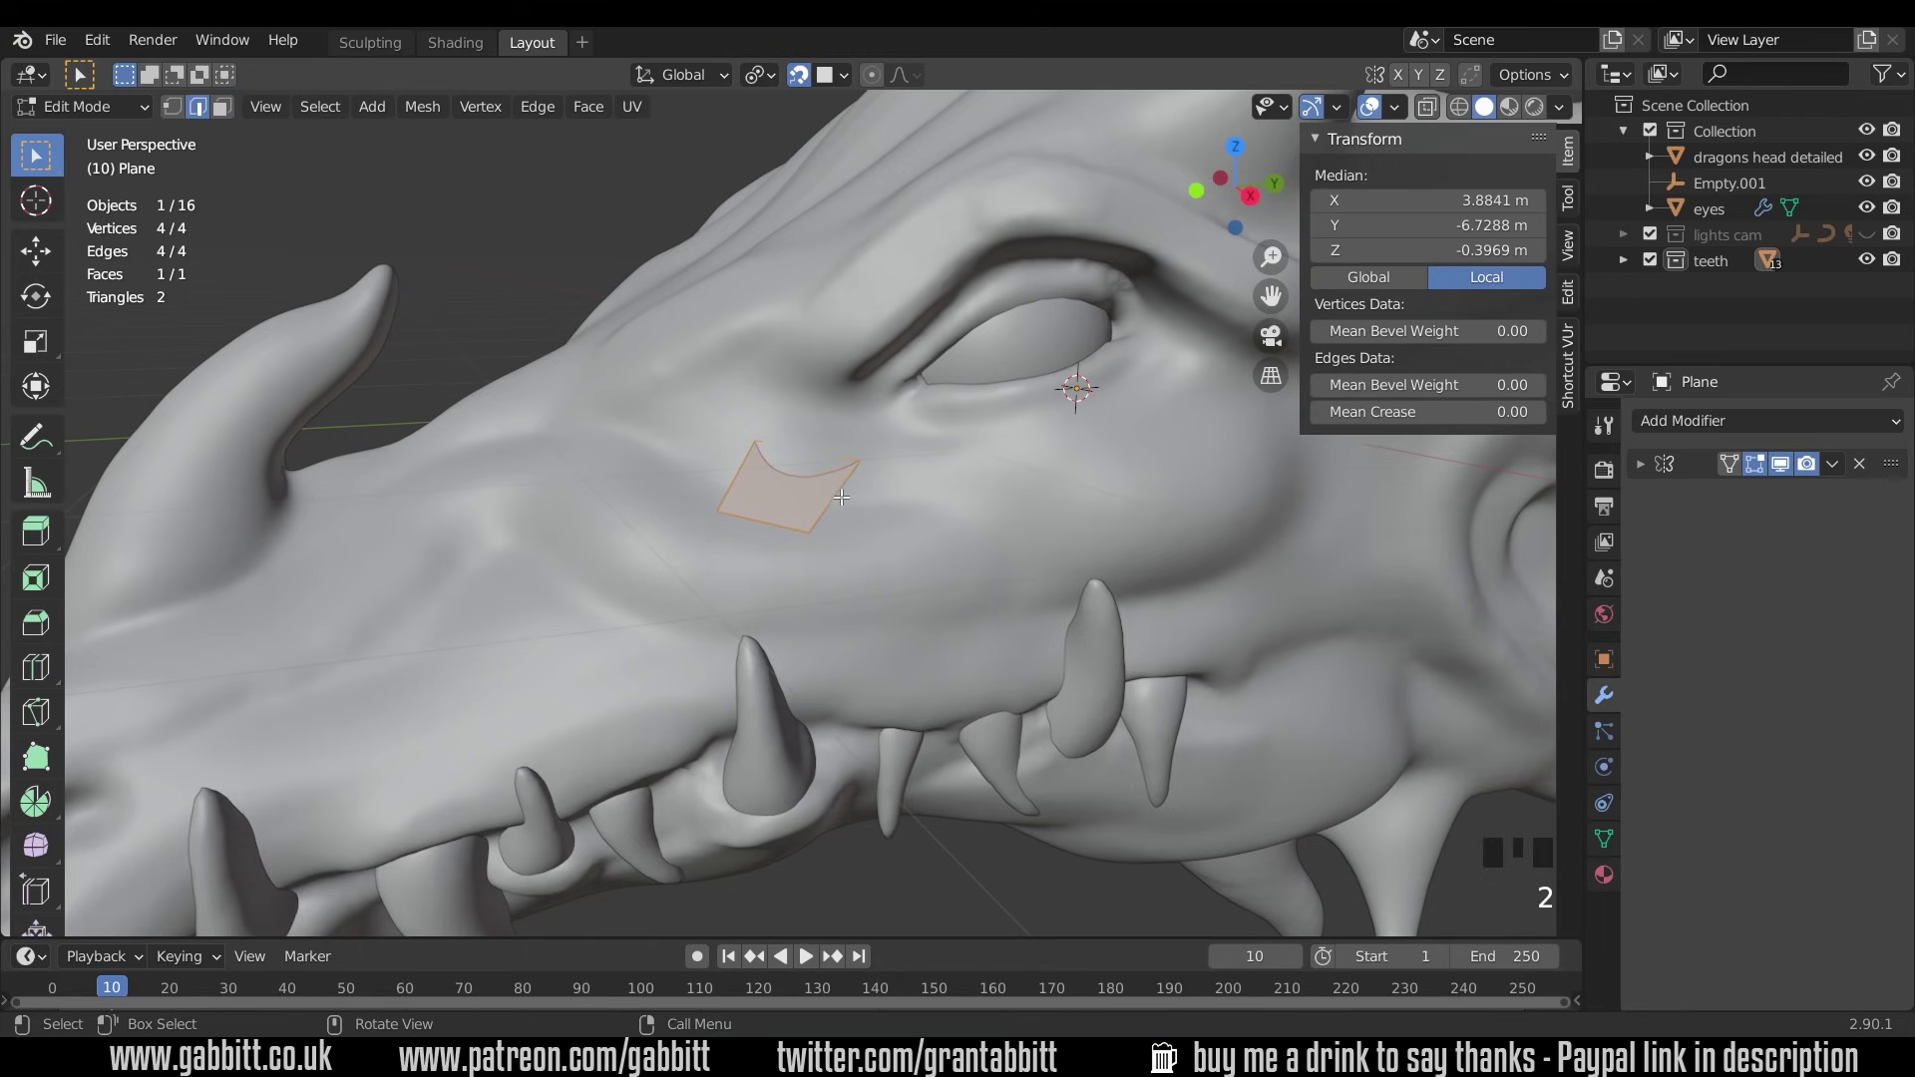
left_click(840, 496)
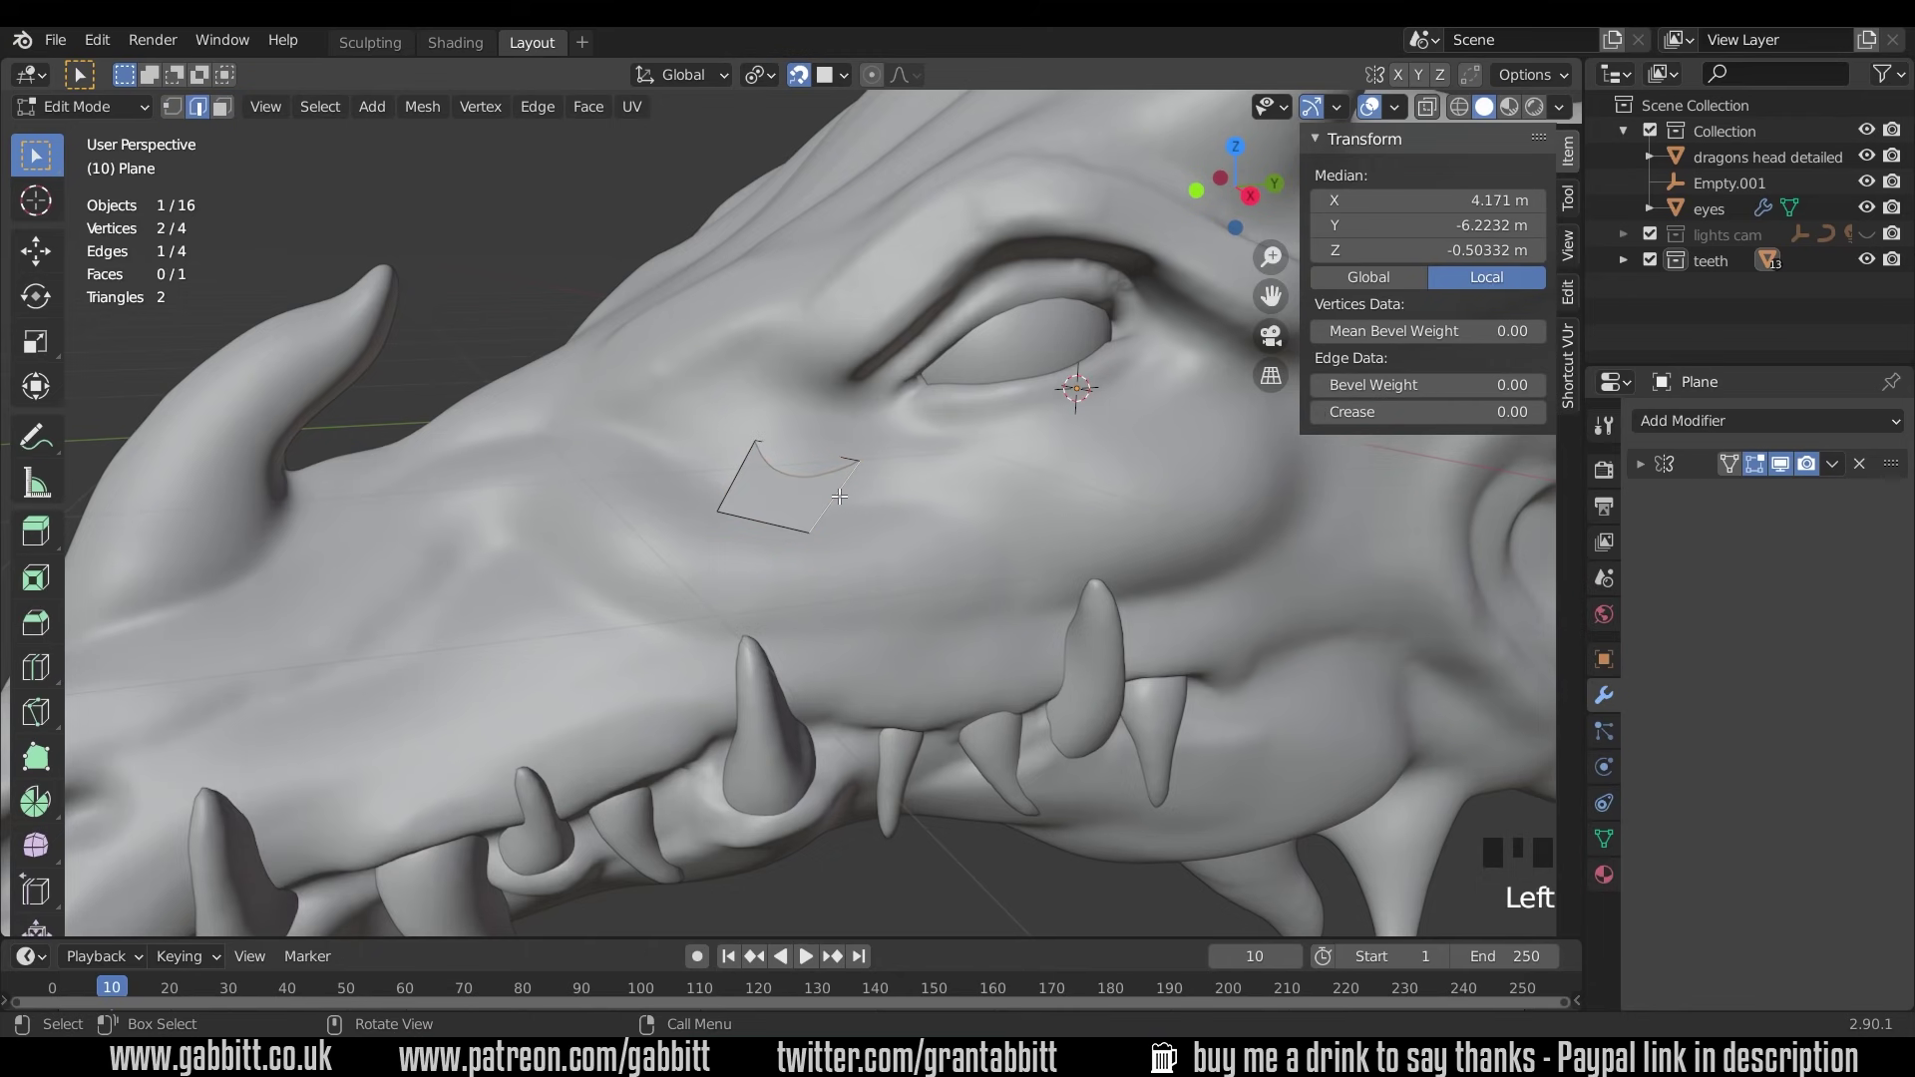
right_click(894, 481, "ctrl")
right_click(994, 473, "ctrl")
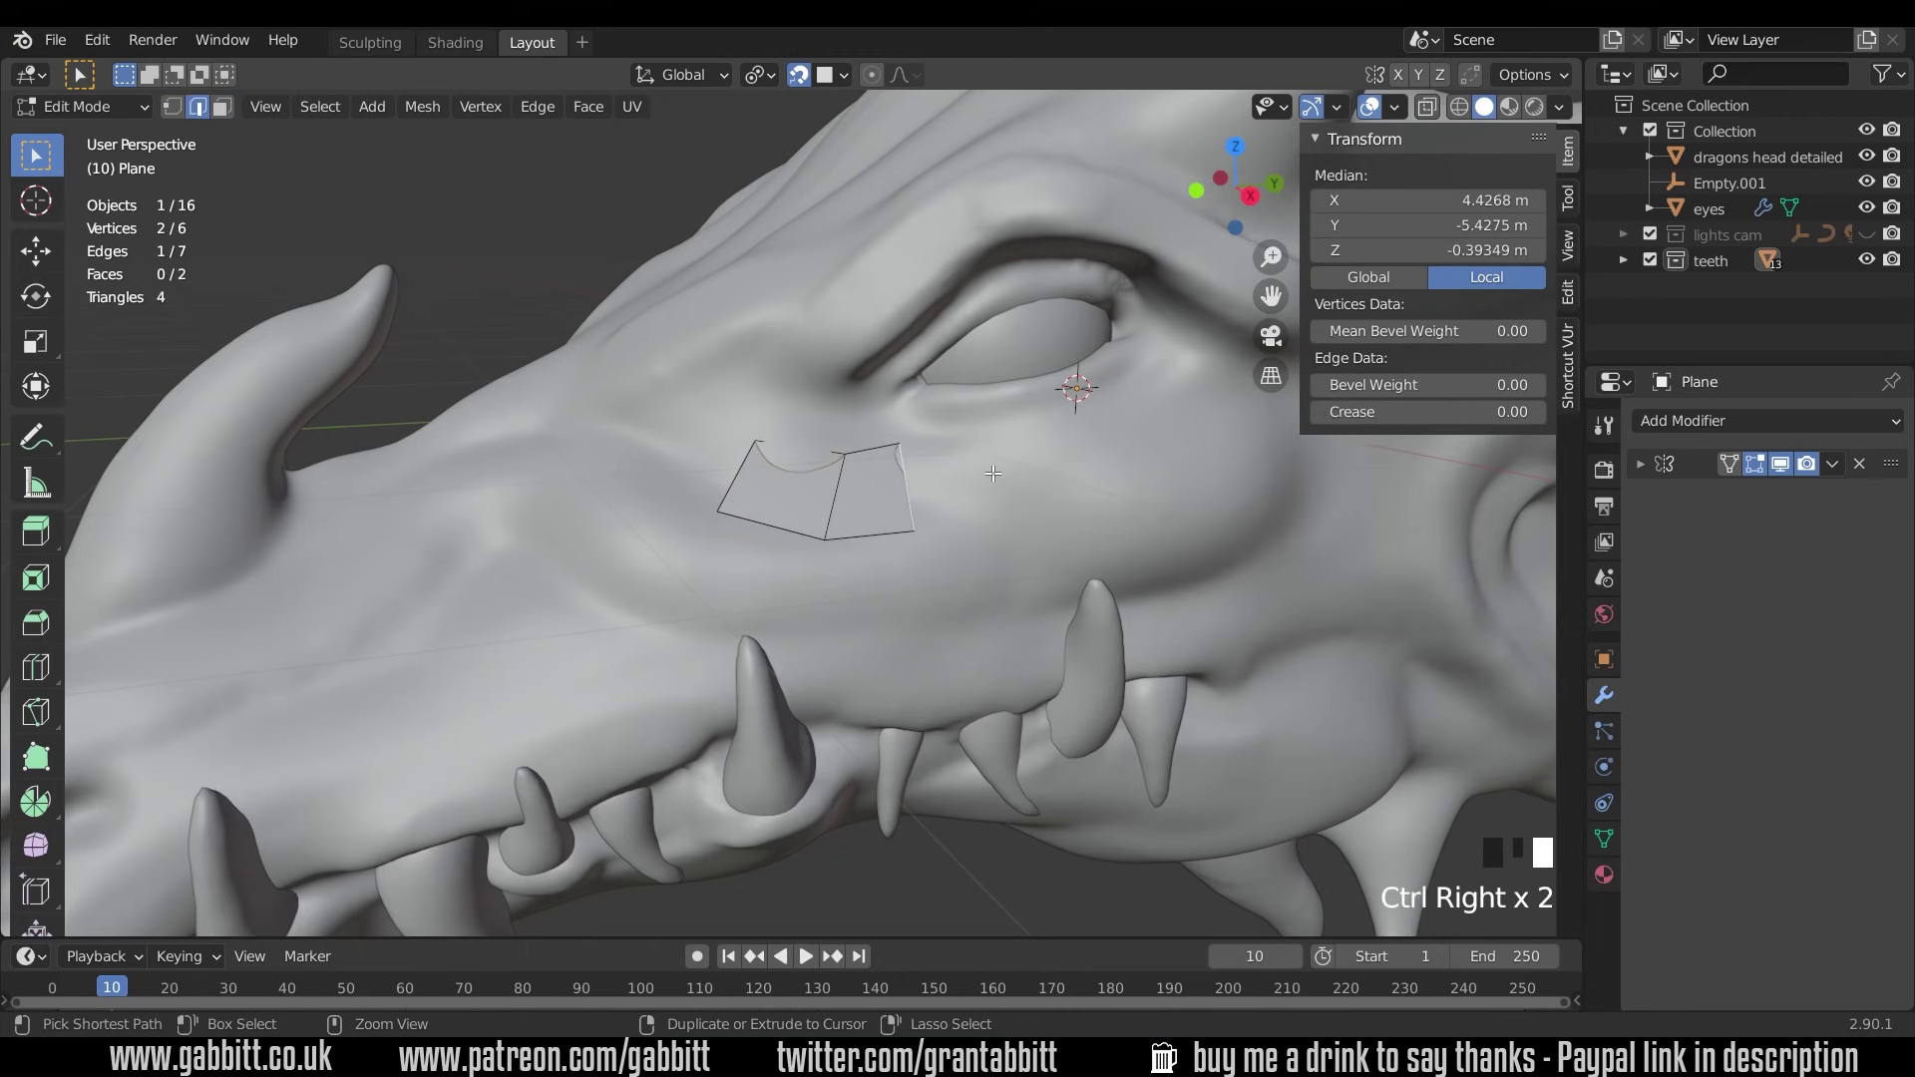
right_click(1082, 460, "ctrl")
right_click(1143, 446, "ctrl")
middle_click_drag(1143, 445, 848, 556)
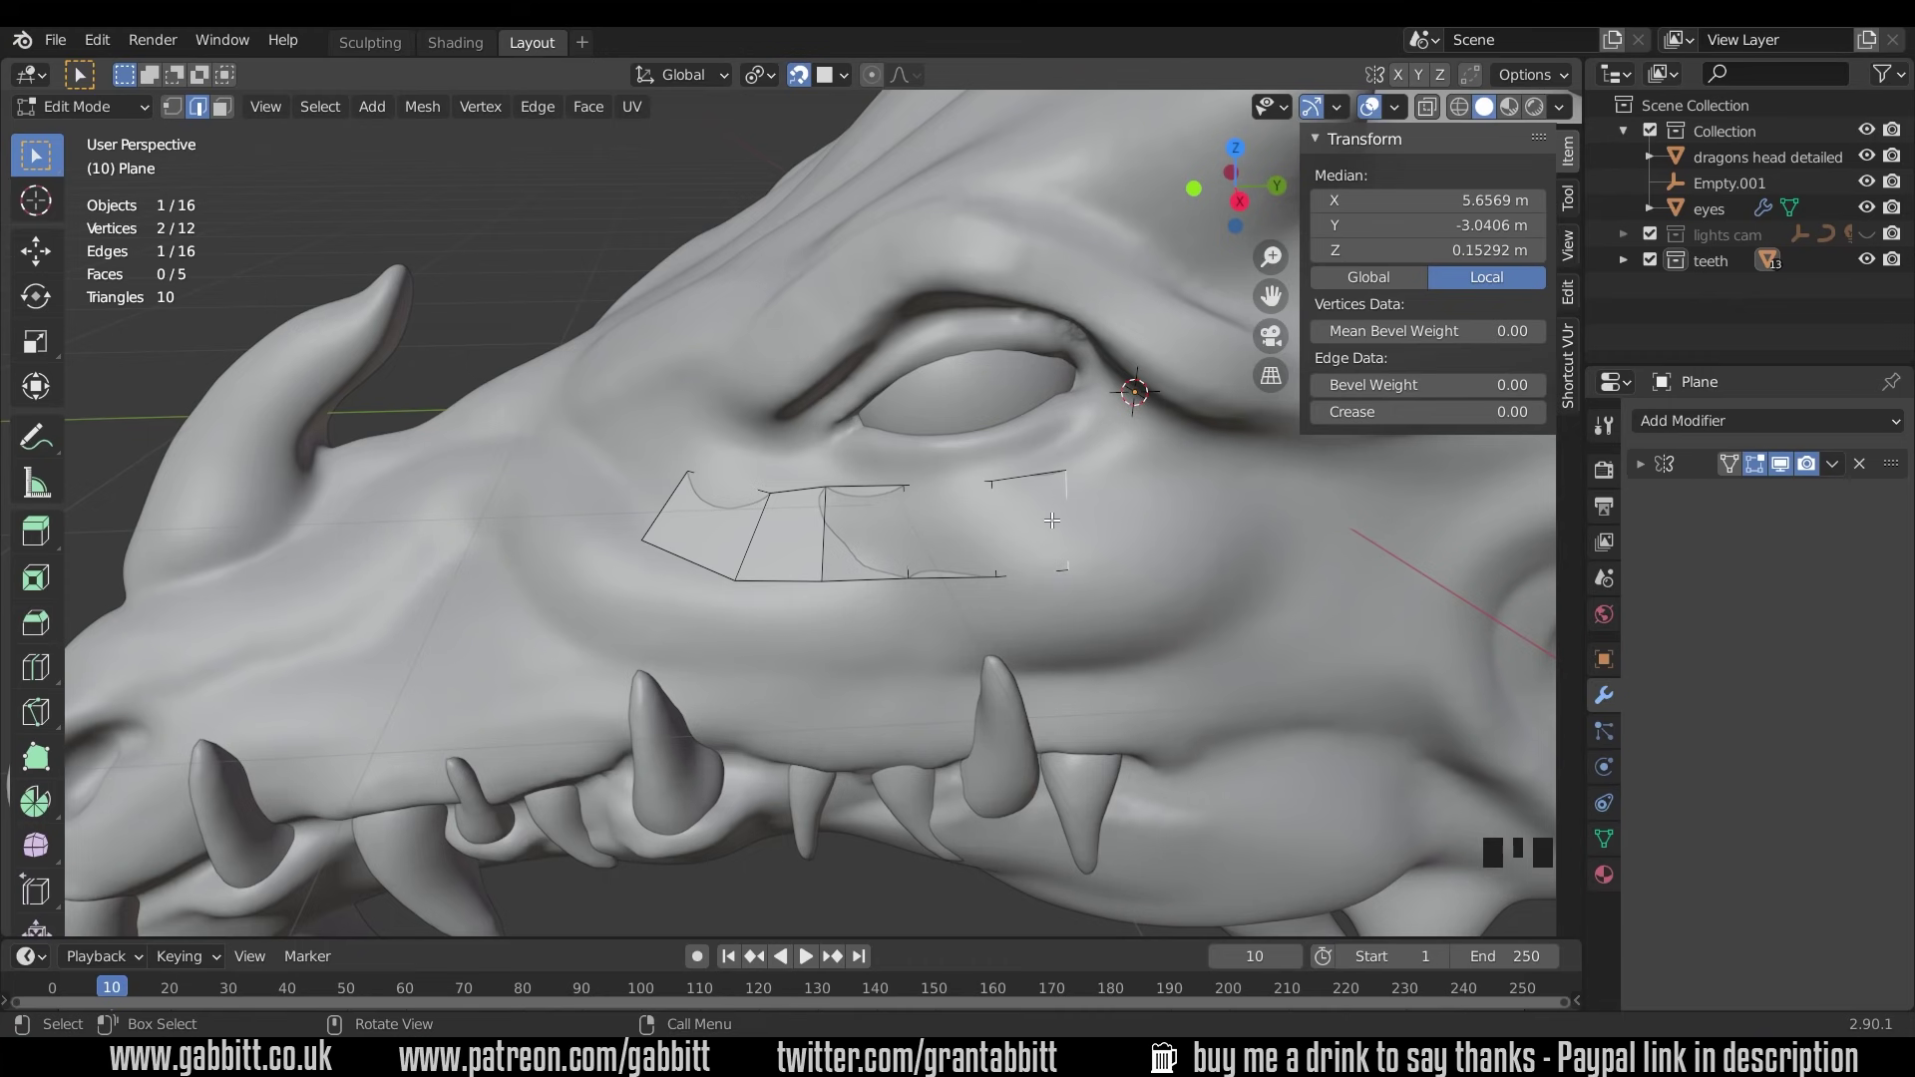
right_click(1117, 498, "ctrl")
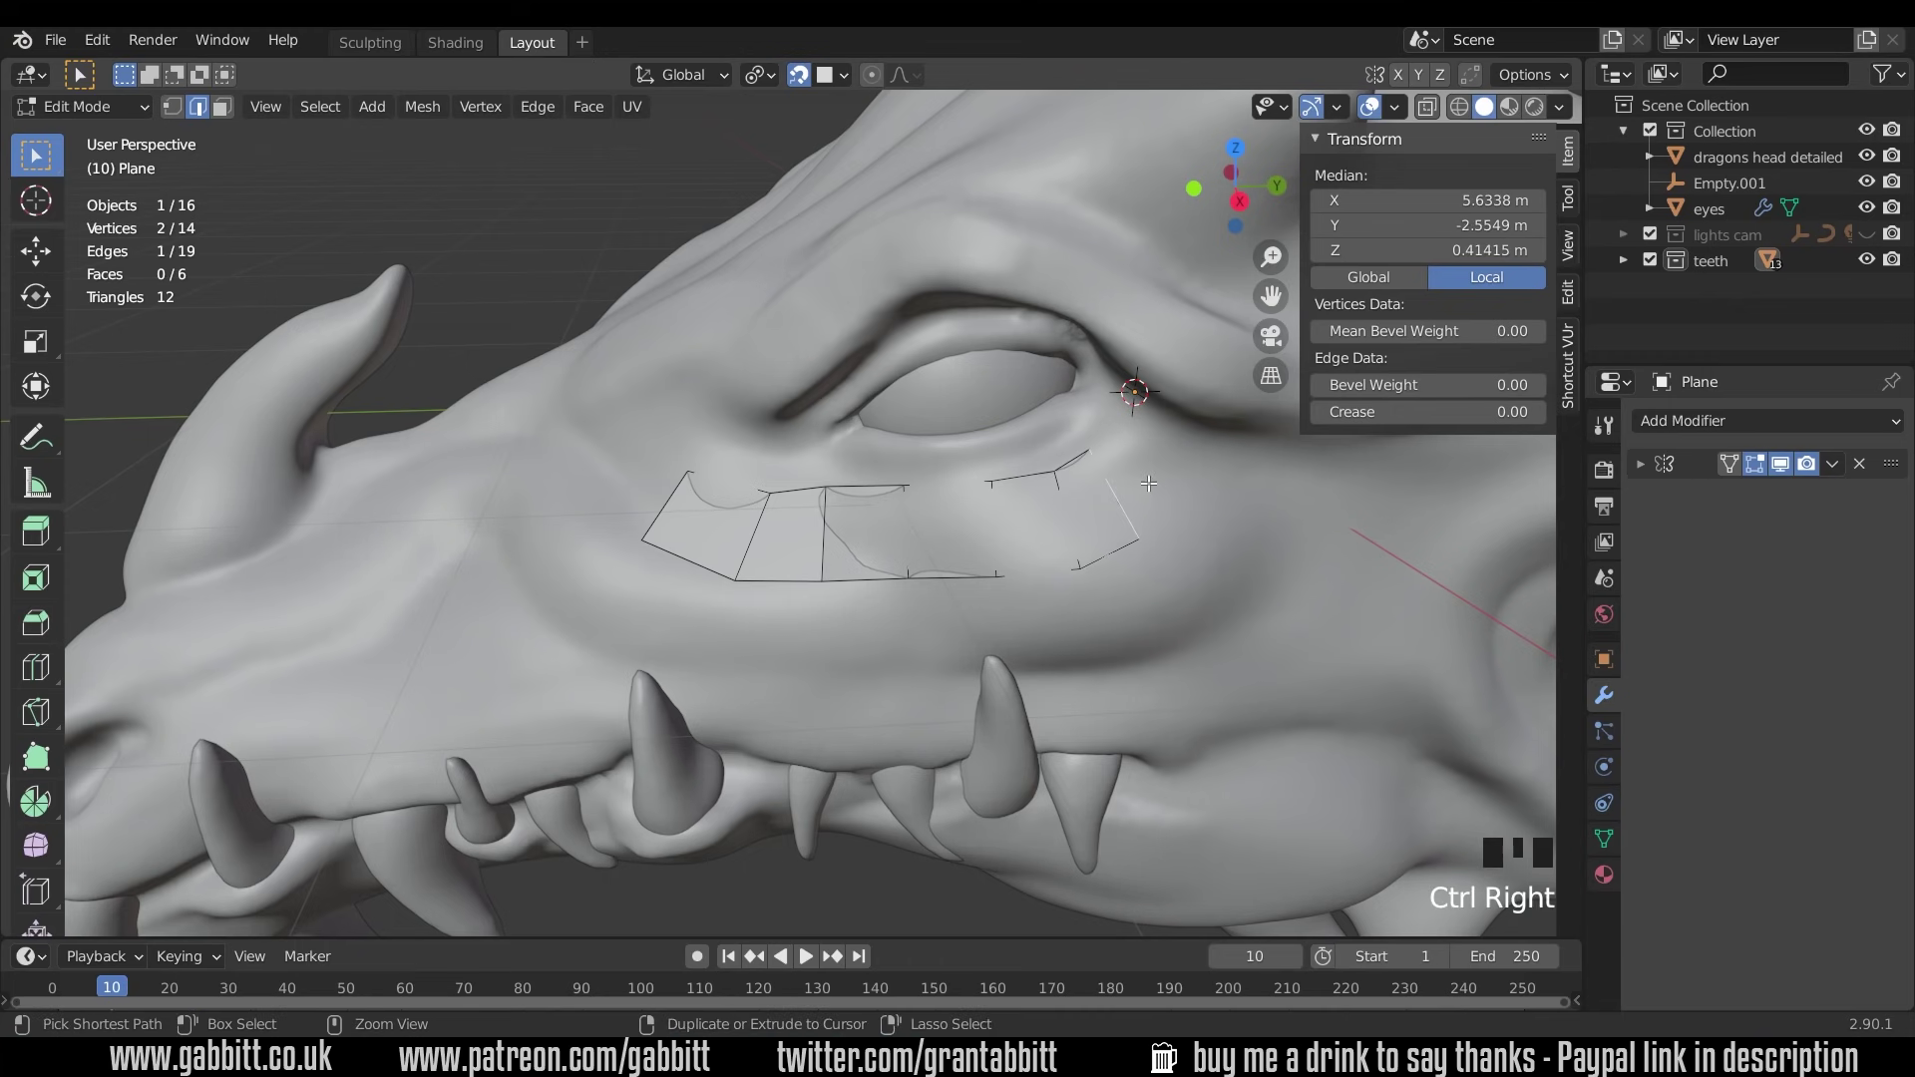
right_click(1169, 476, "ctrl")
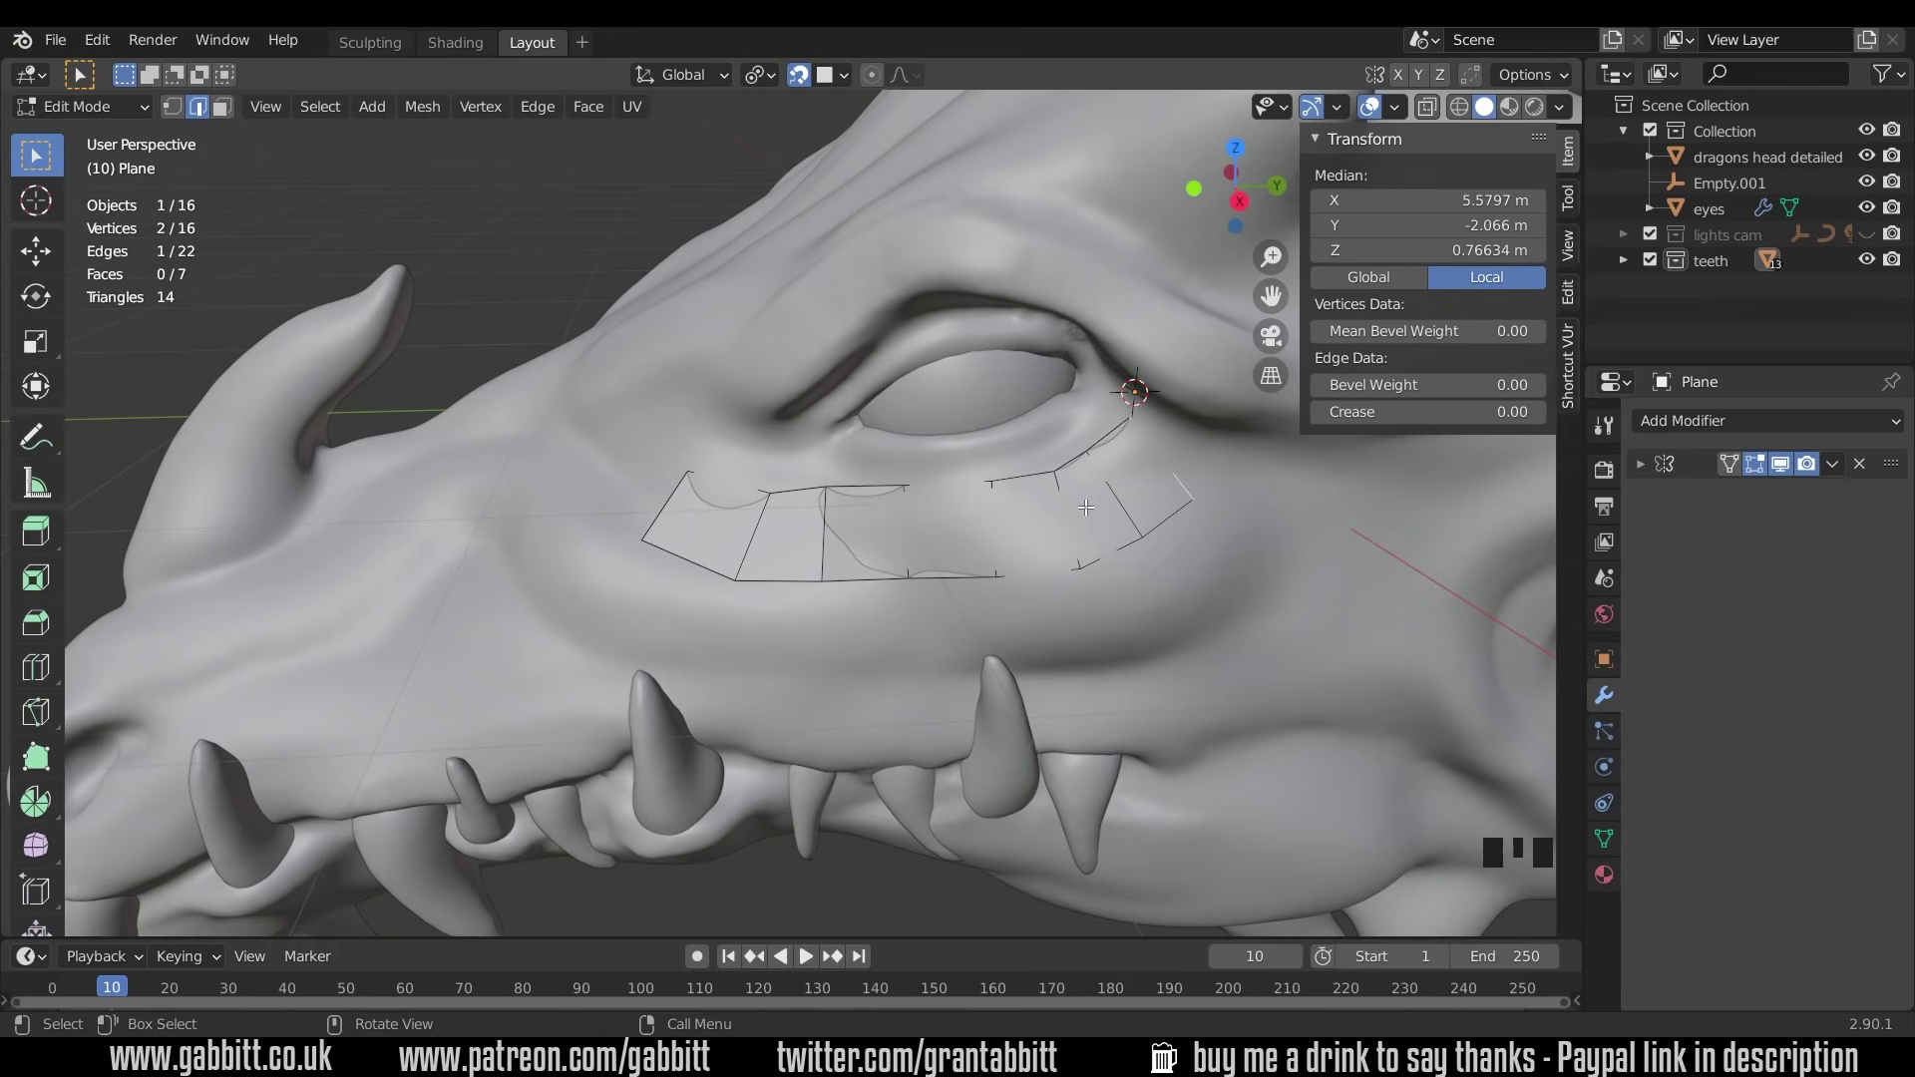
Add a Shrinkwrap modifier to the strip with the dragon head picked as its target.
left_click(1720, 423)
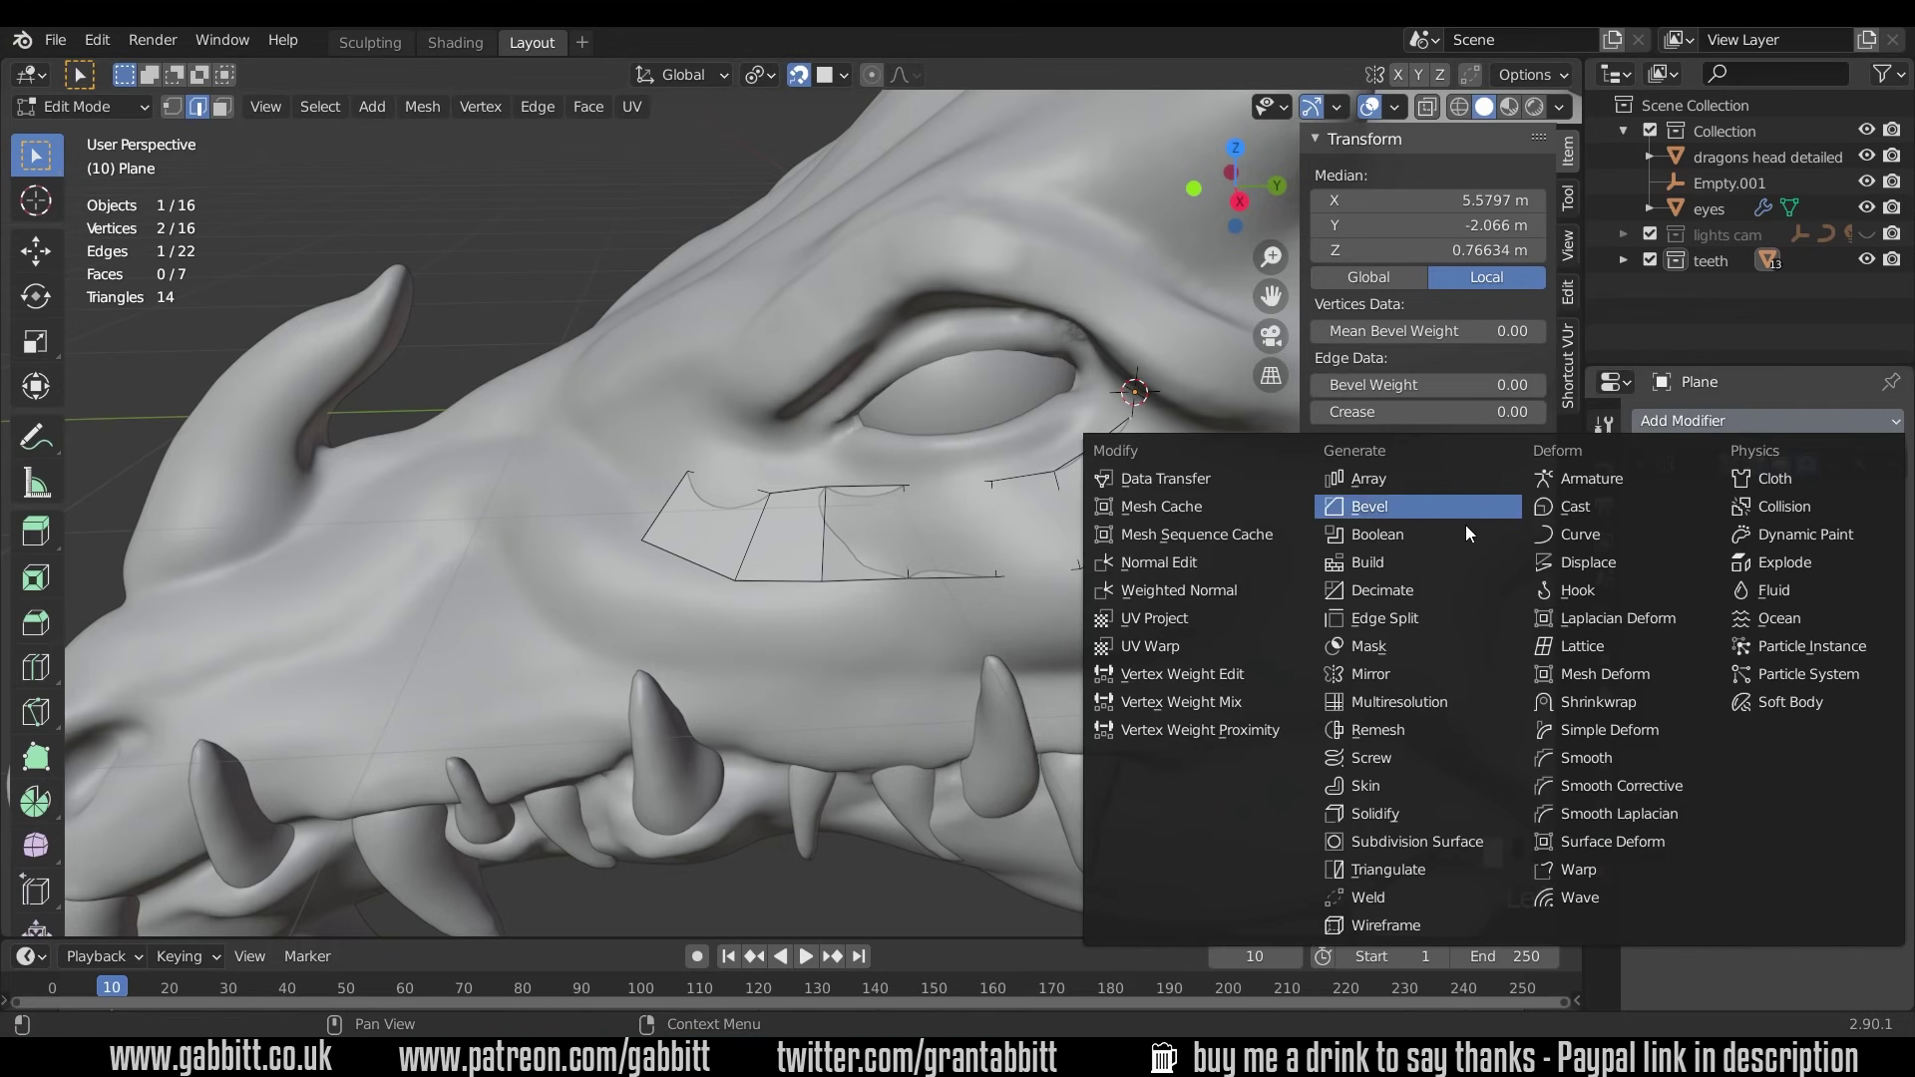
left_click(1612, 706)
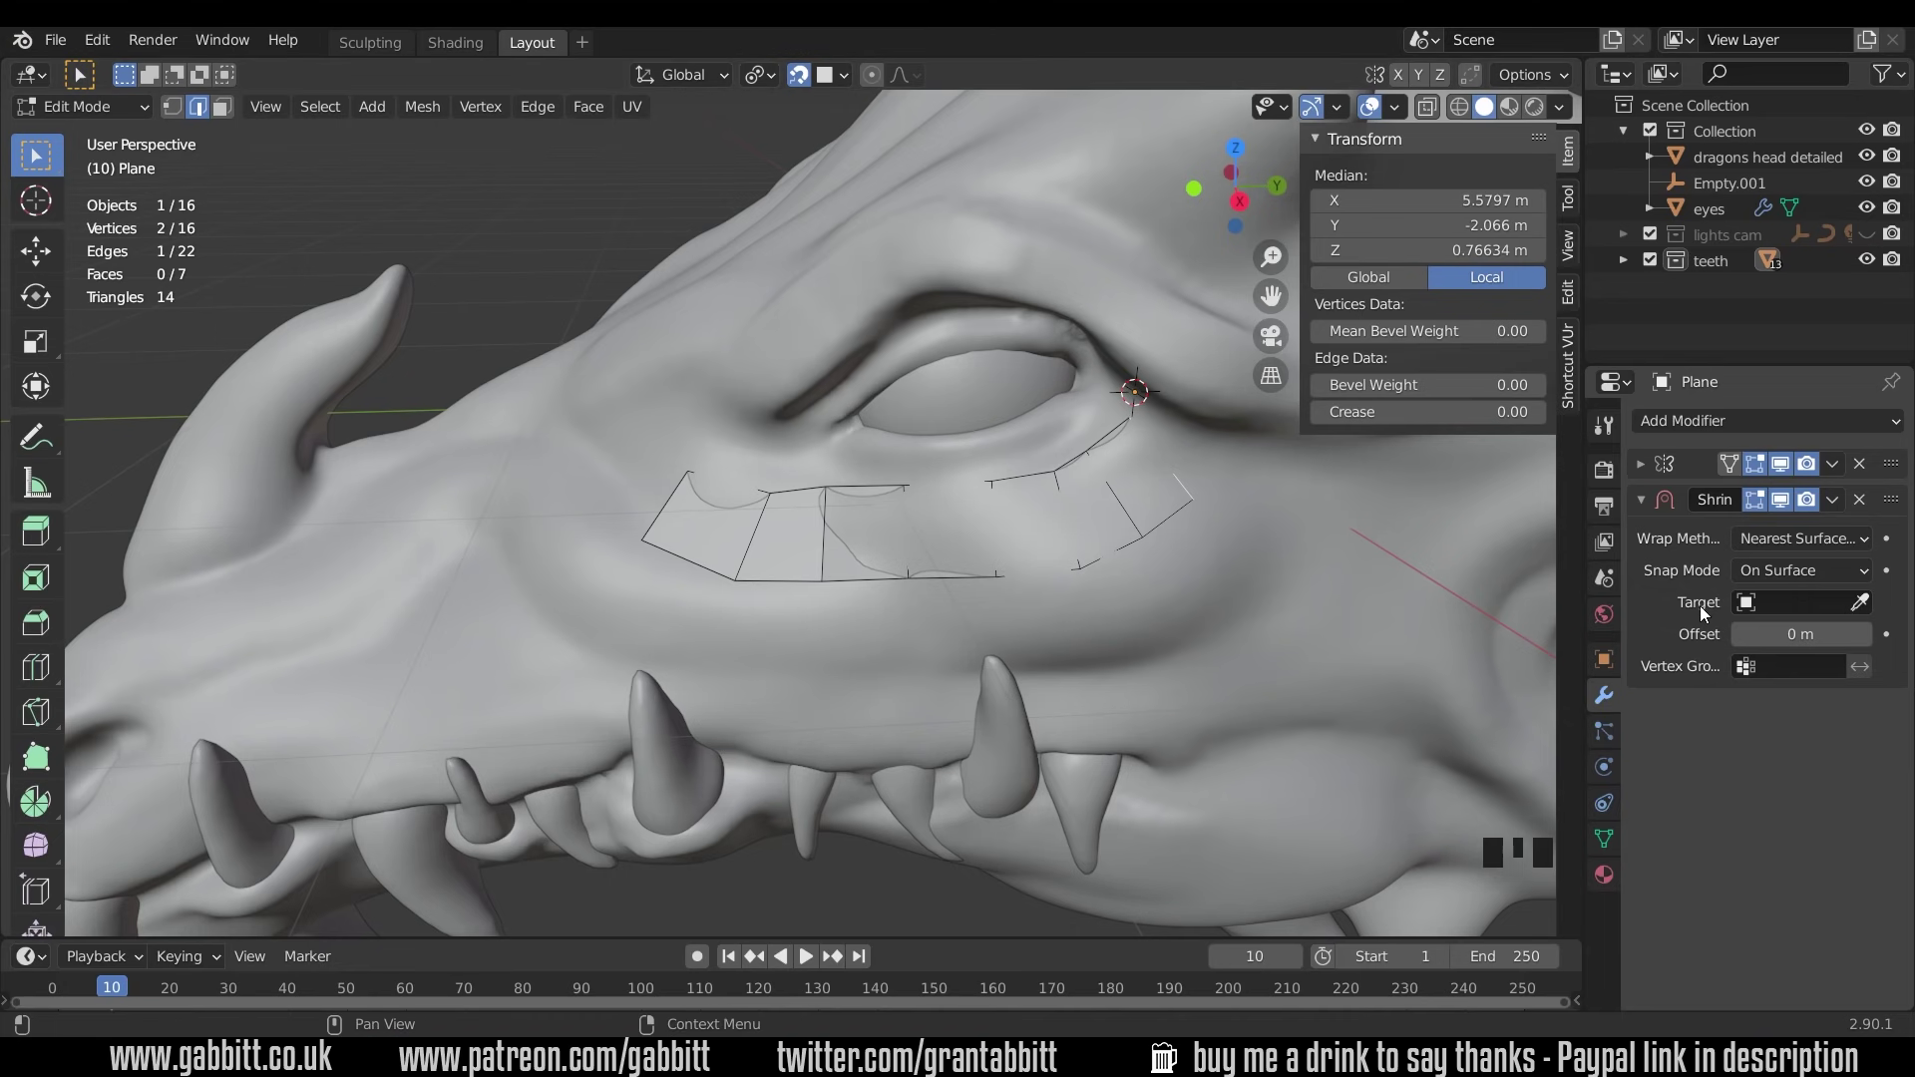
left_click(1861, 602)
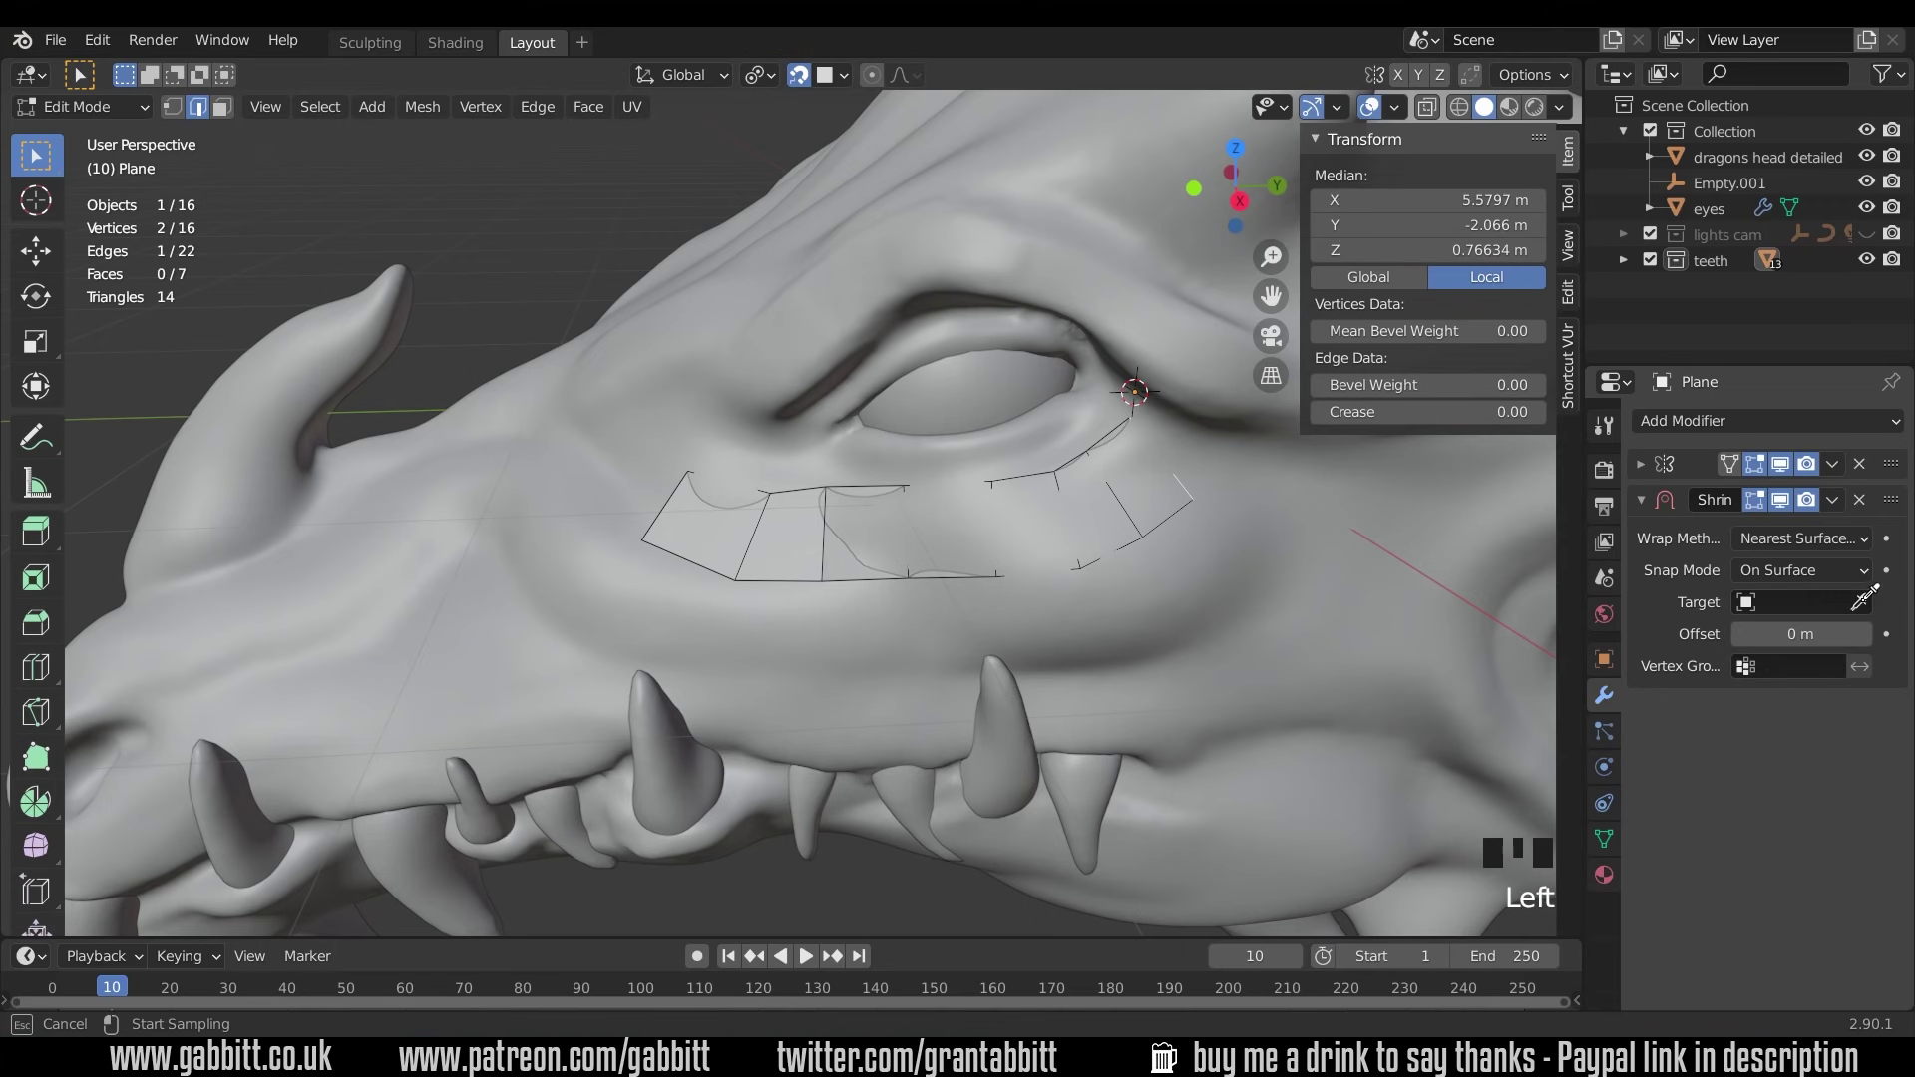
left_click(1332, 599)
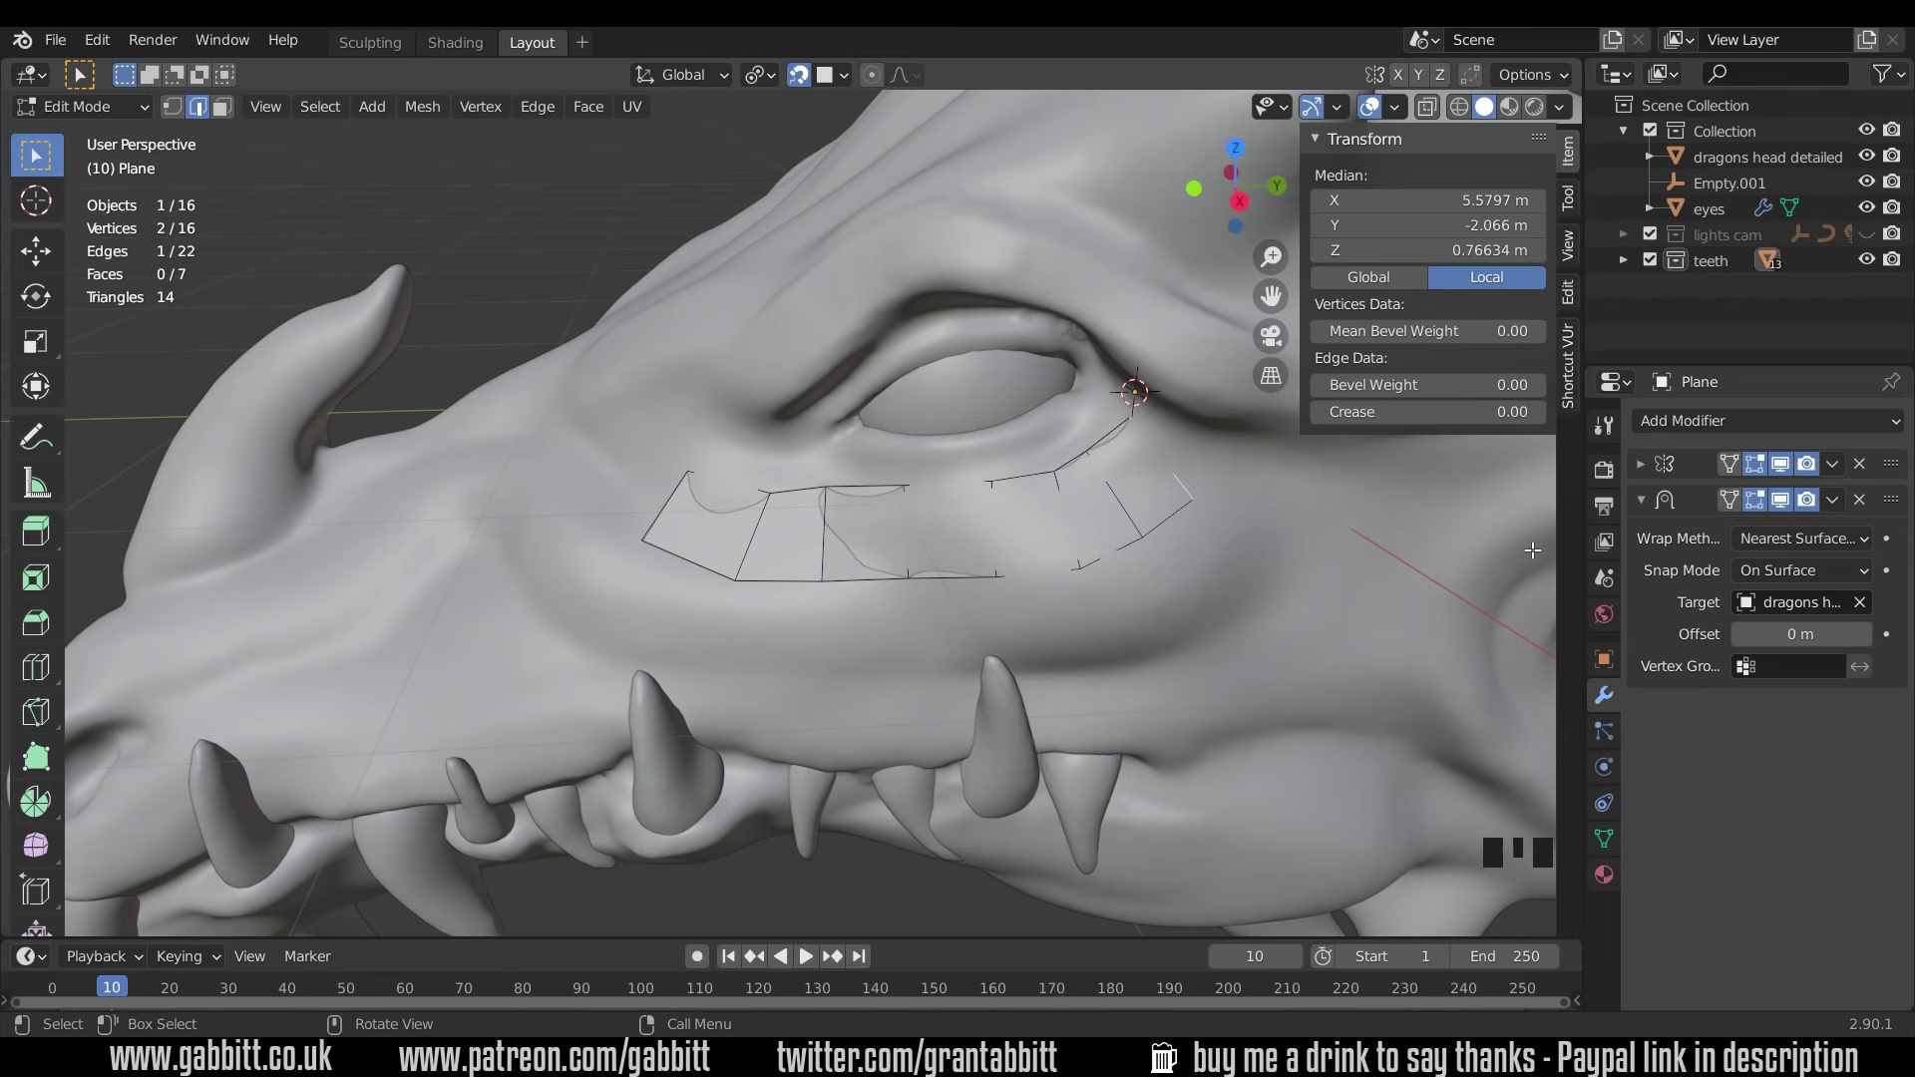
Set the Shrinkwrap snap mode to Outside Surface and the offset to 0.02 m.
left_click(1756, 573)
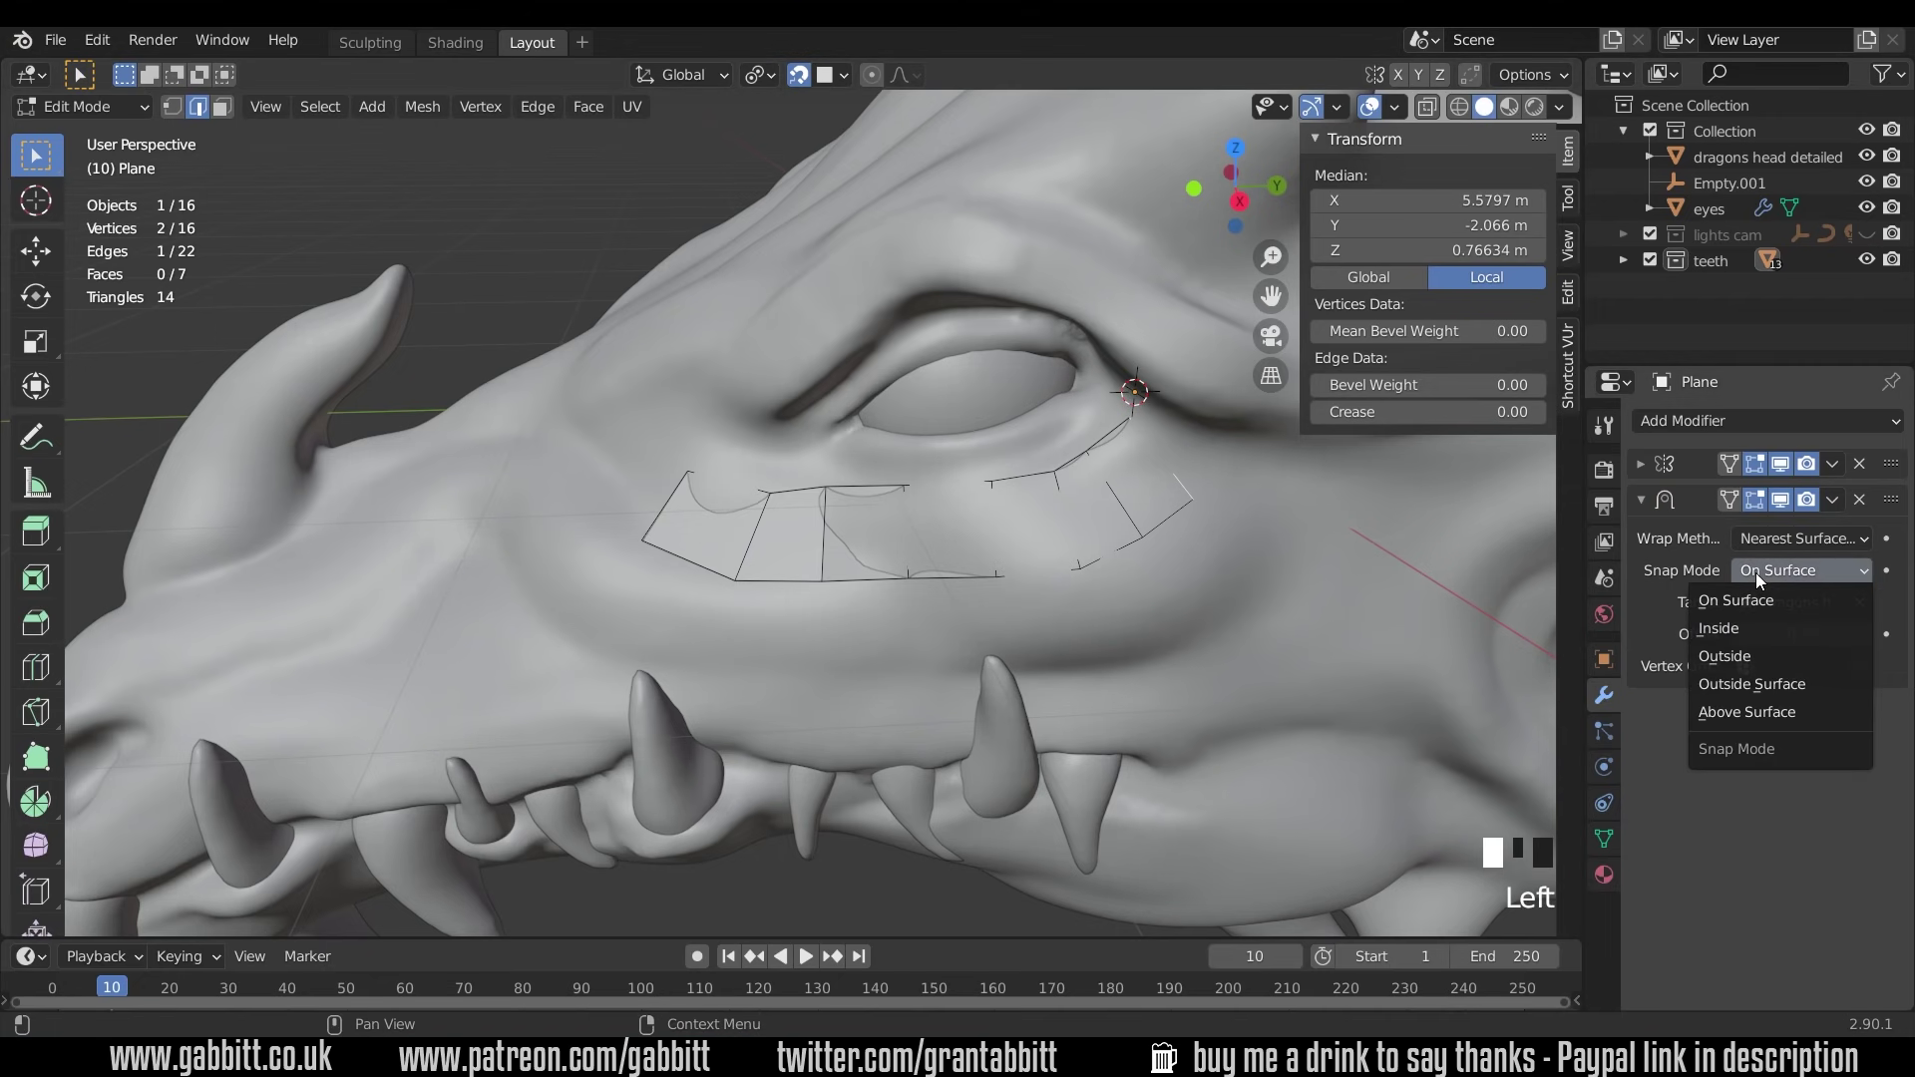
left_click(1763, 683)
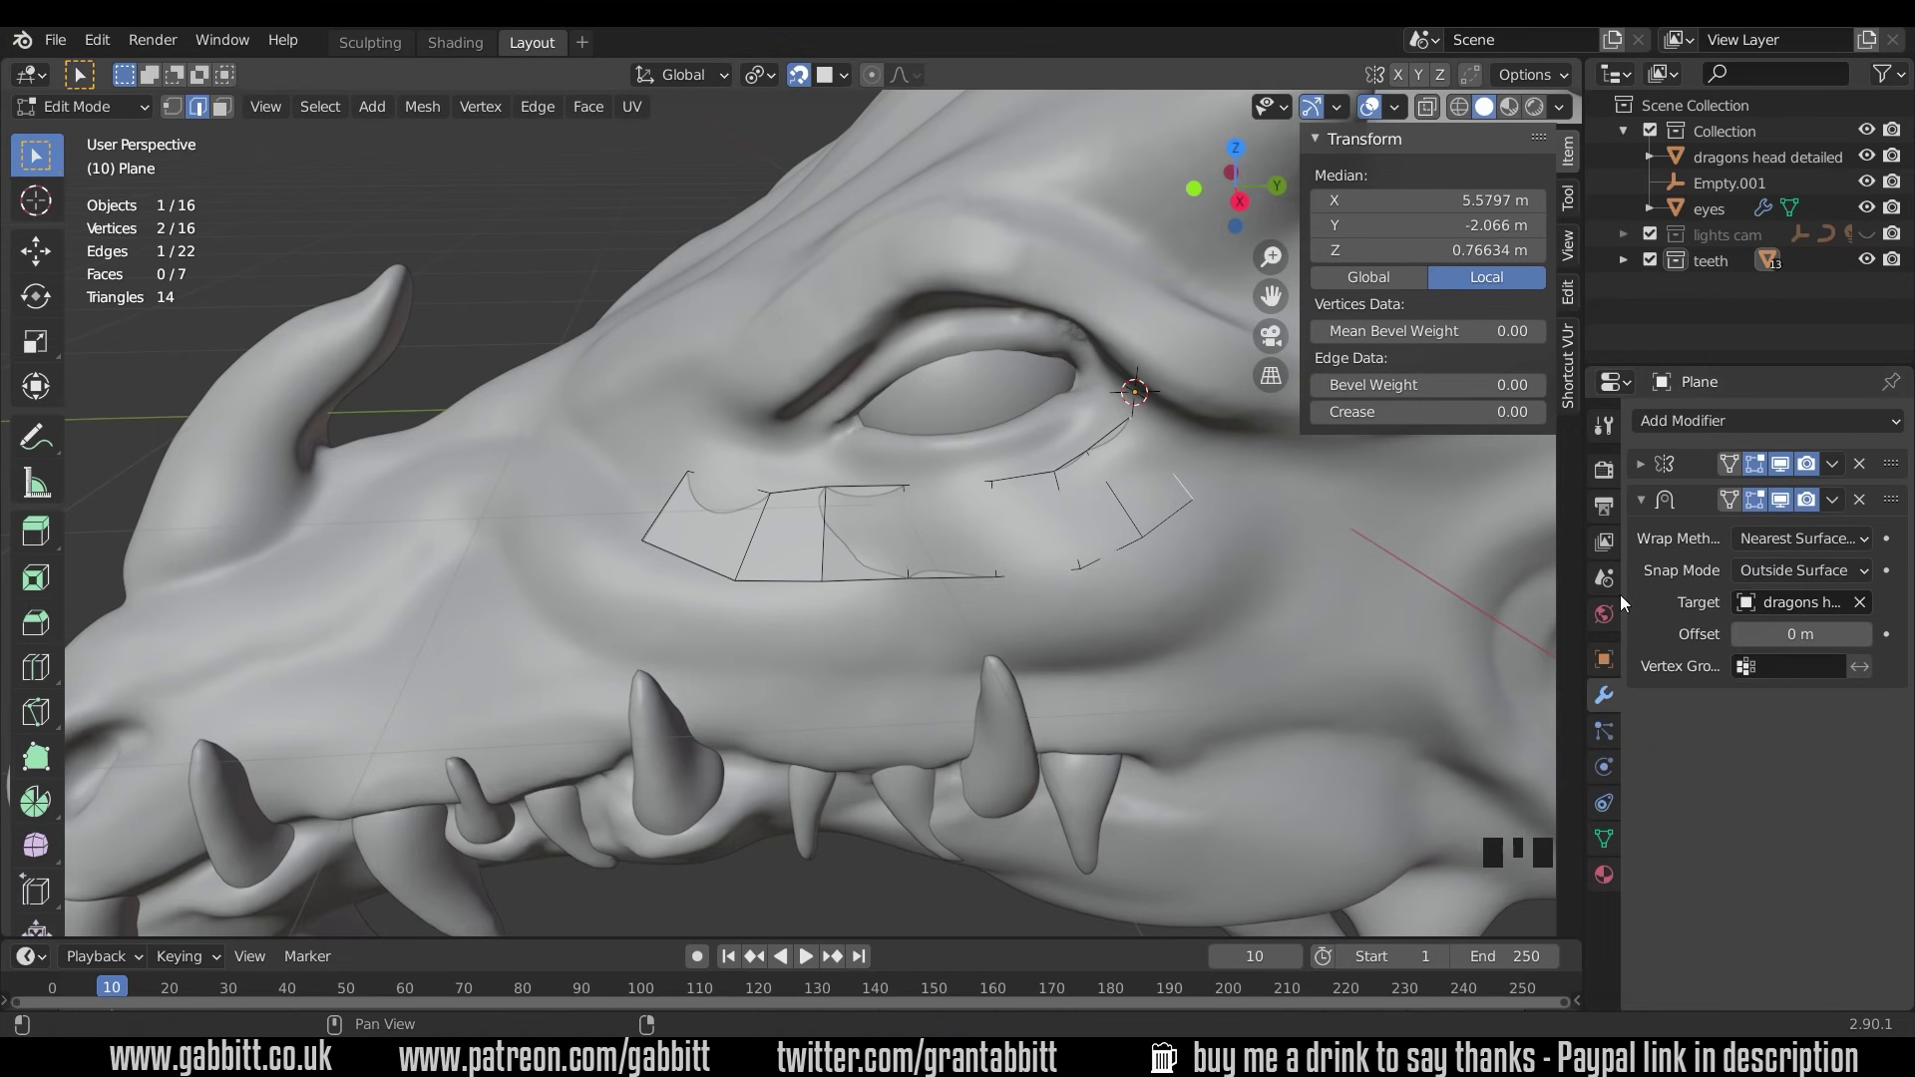
left_click(1864, 636)
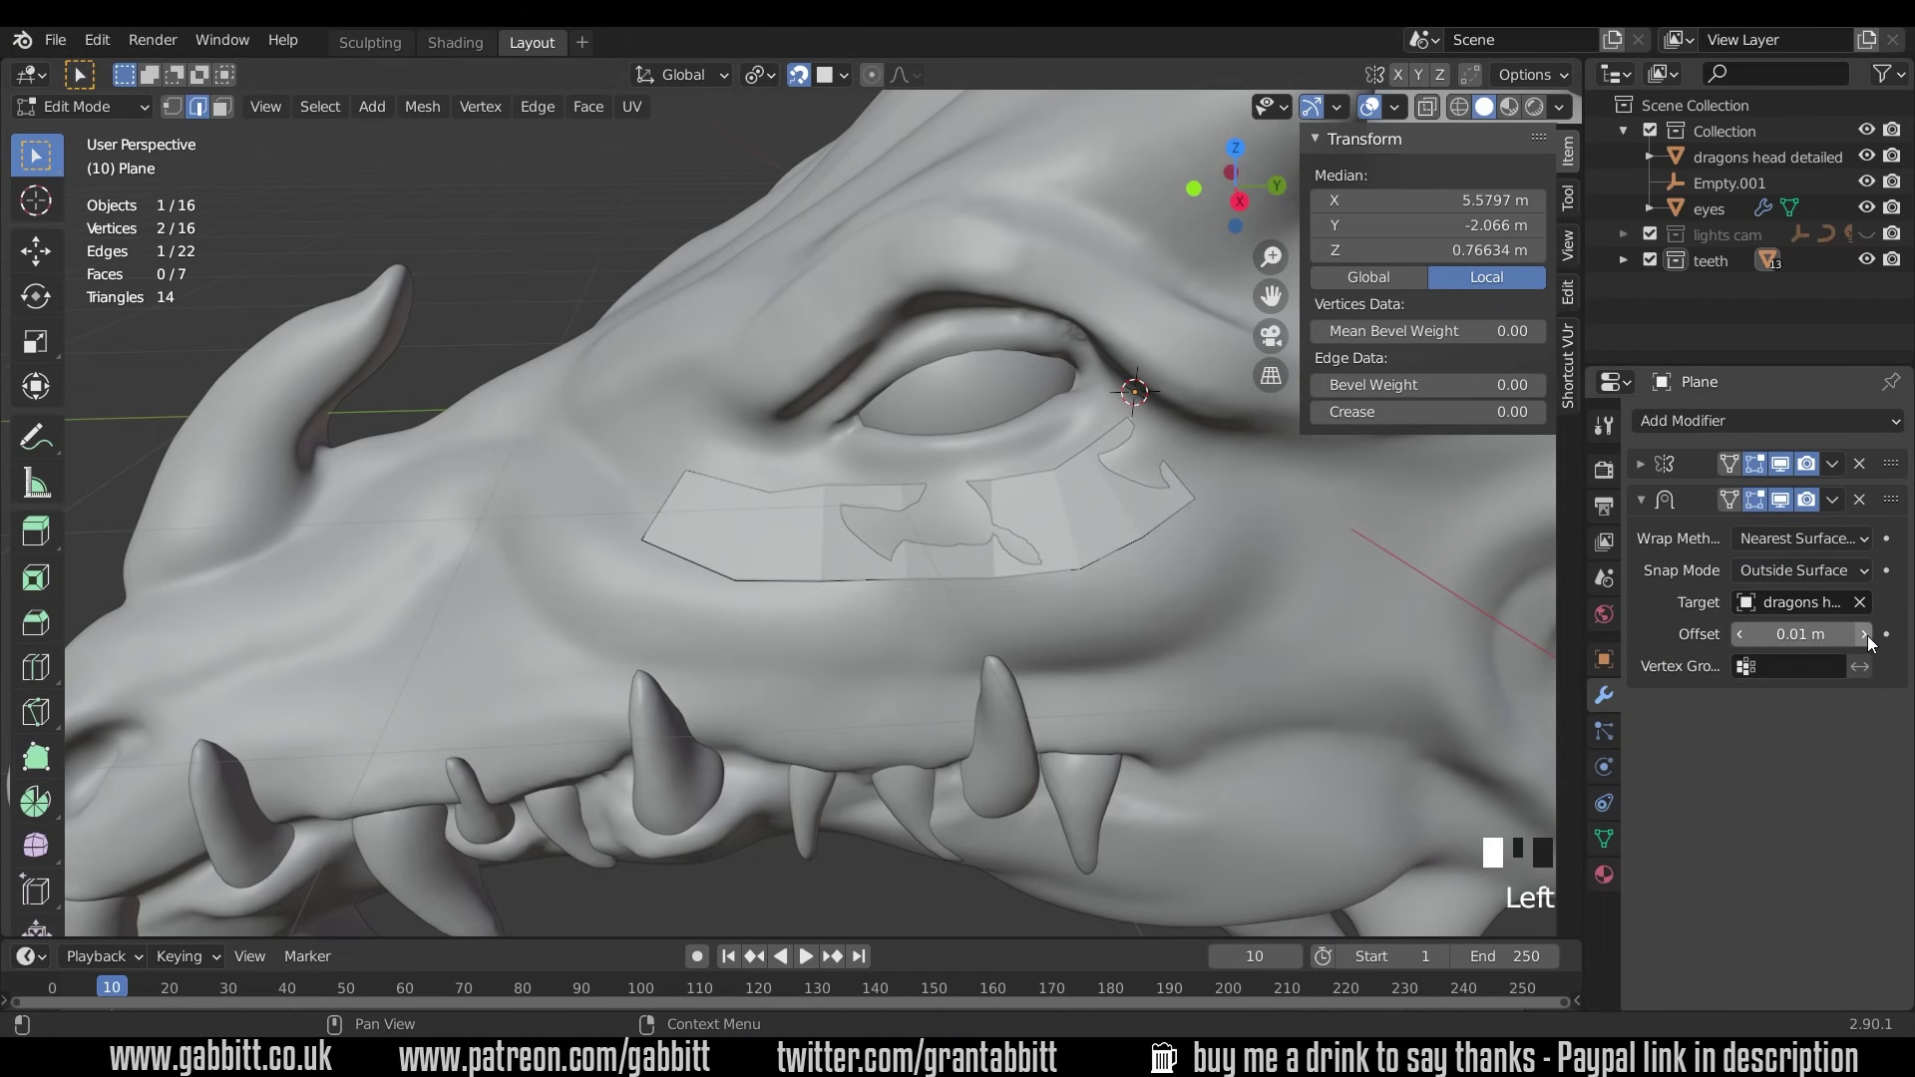
left_click(1864, 635)
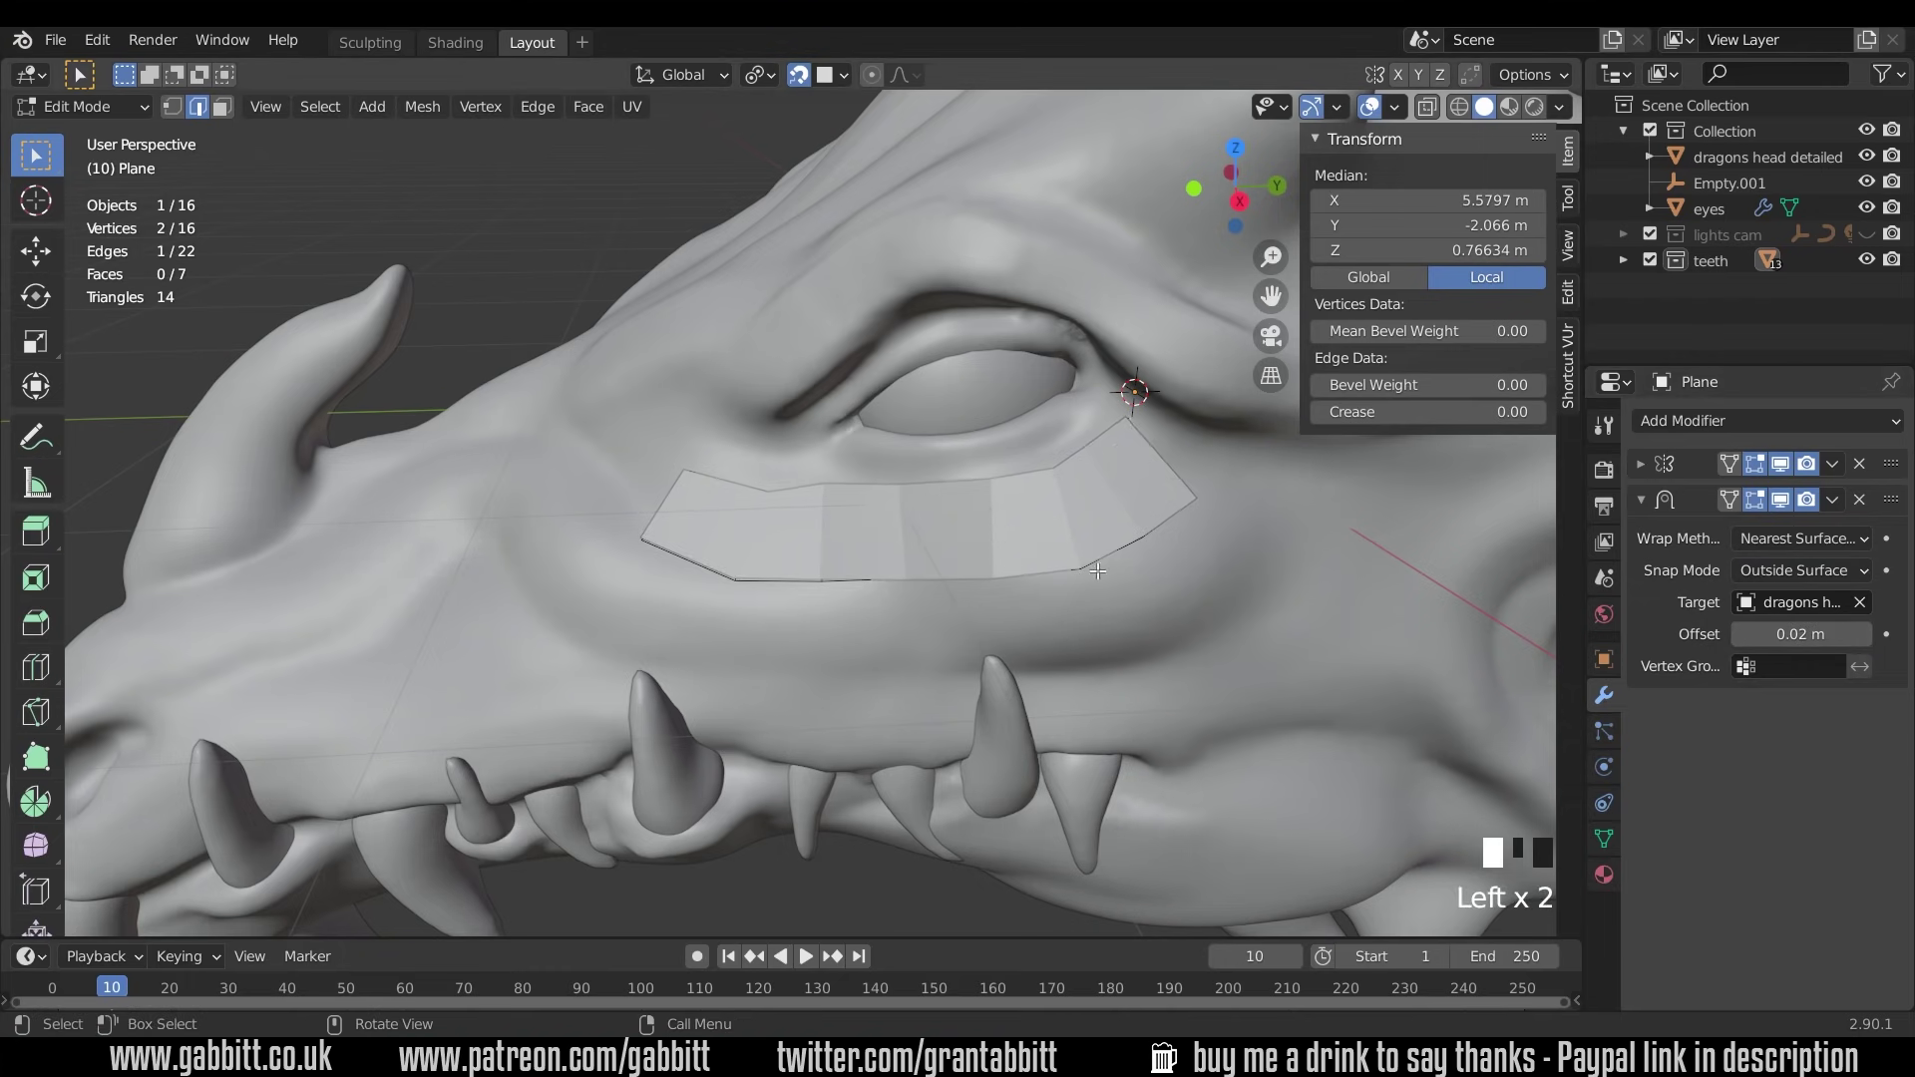
middle_click_drag(874, 604, 803, 388)
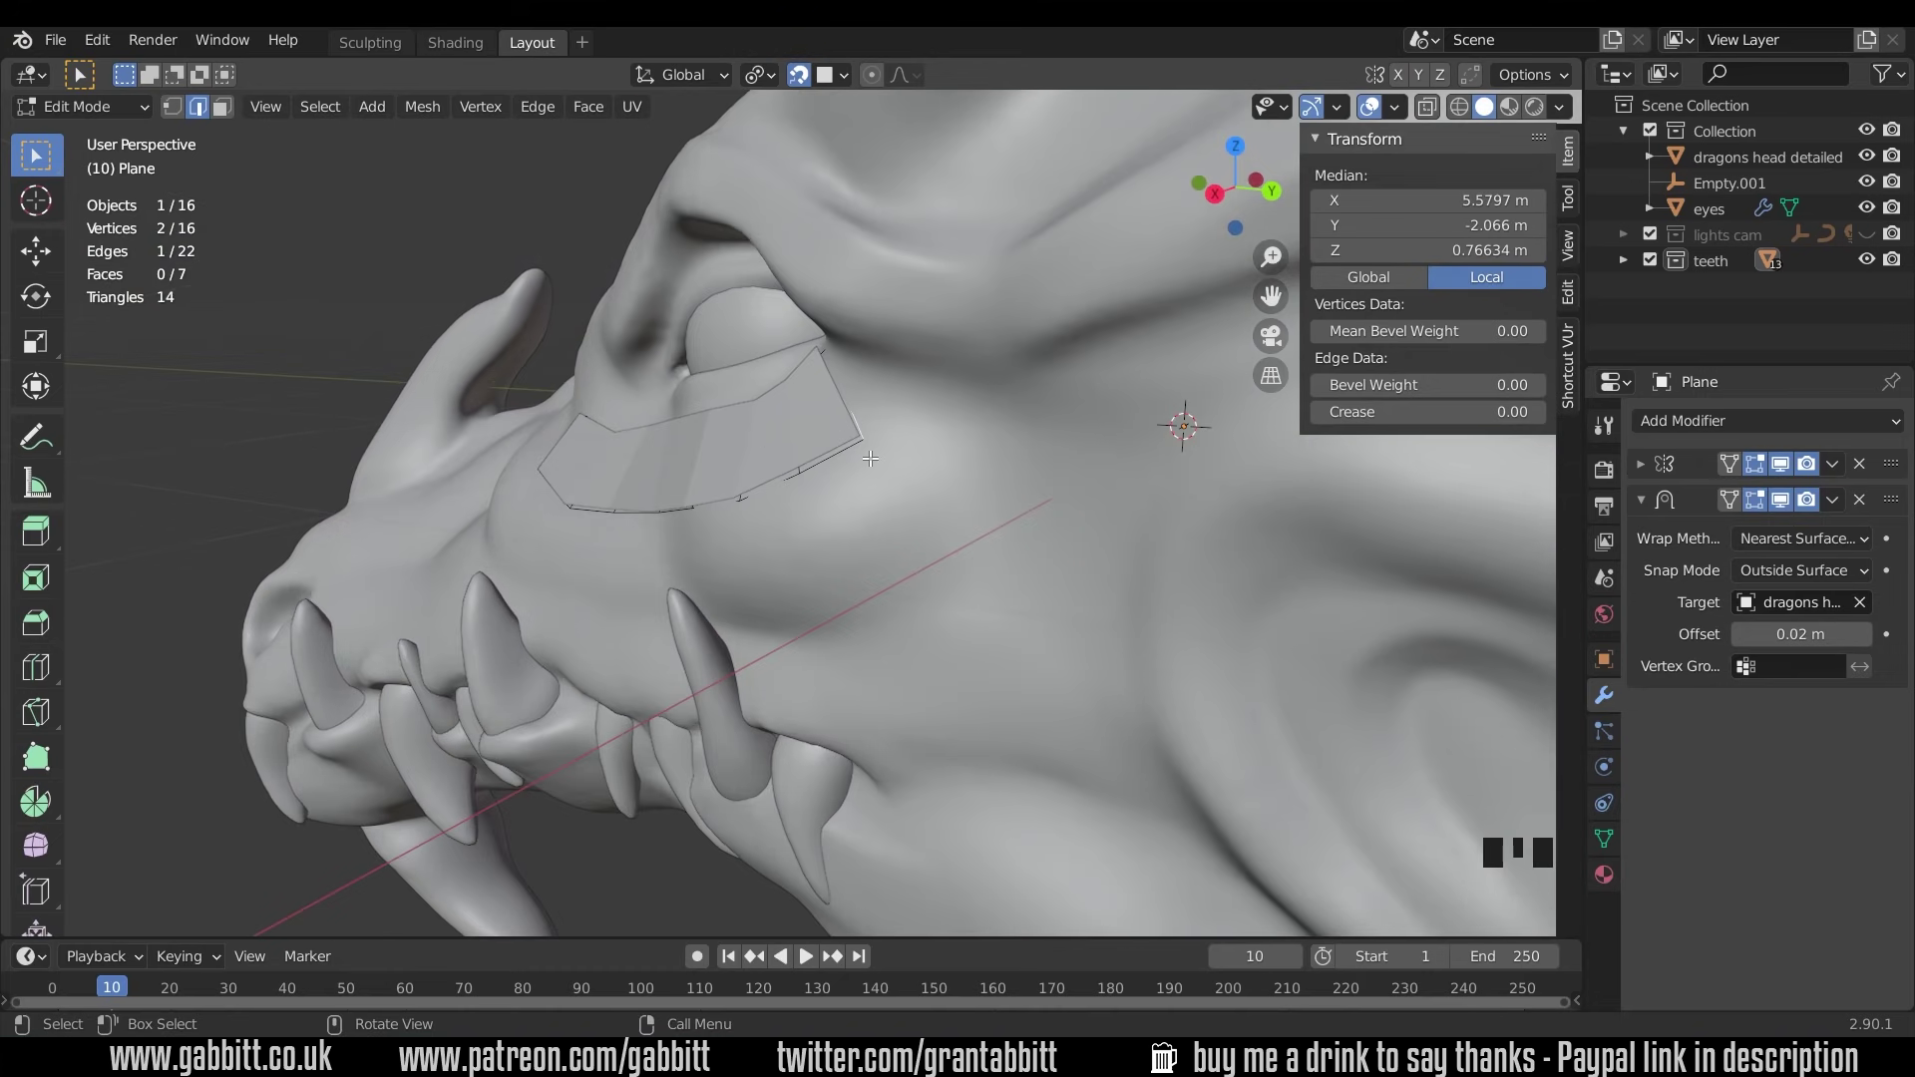
Turn on the Shrinkwrap modifier's Edit Mode and On Cage toggles so the seven-face strip sits on the dragon's cheek.
middle_click_drag(909, 507, 929, 466)
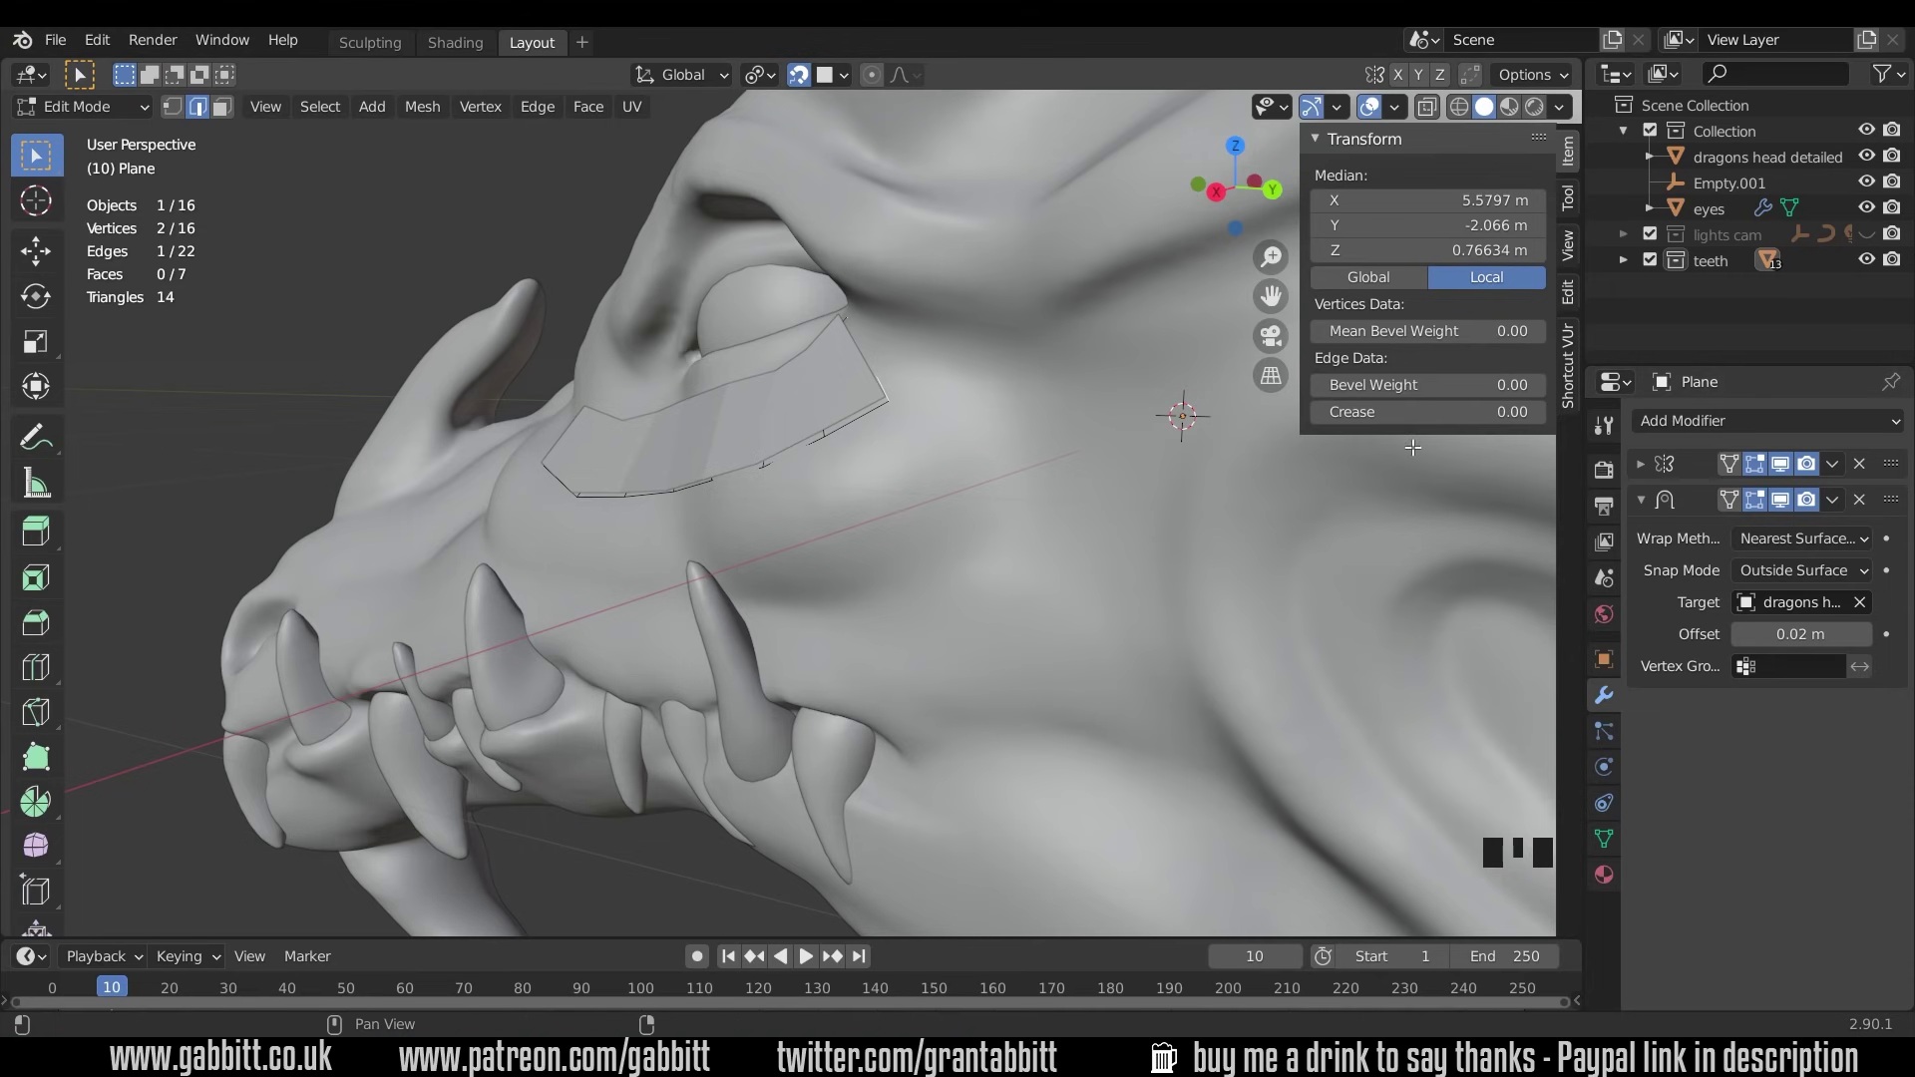
left_click(1733, 501)
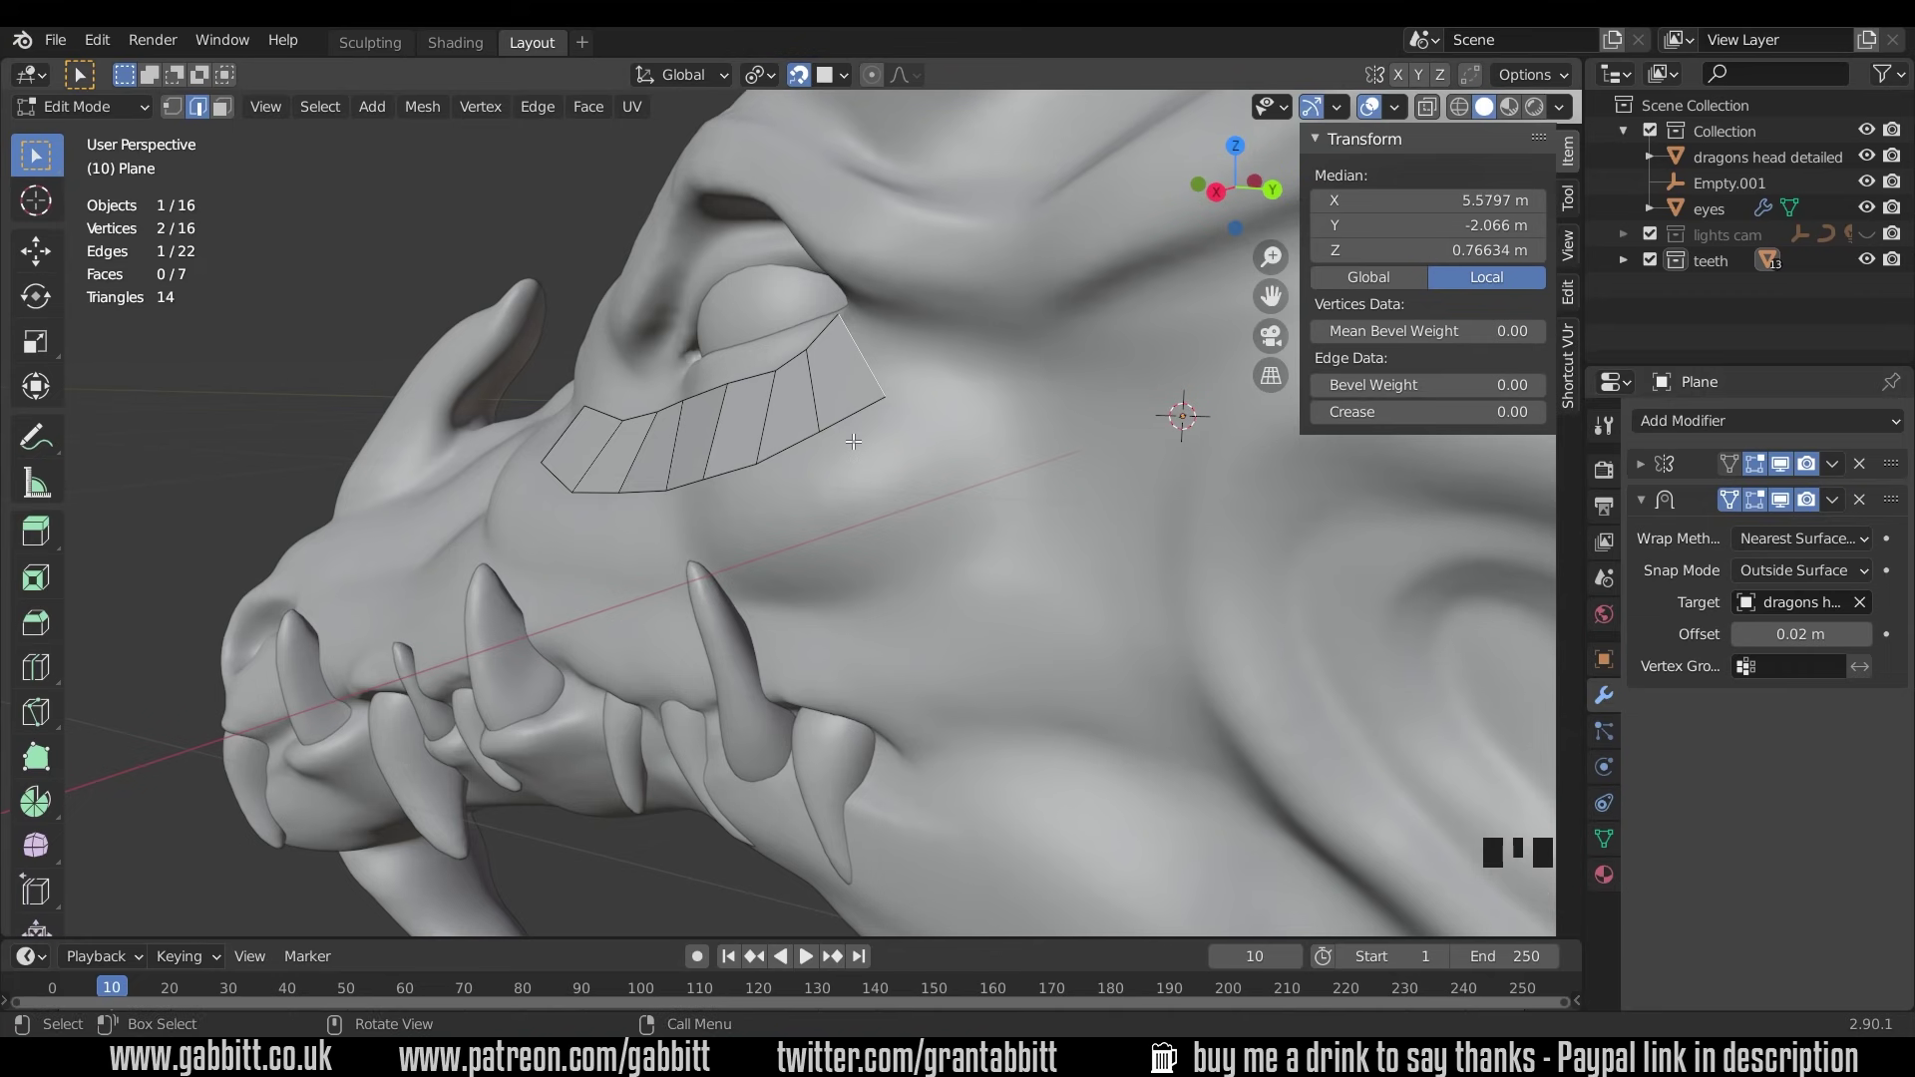
middle_click_drag(854, 441, 928, 437)
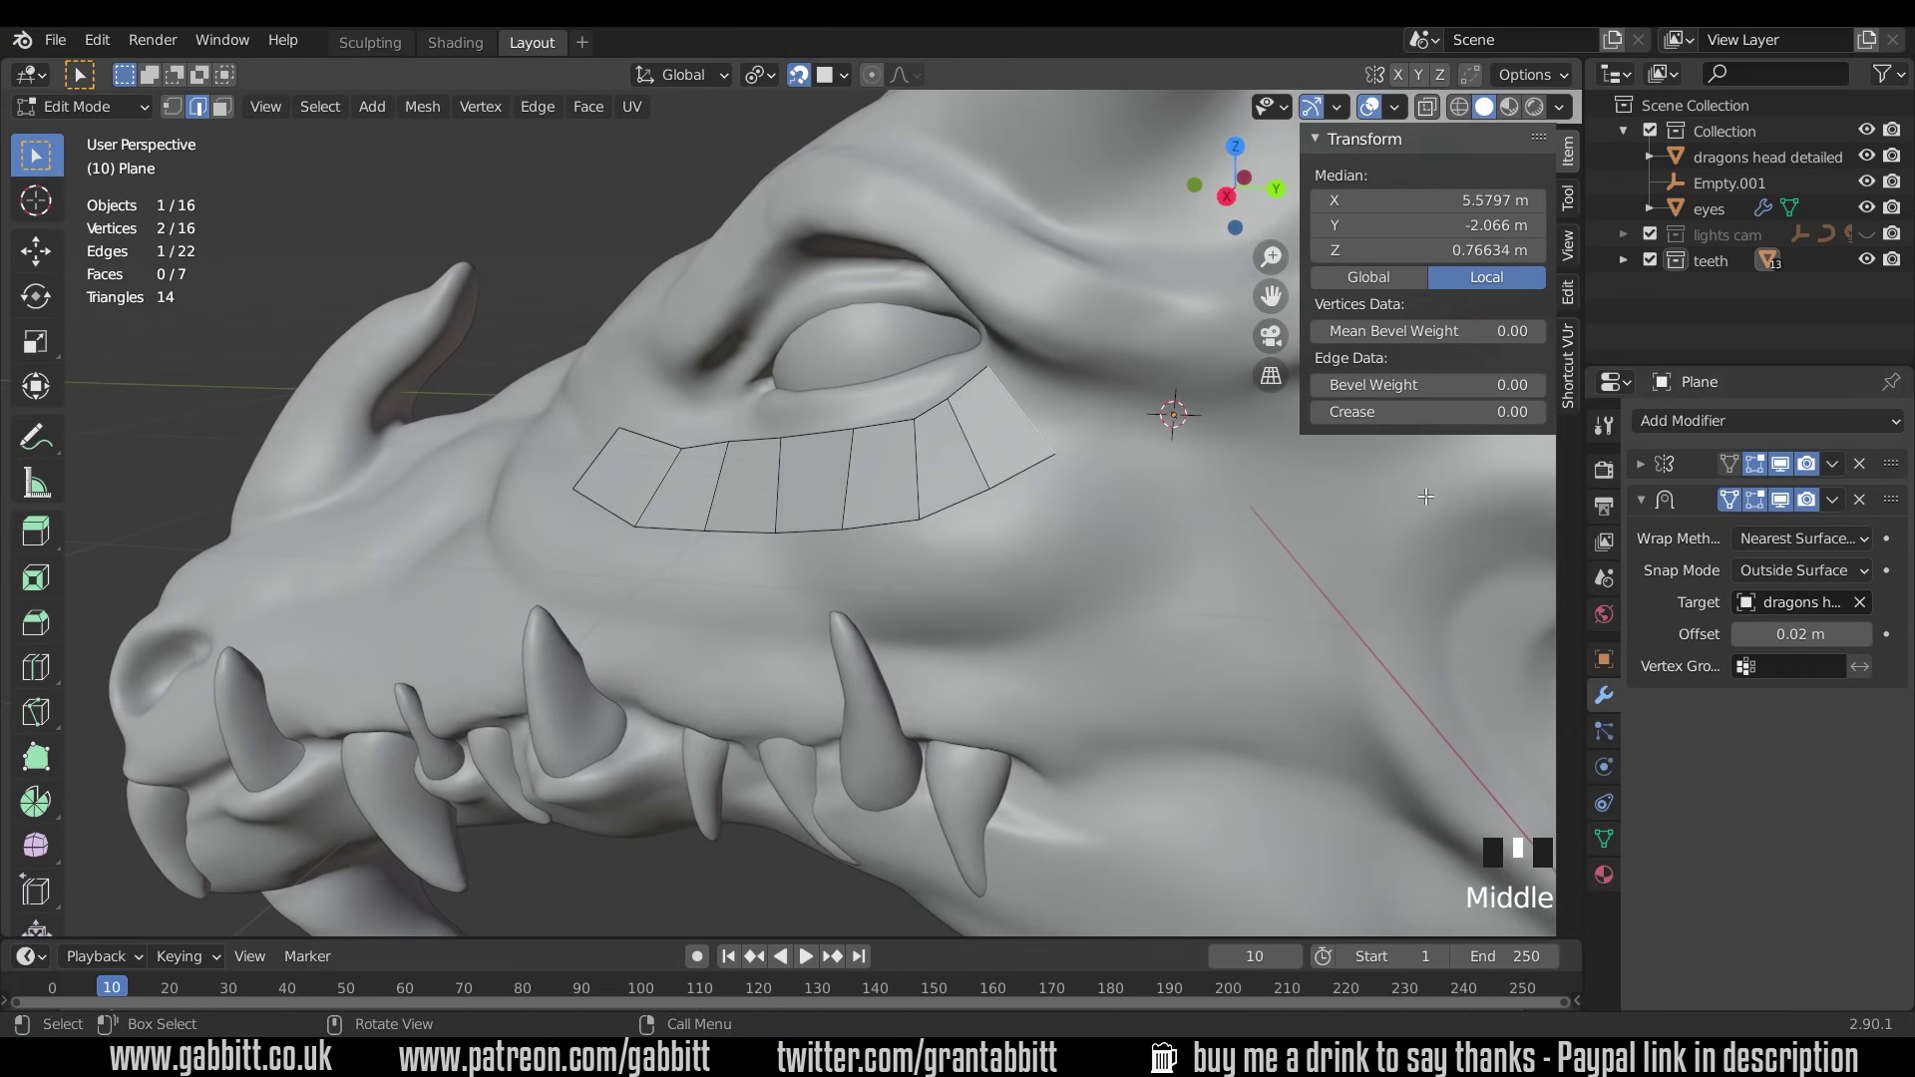
left_click(1729, 501)
middle_click_drag(858, 484, 882, 490)
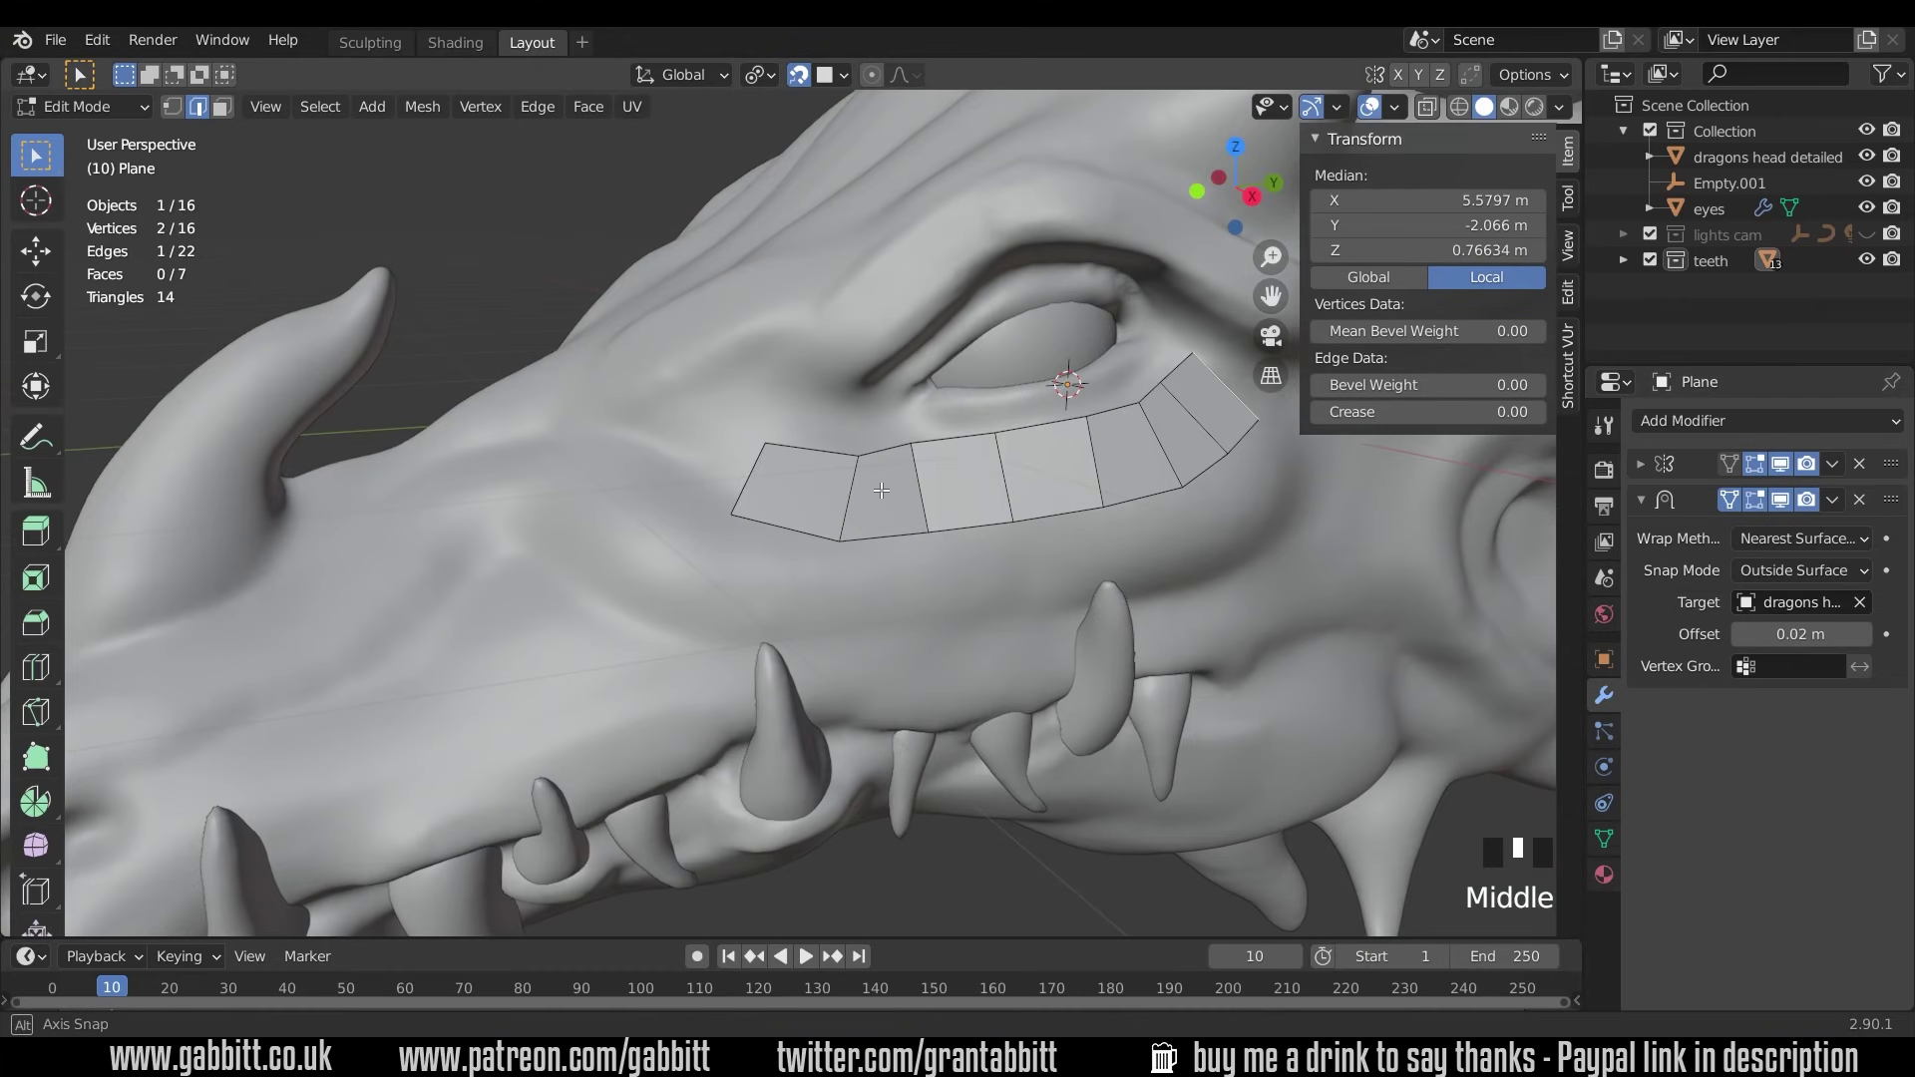